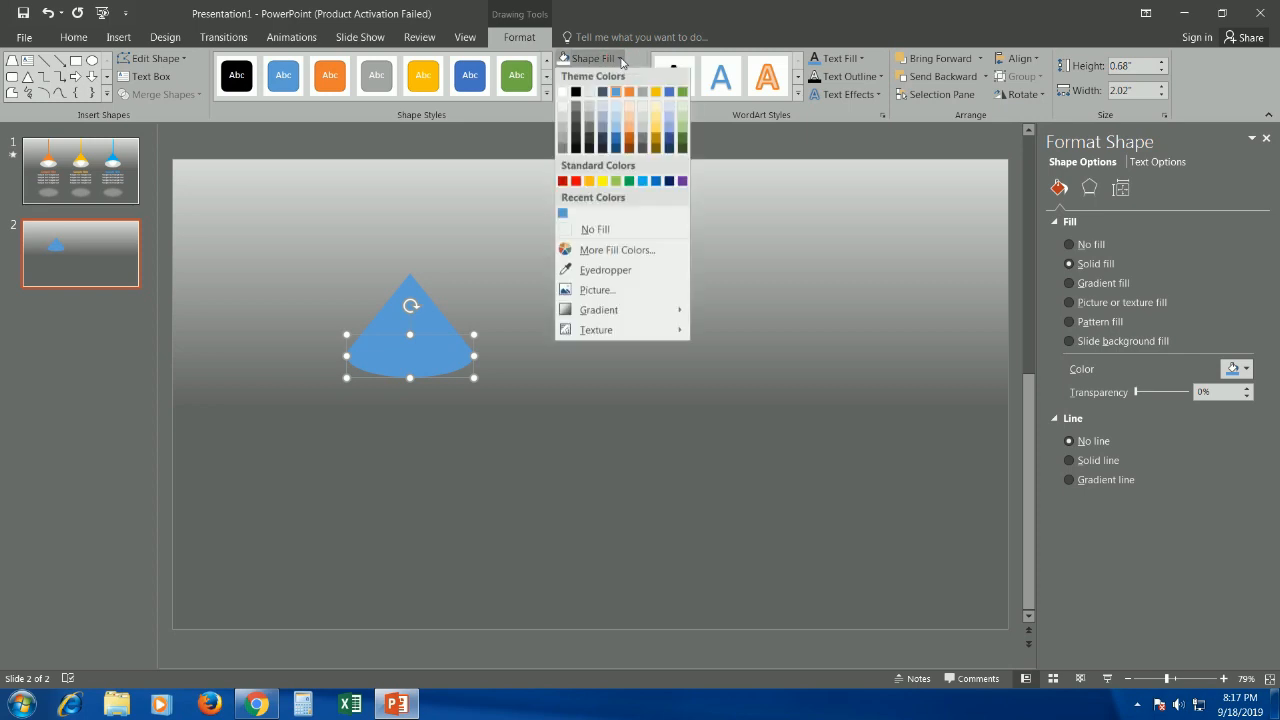
Fill the ellipse at the triangle's base with gray and move it straight down below the blue triangle.
click(563, 128)
click(567, 390)
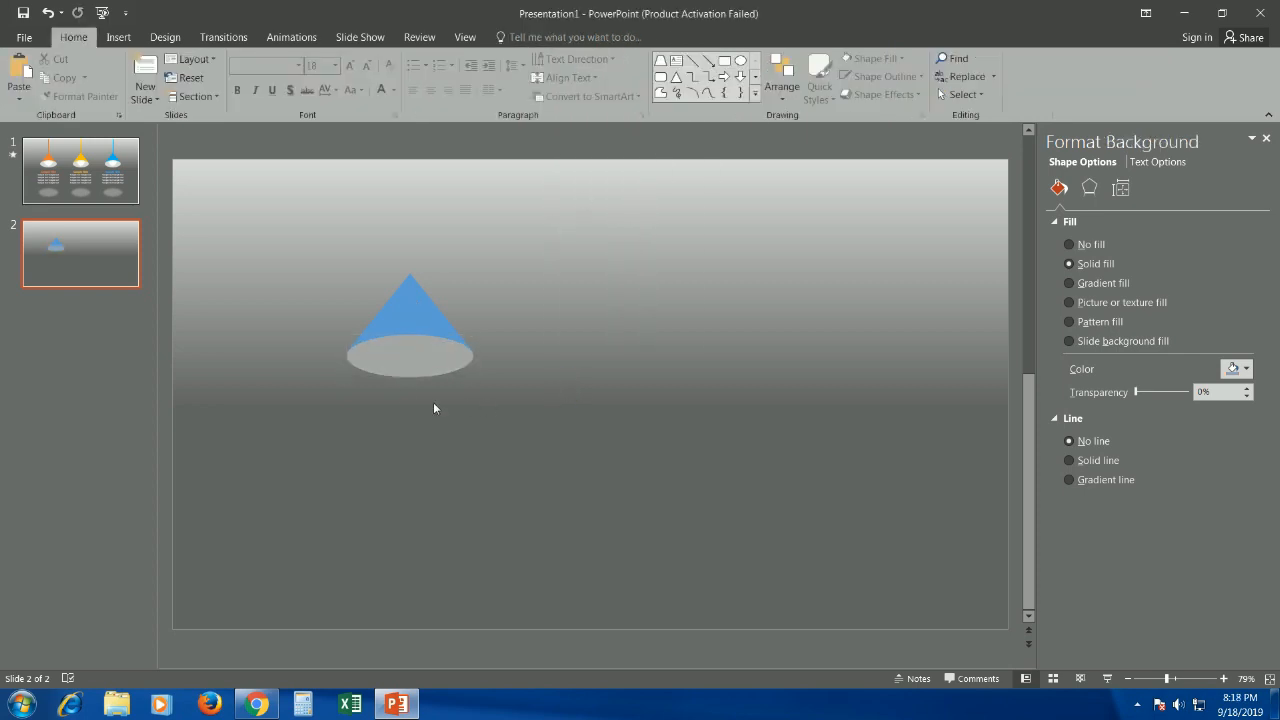
click(406, 369)
drag(408, 414, 406, 422)
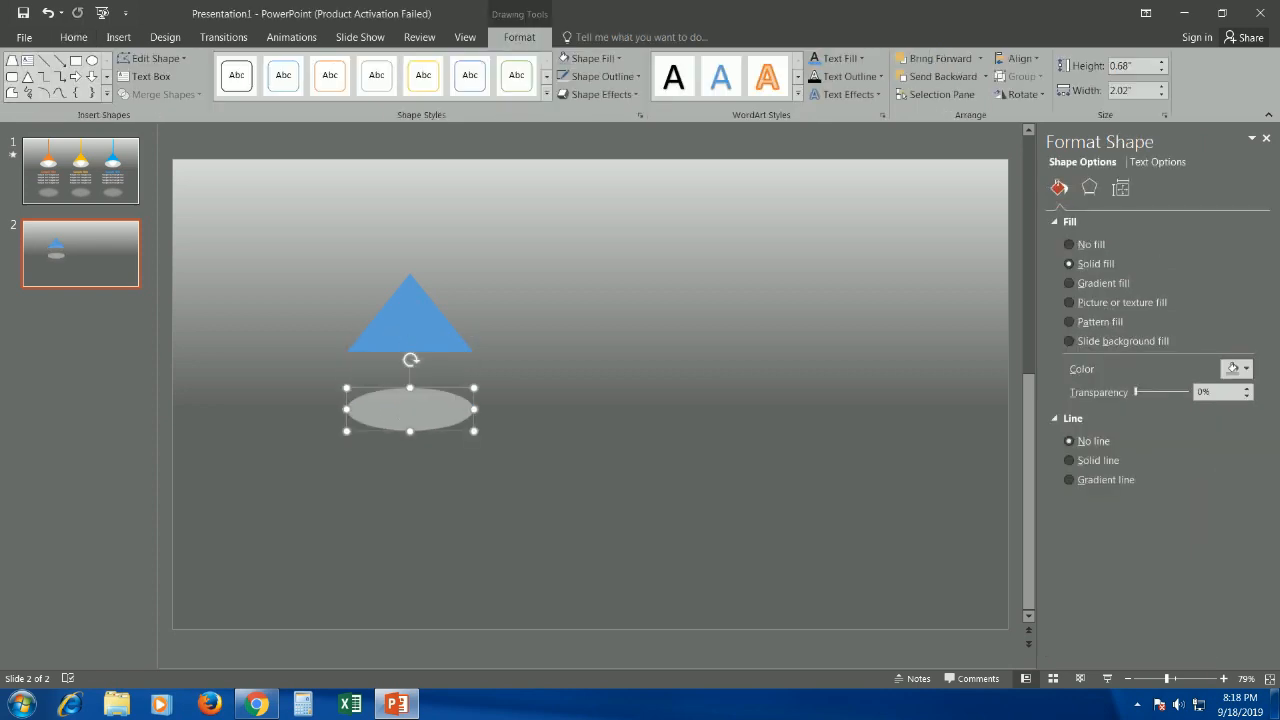
Duplicate the gray ellipse, place the copy to its right, and move the original back over the triangle's base.
key(ctrl+d)
drag(420, 415, 582, 405)
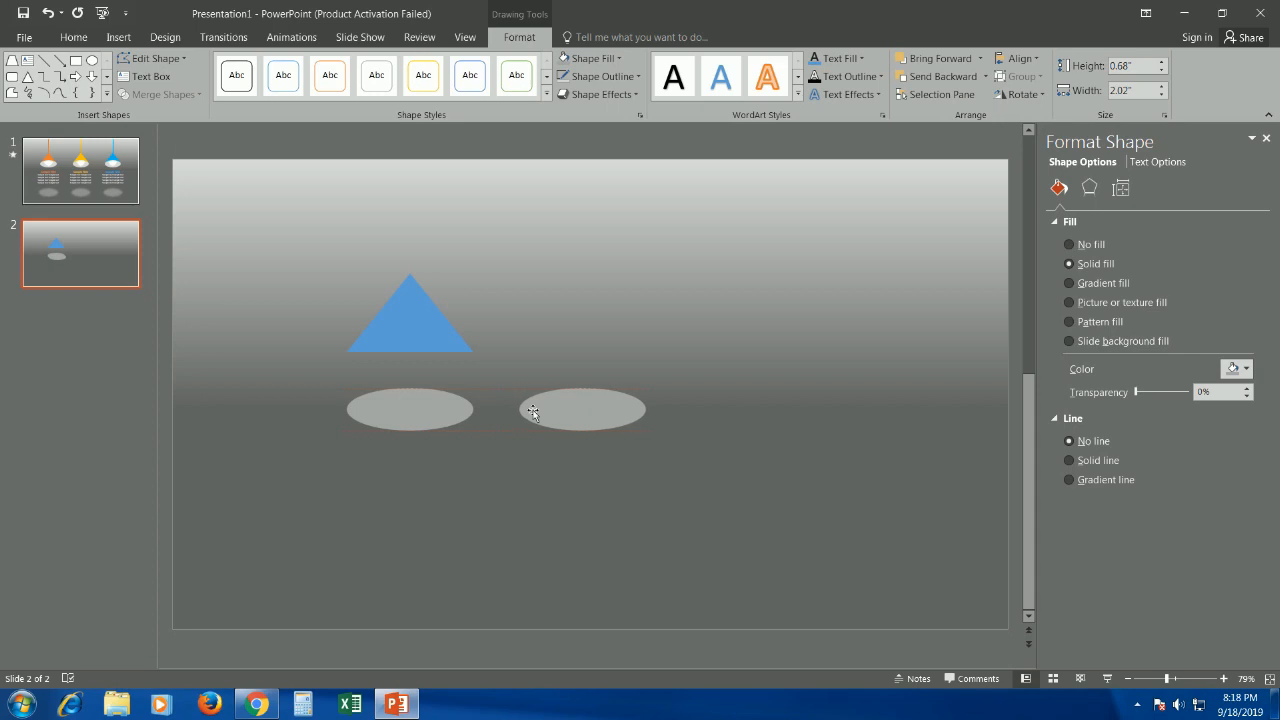
mouse_move(419, 403)
mouse_down()
mouse_move(427, 353)
mouse_move(430, 380)
mouse_up()
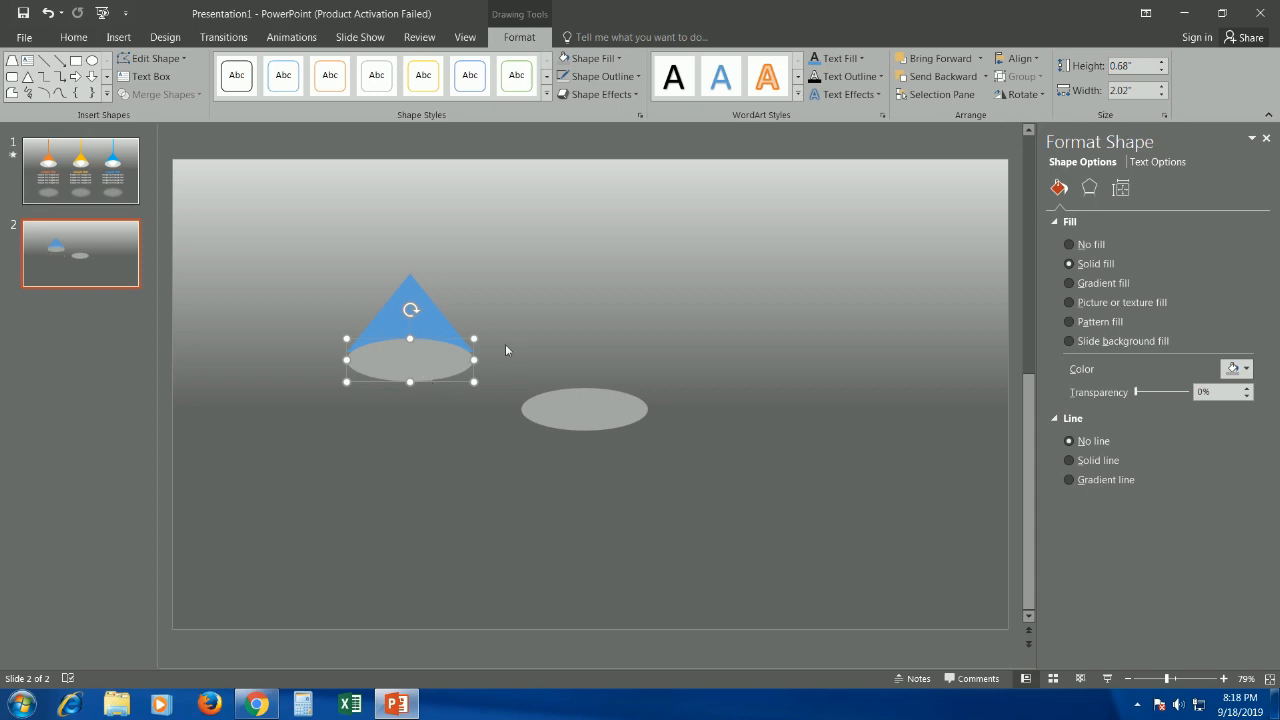
Fine-tune the gray ellipse's vertical position so it spans the two bottom corners of the blue triangle.
ctrl+scroll(505, 344, up, 5)
drag(589, 396, 587, 392)
click(791, 350)
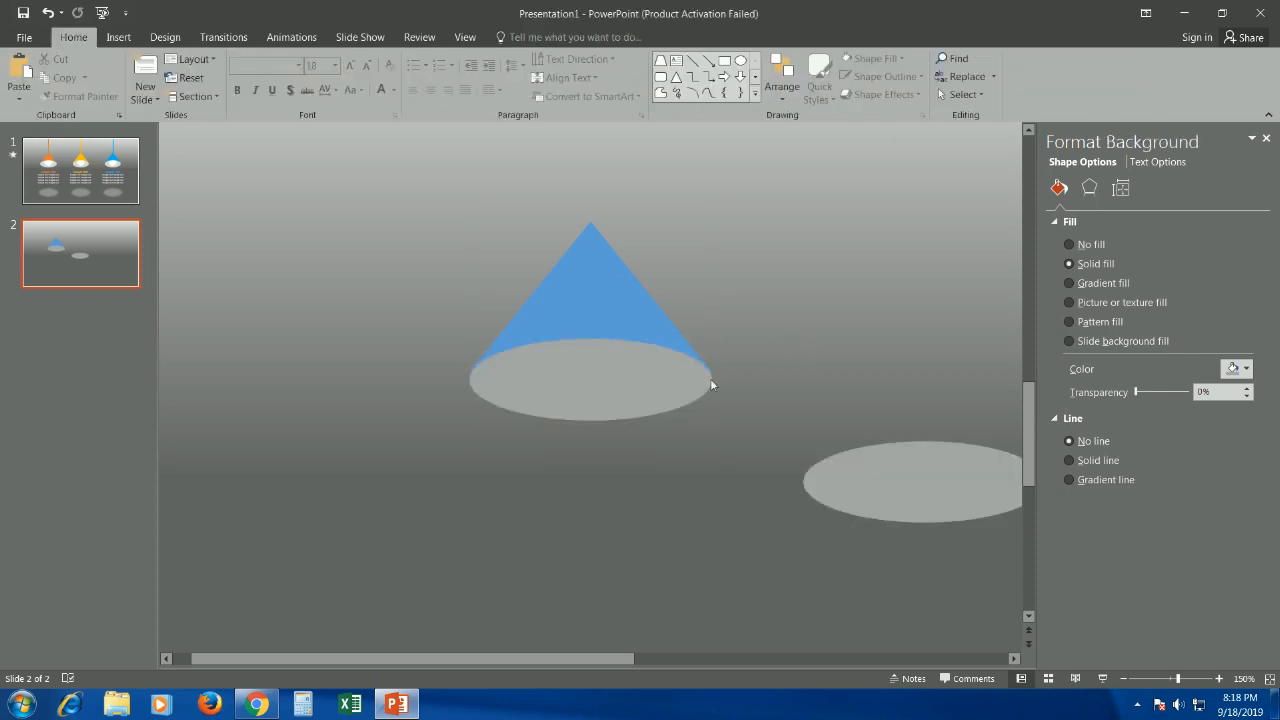
click(671, 393)
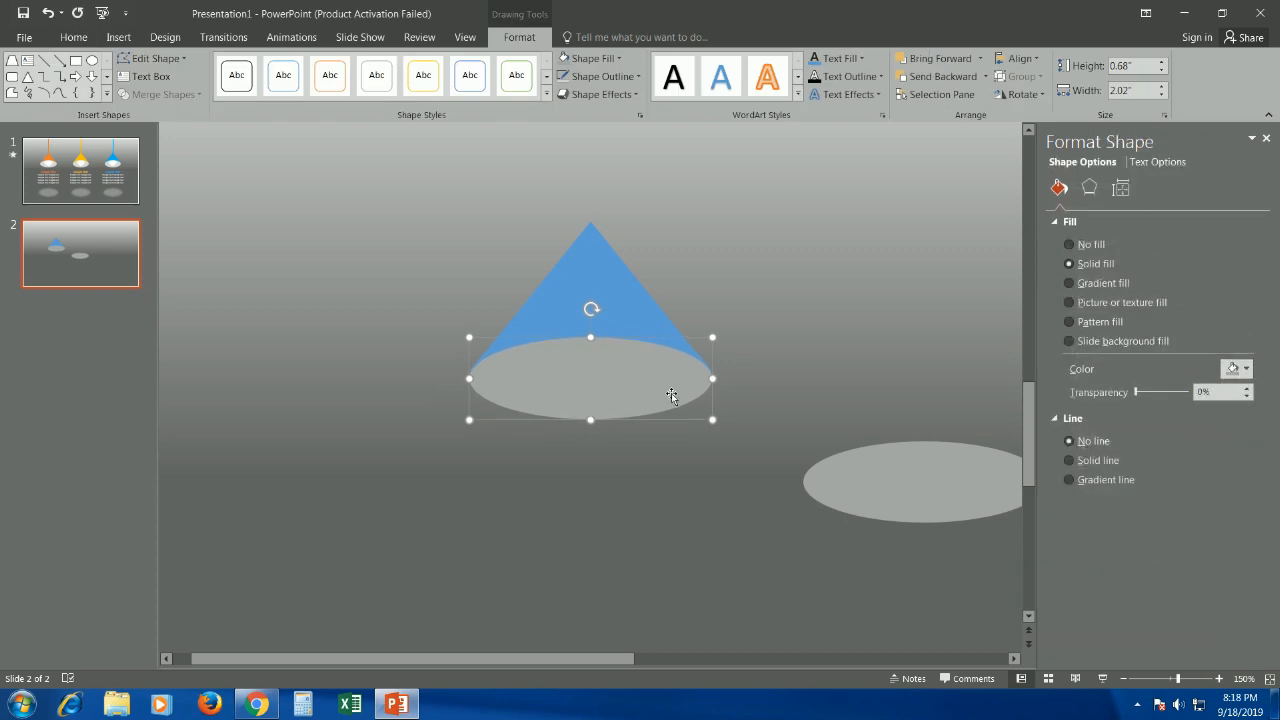
click(793, 356)
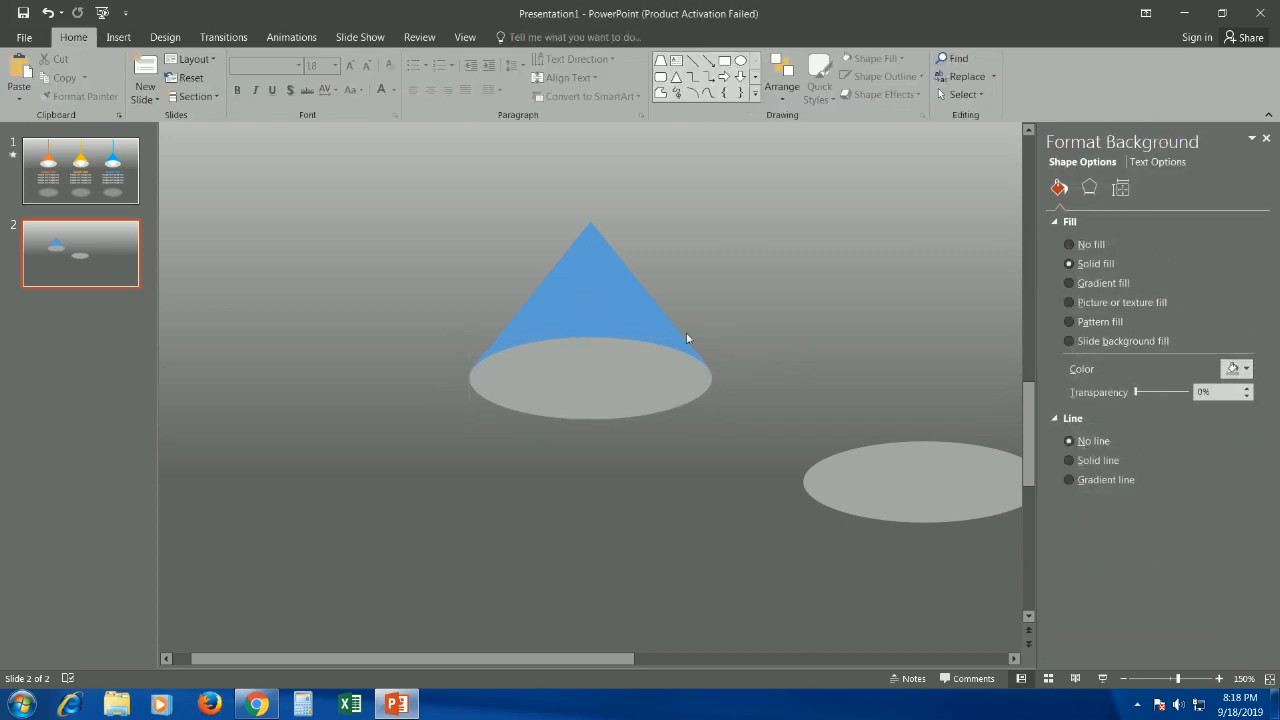
Subtract the gray ellipse from the blue triangle to give the lampshade a curved lower edge.
click(587, 305)
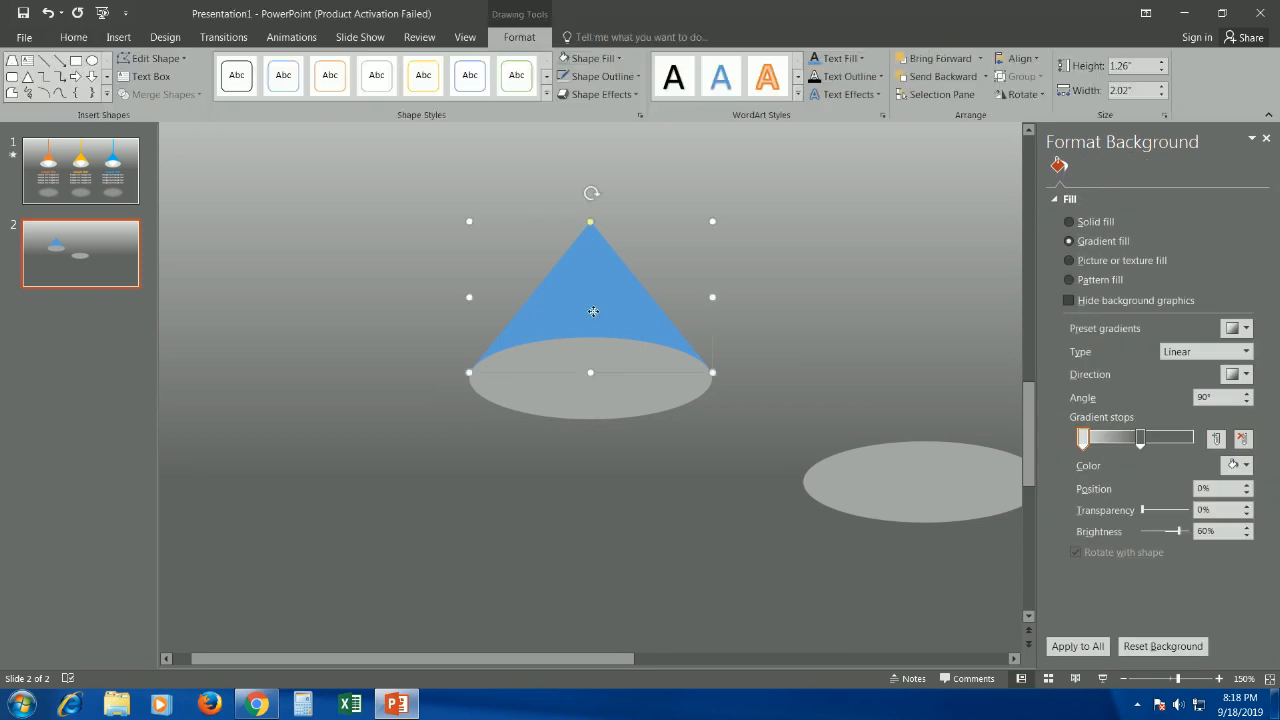
shift+click(580, 406)
click(518, 38)
click(186, 94)
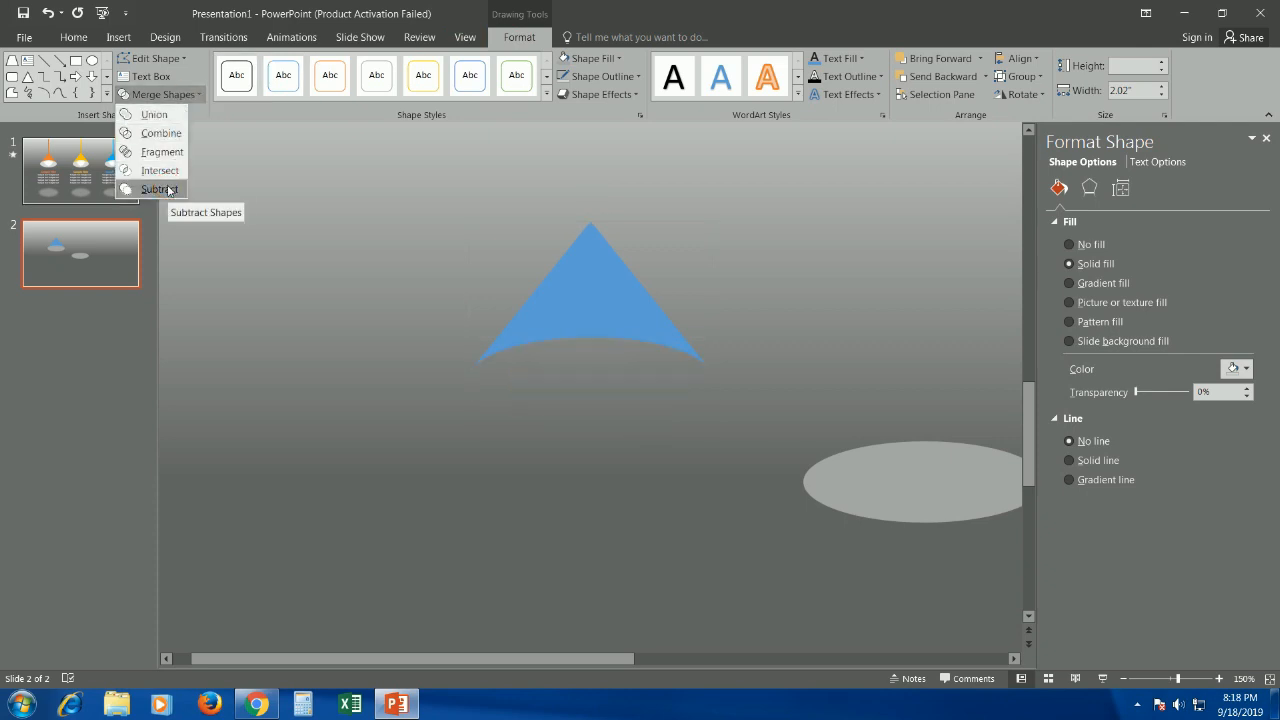
click(165, 189)
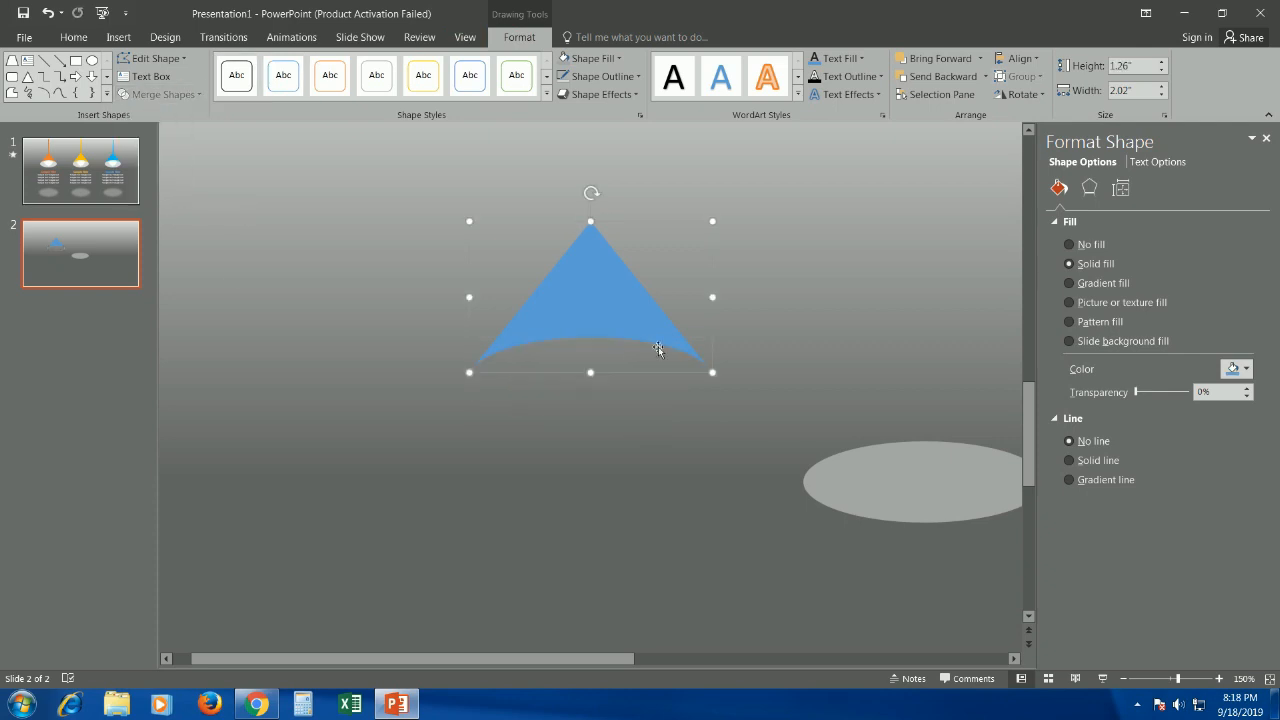
Close the shape formatting pane and fit the spare gray ellipse under the lampshade's curved edge.
click(915, 482)
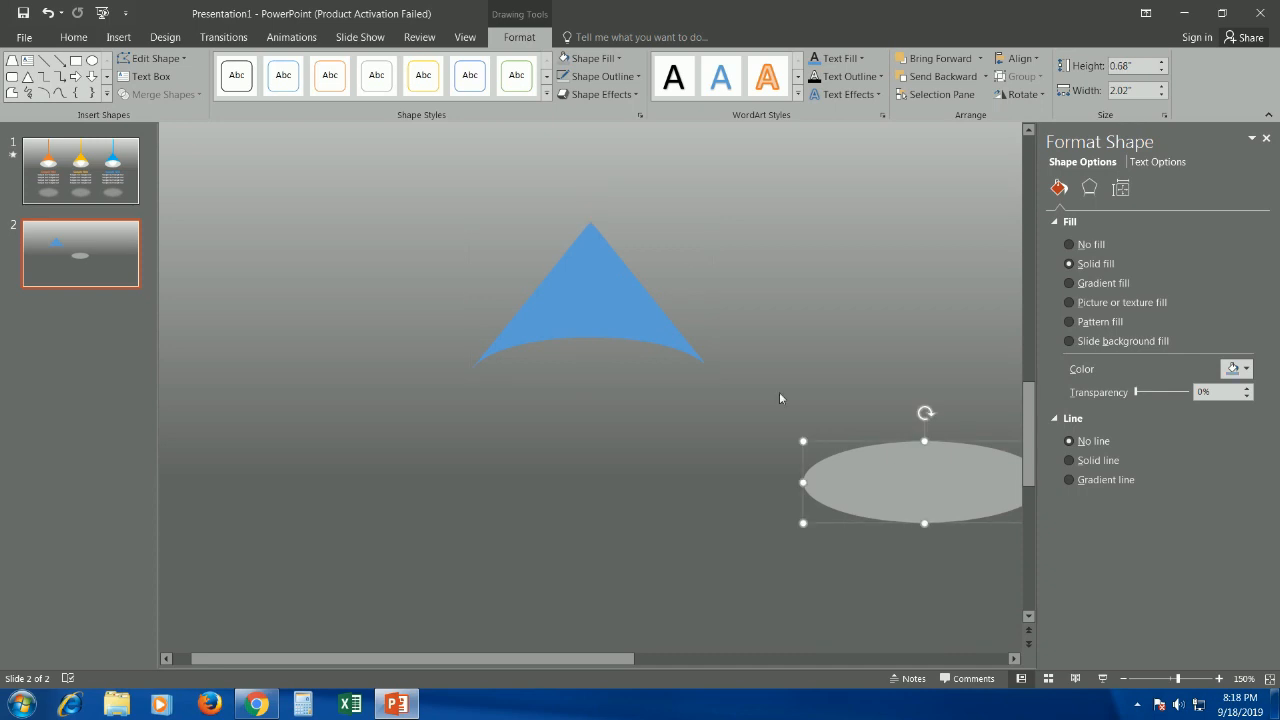
ctrl+scroll(779, 392, down, 2)
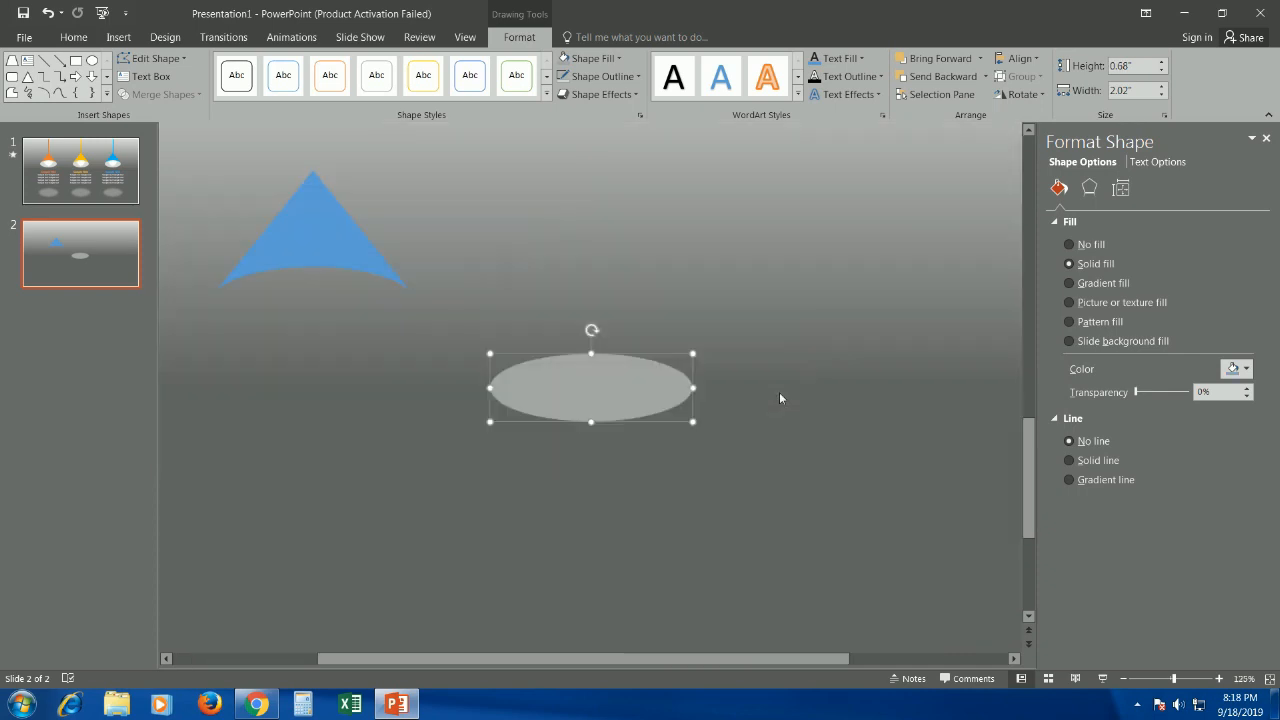
click(1266, 140)
ctrl+scroll(683, 312, down, 2)
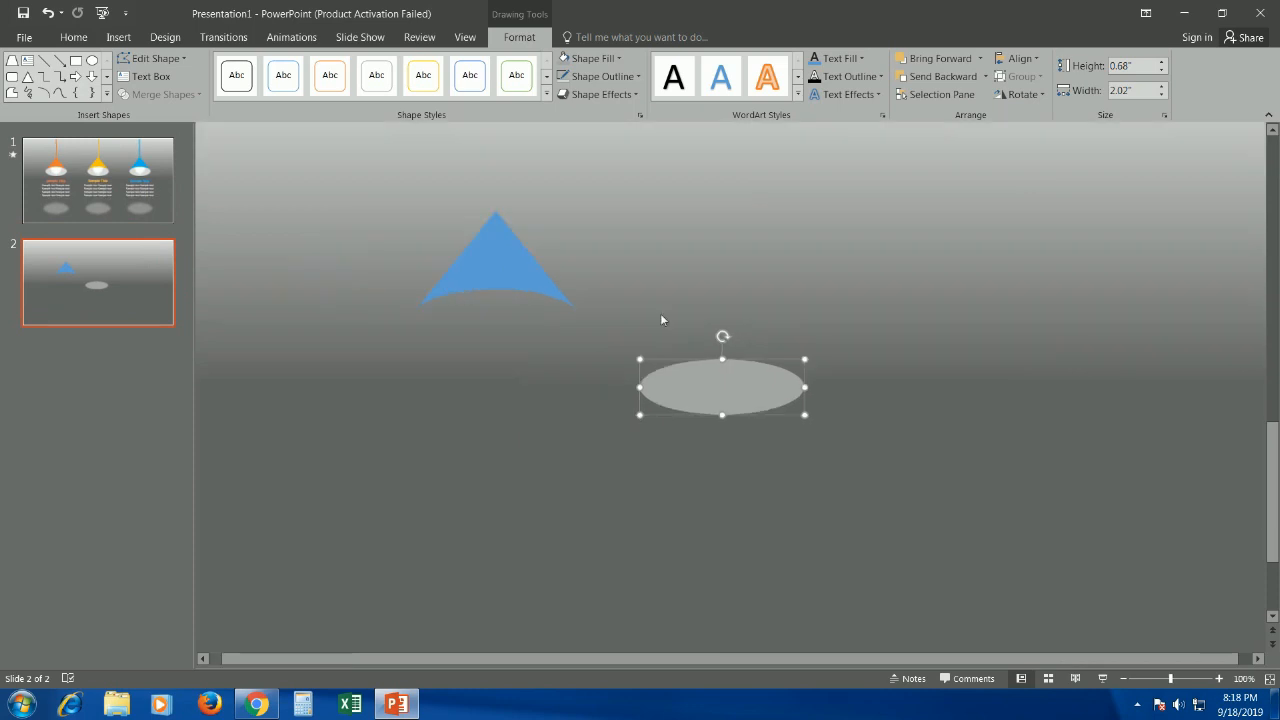
drag(755, 397, 534, 330)
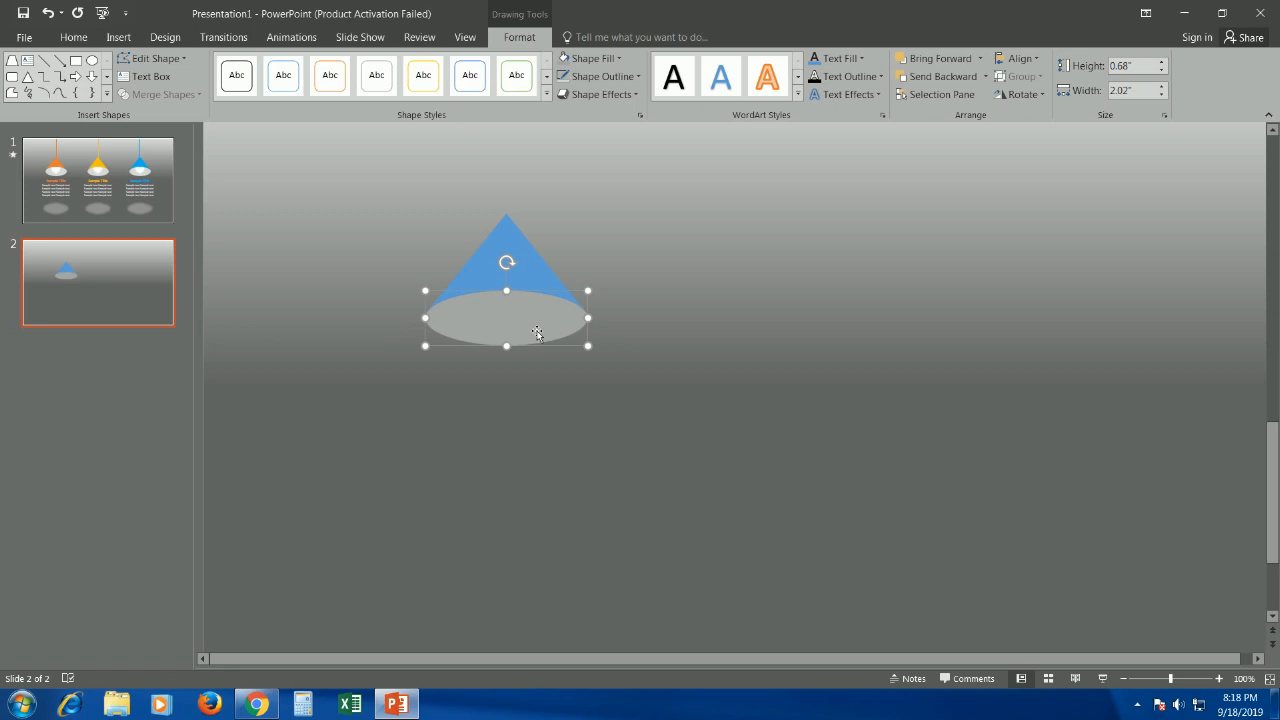
click(749, 379)
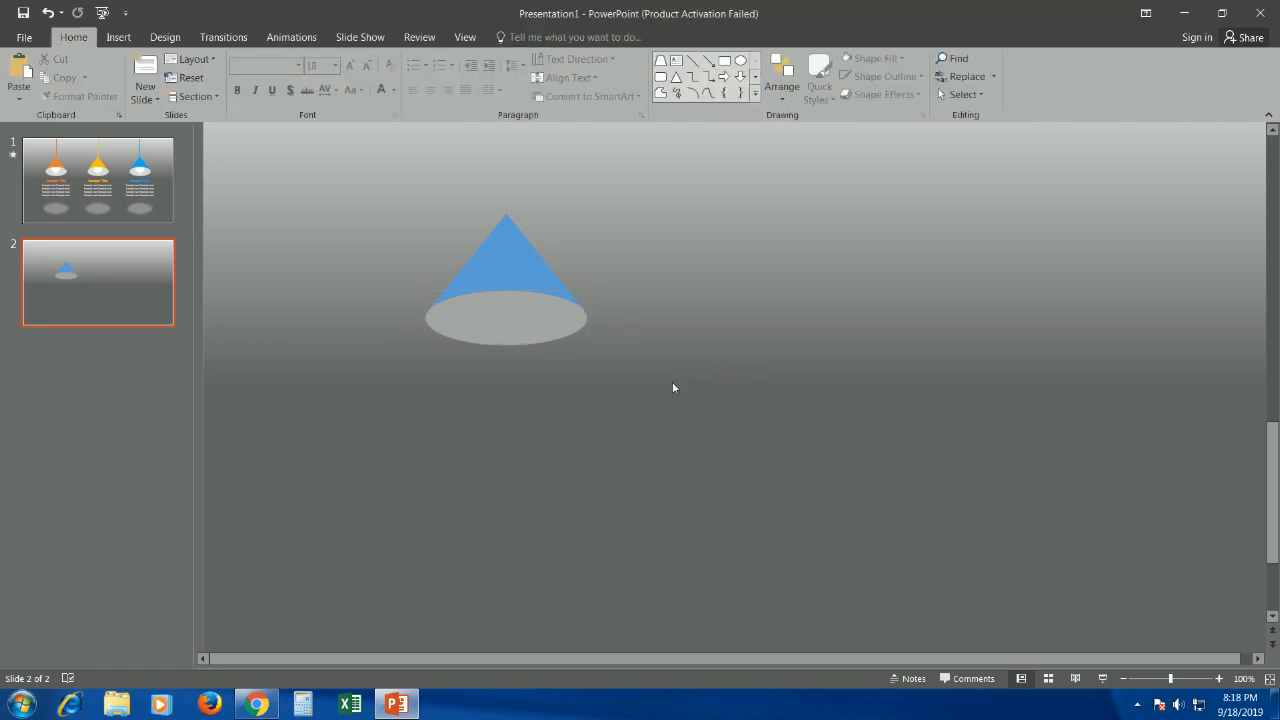
Select the lampshade together with its gray ellipse and move them toward the slide's left side.
drag(658, 391, 386, 190)
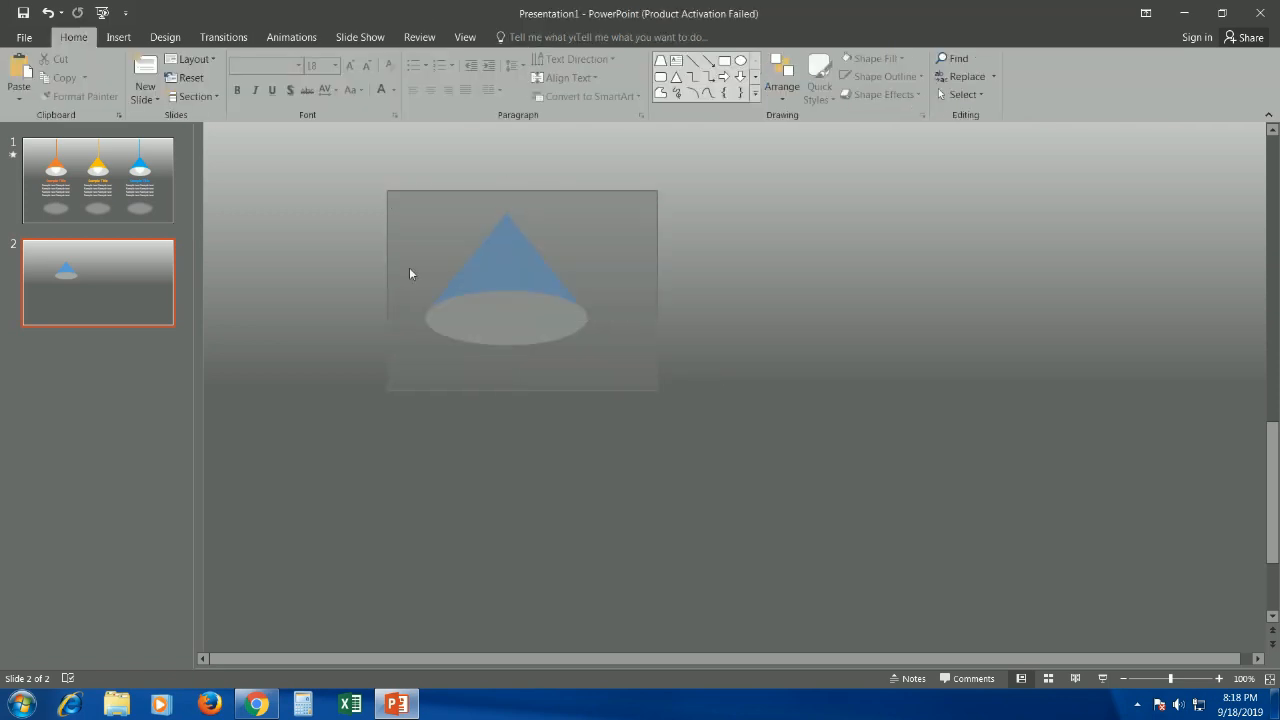
drag(501, 288, 391, 294)
scroll(655, 316, down, 2)
drag(496, 338, 509, 304)
click(712, 340)
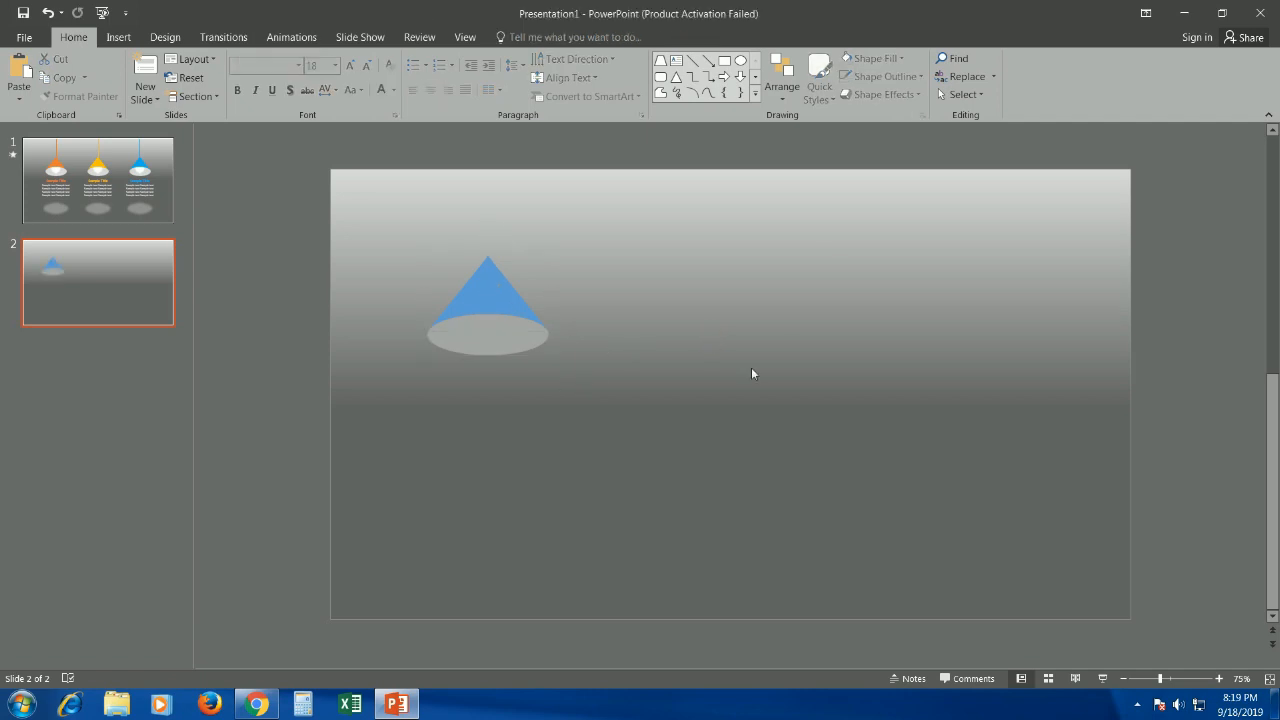
Draw a circle about 0.77" across to the right of the lamp and place a copy beside it.
click(740, 60)
mouse_move(654, 340)
mouse_down()
mouse_move(712, 397)
mouse_move(703, 388)
mouse_move(751, 363)
mouse_move(731, 366)
mouse_move(754, 367)
mouse_up()
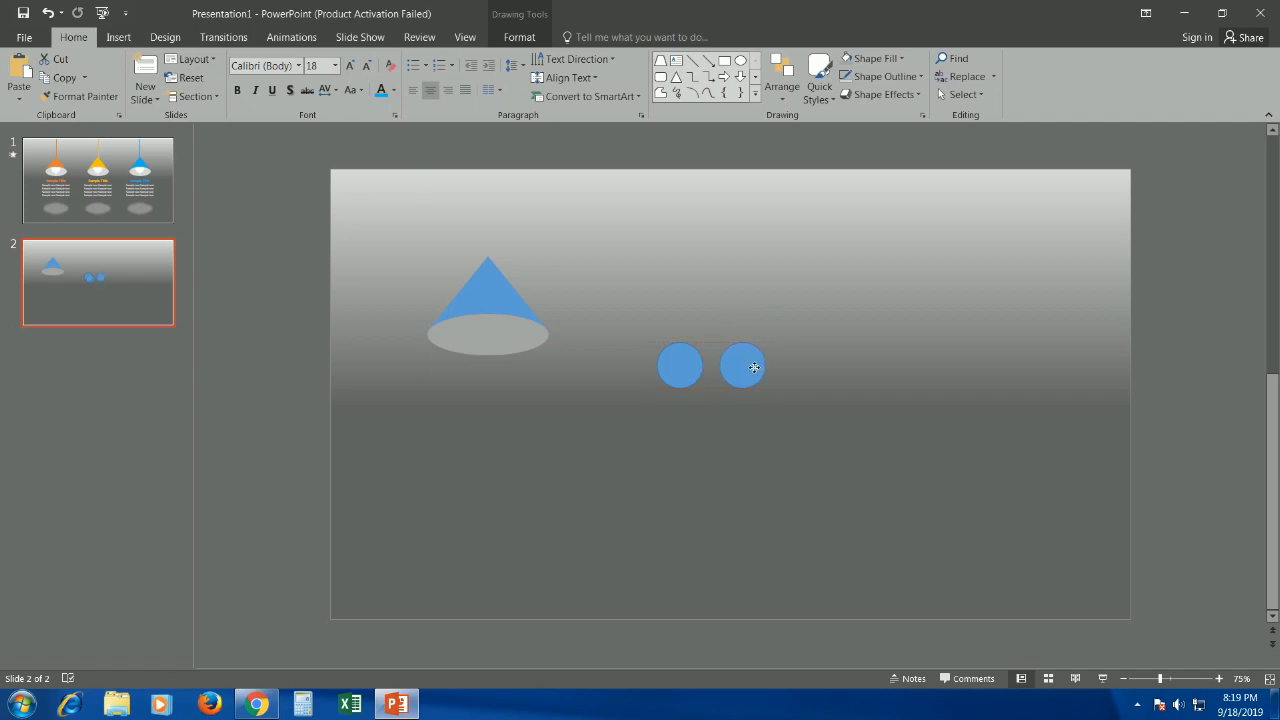
Enlarge the copied circle evenly in width and height to about 1.12".
key(shift+Right)
key(shift+Up)
key(shift+Right)
key(shift+Up)
key(shift+Right)
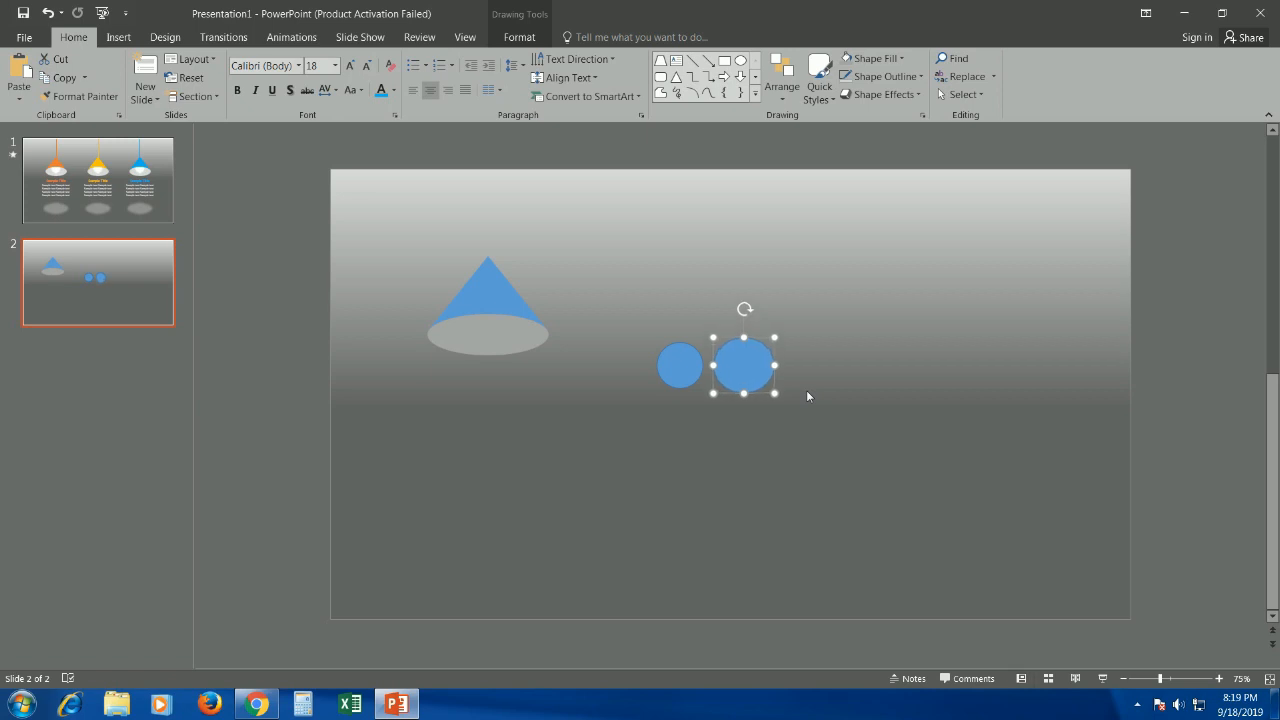
key(shift+Up)
key(shift+Right)
key(shift+Up)
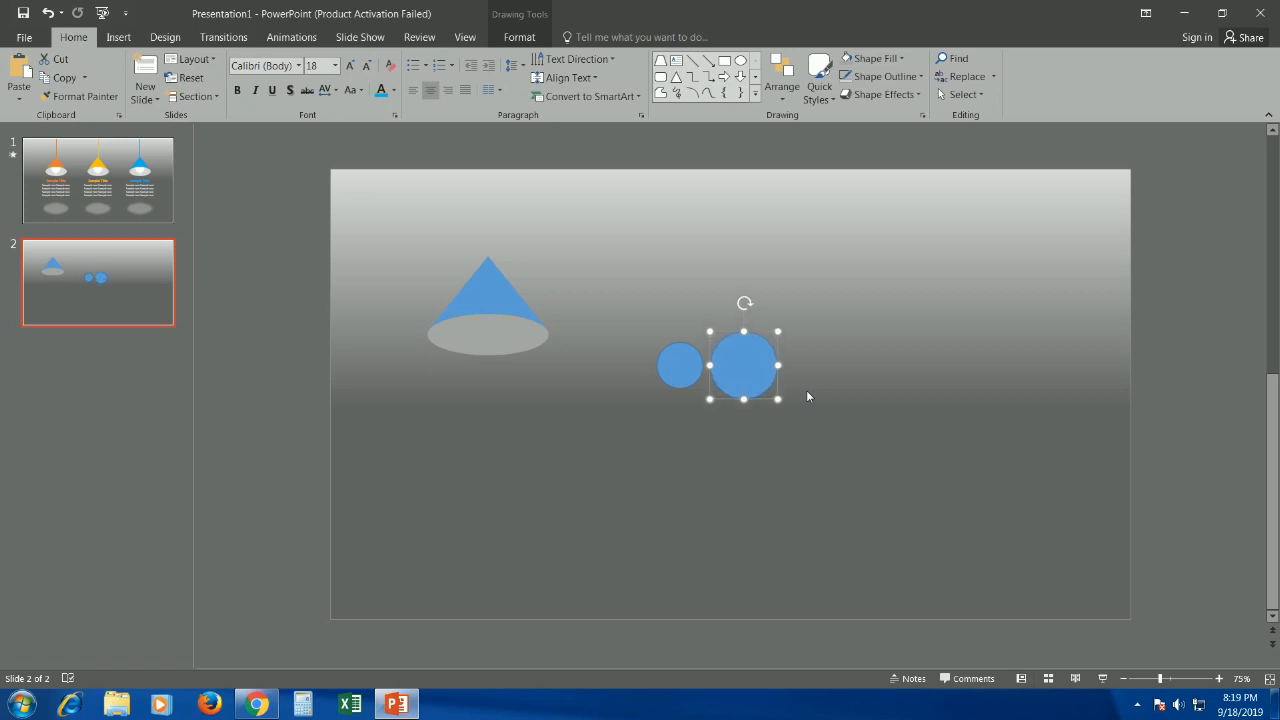
Remove the outline from both circles and fill them with white.
mouse_move(810, 420)
mouse_down()
mouse_move(776, 384)
mouse_move(637, 312)
mouse_up()
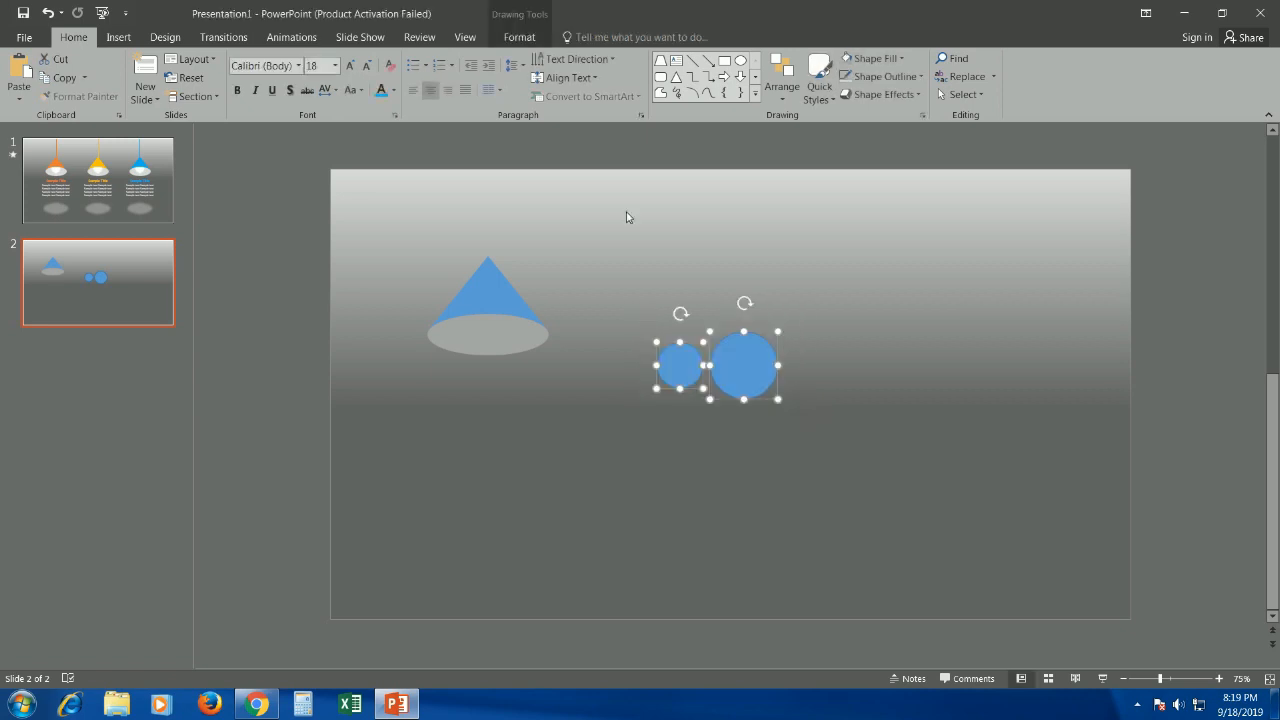
click(527, 37)
click(636, 77)
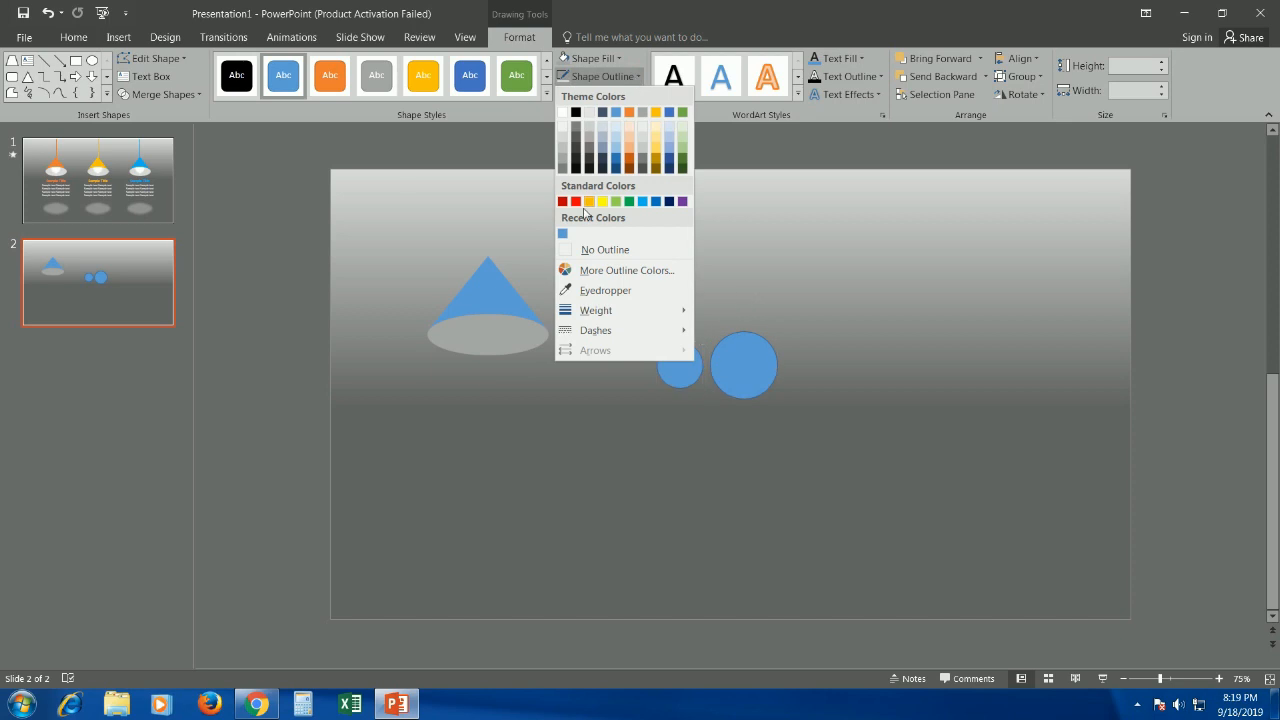
click(592, 251)
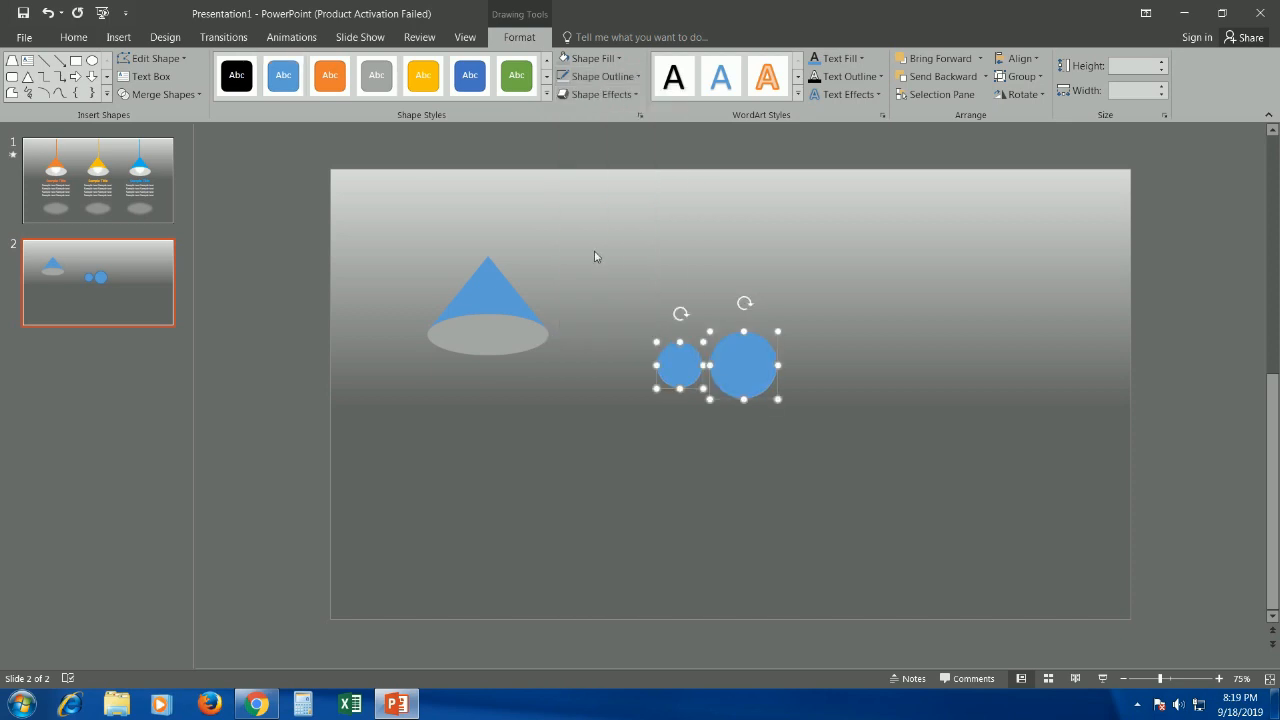
click(616, 58)
click(565, 95)
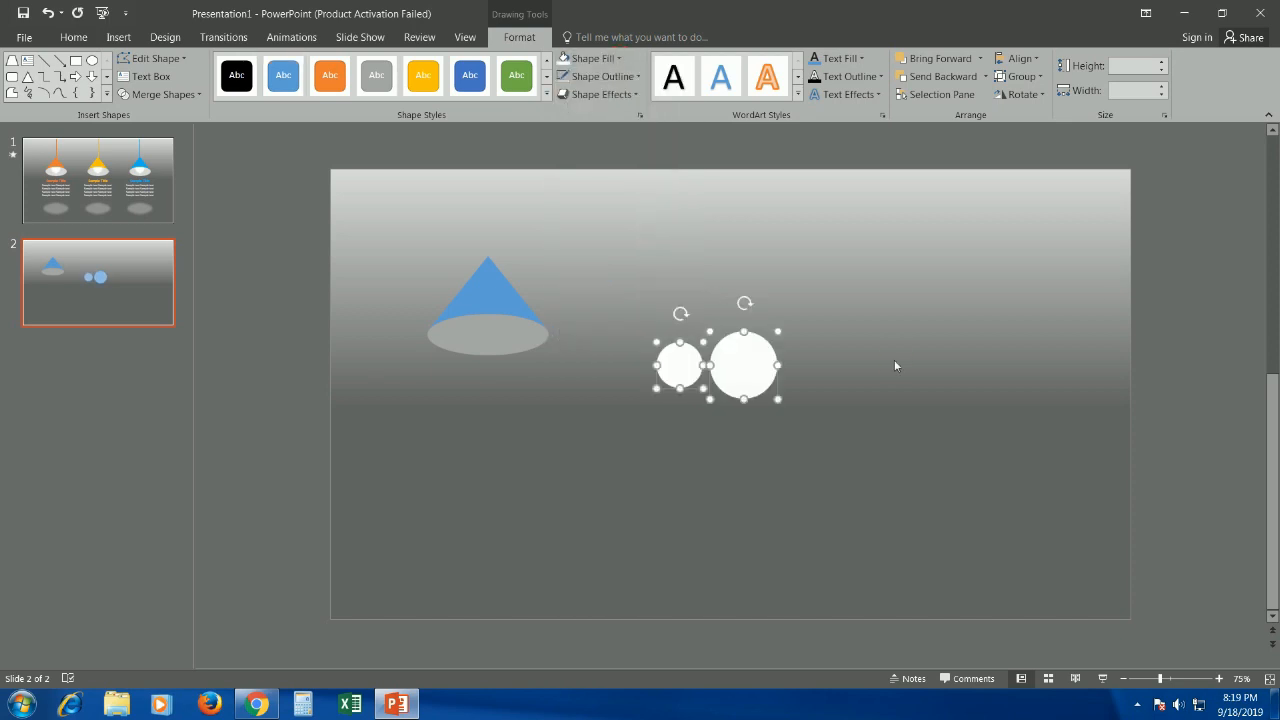
click(894, 362)
Apply soft edges with a size of 9 pt to the larger white circle.
double_click(745, 373)
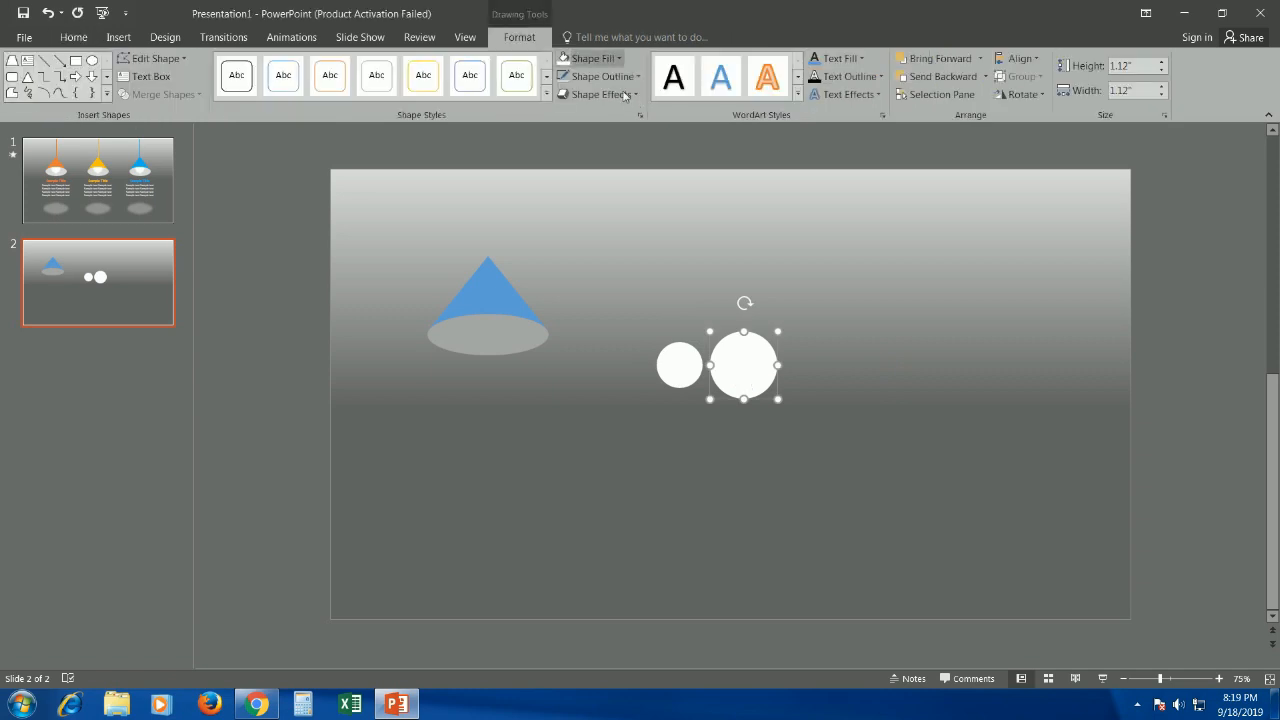
click(624, 95)
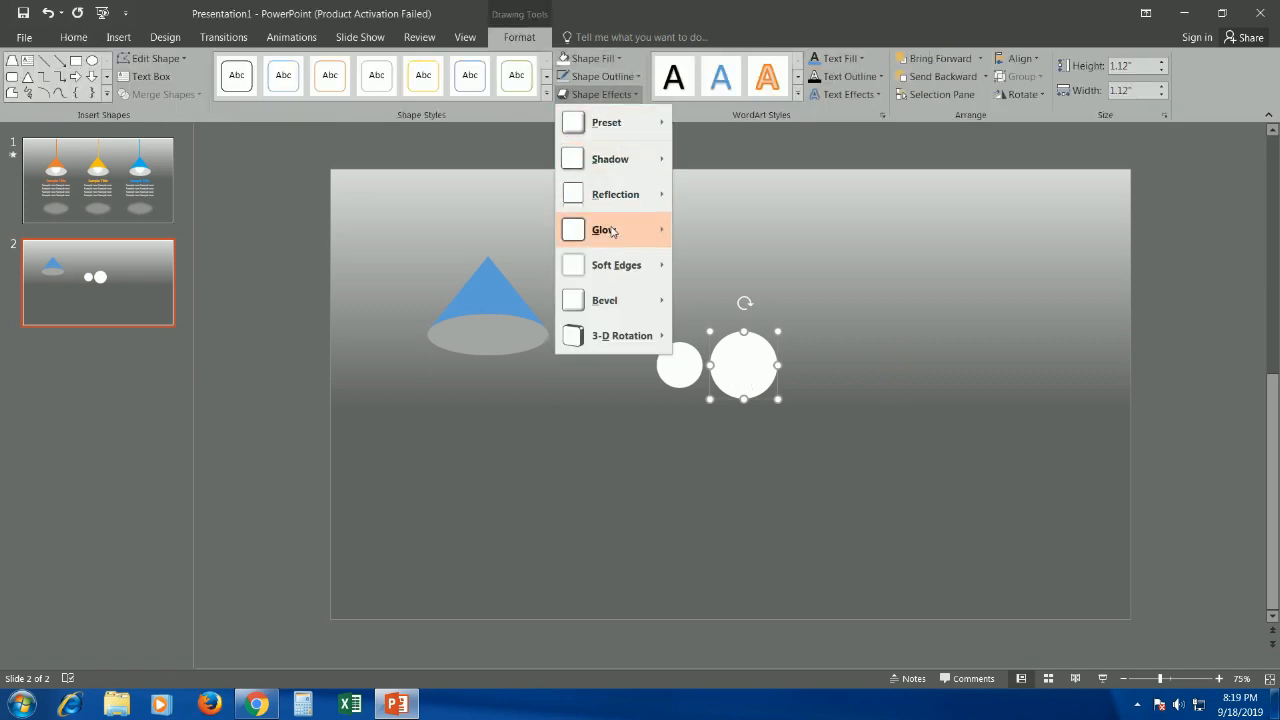
mouse_move(614, 240)
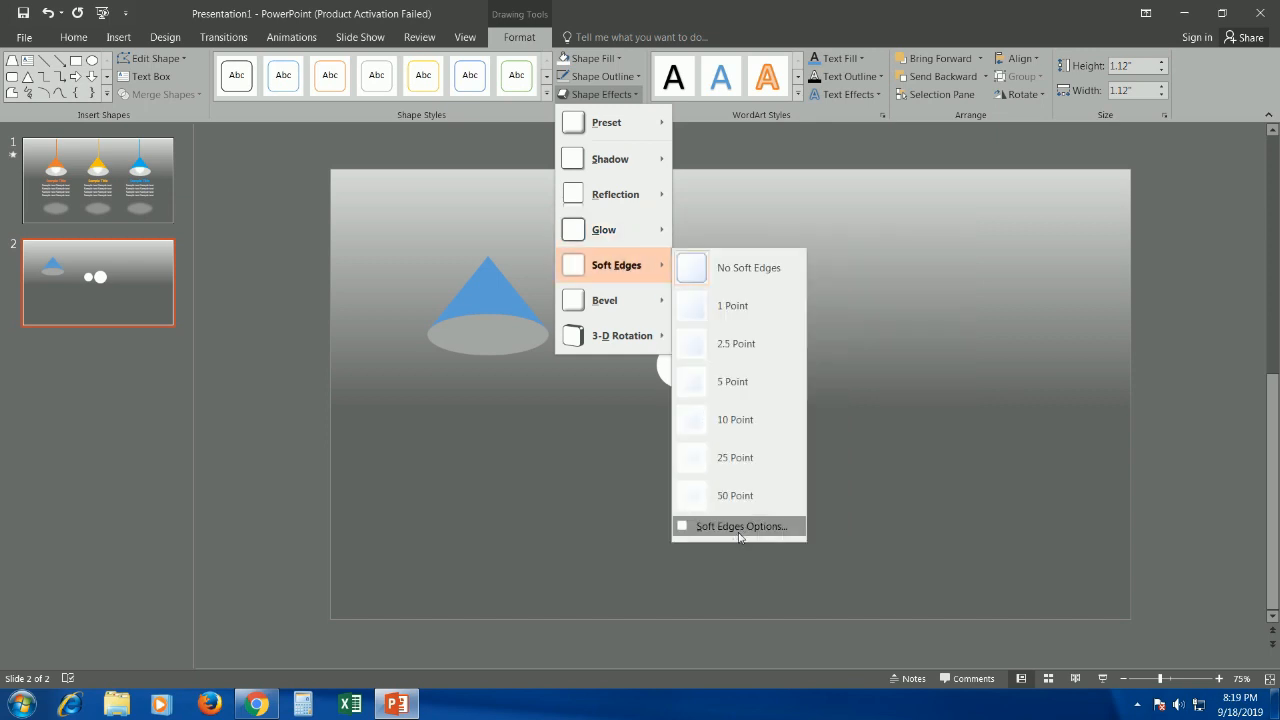
click(903, 520)
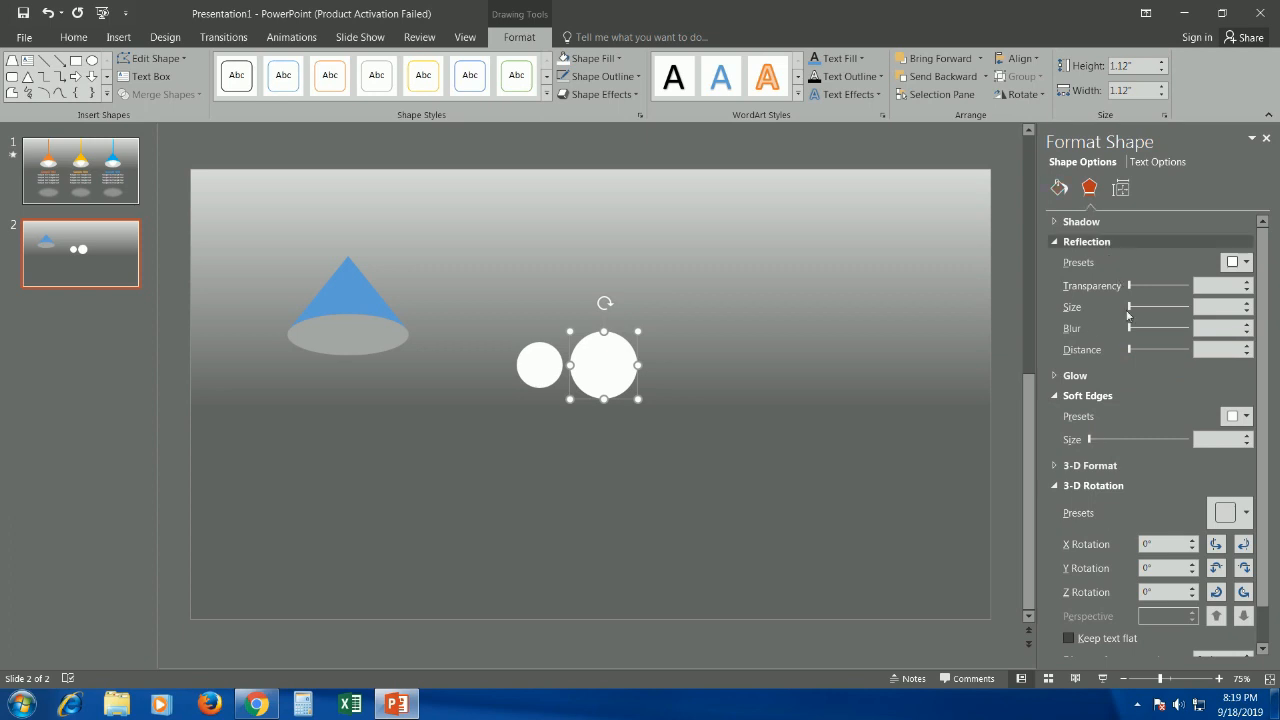
click(1055, 243)
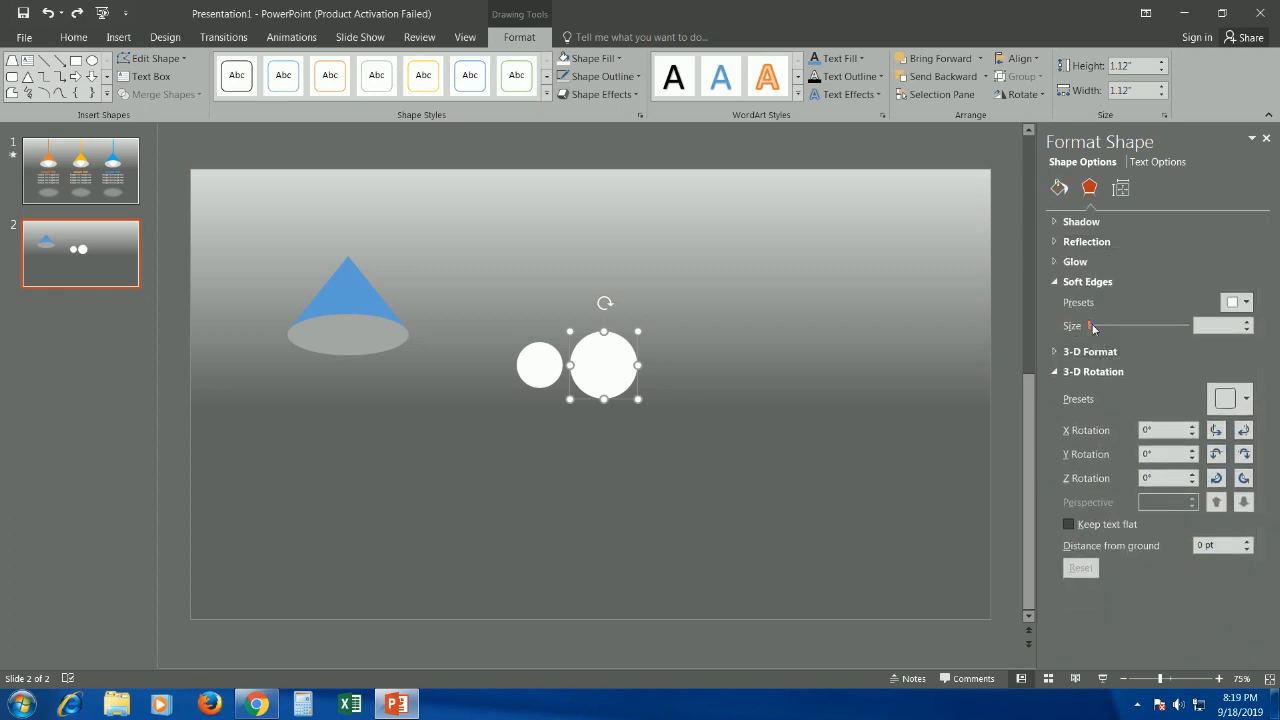
click(1248, 322)
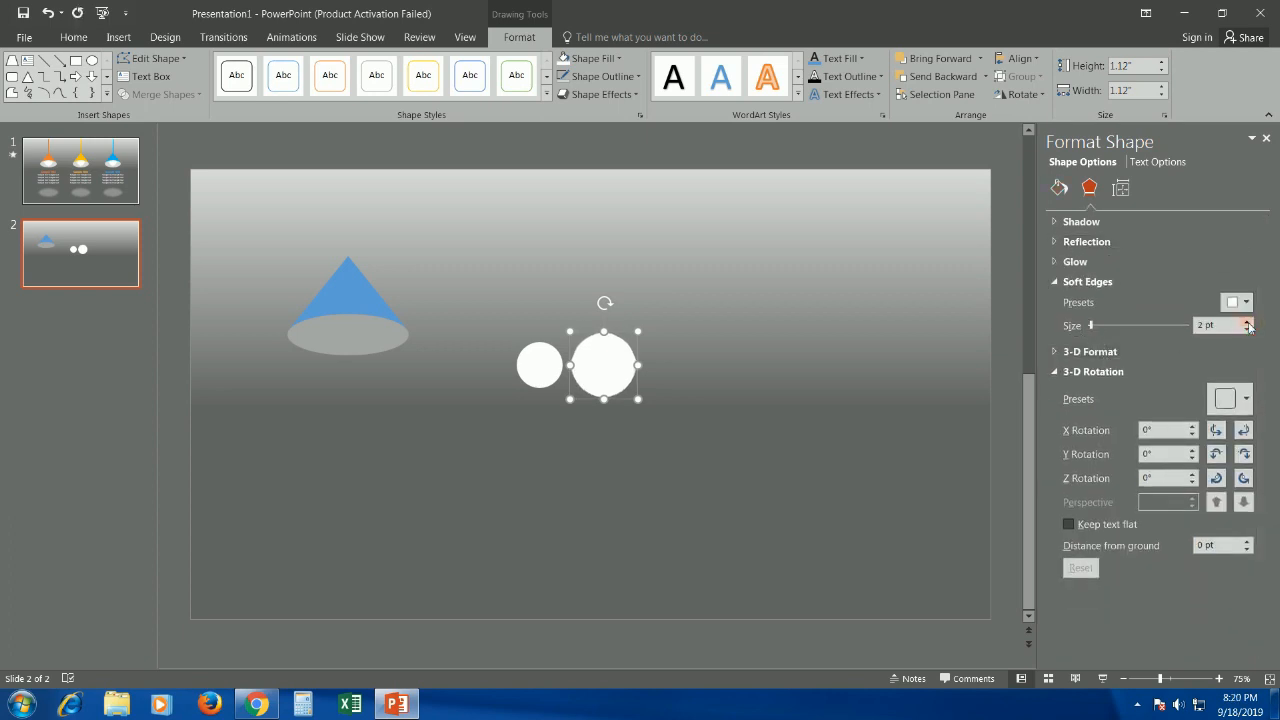
click(1248, 322)
click(1248, 322)
click(1248, 322)
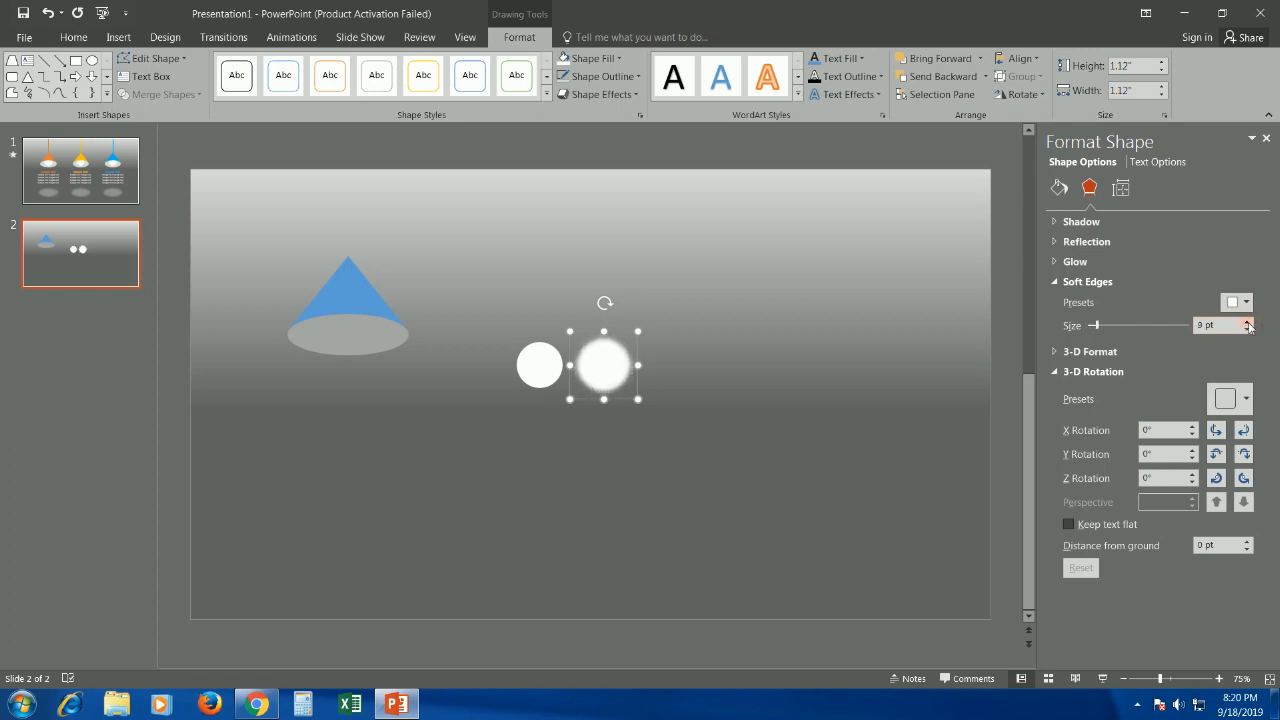
Fill the smaller circle with a very light gray, slightly darker than the white soft-edged circle.
click(548, 379)
click(606, 380)
click(548, 381)
click(614, 60)
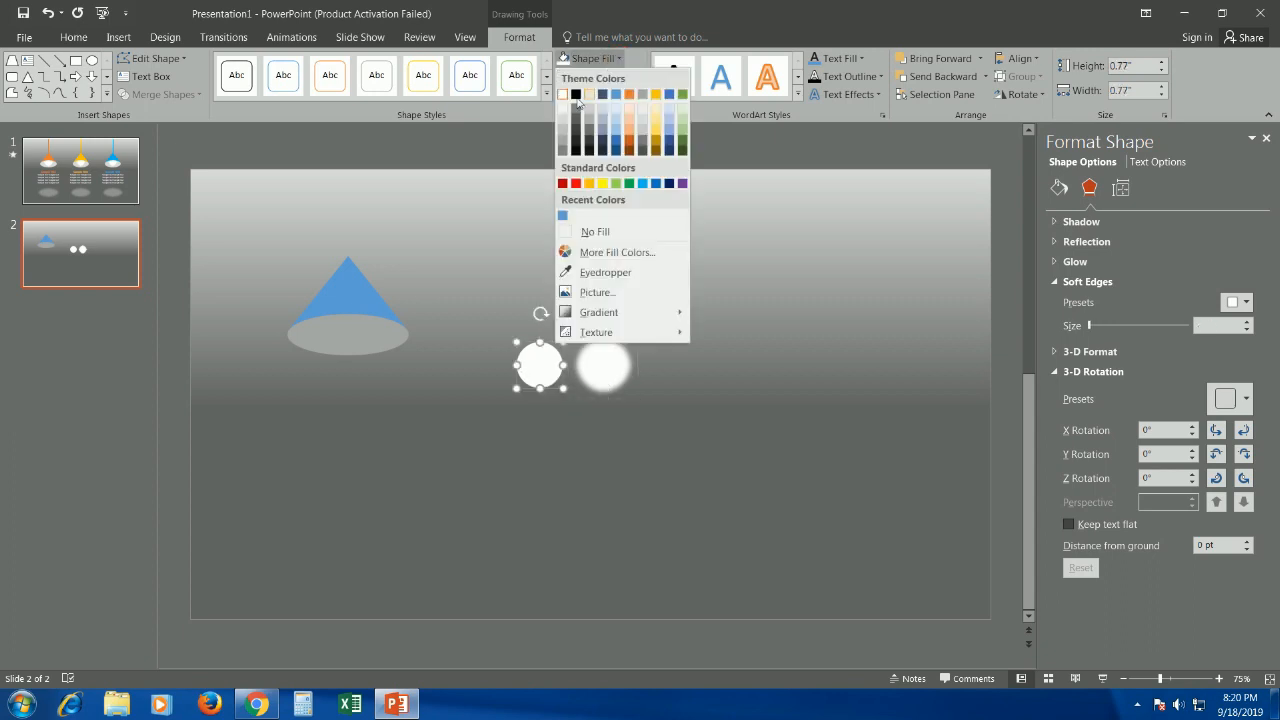
click(606, 230)
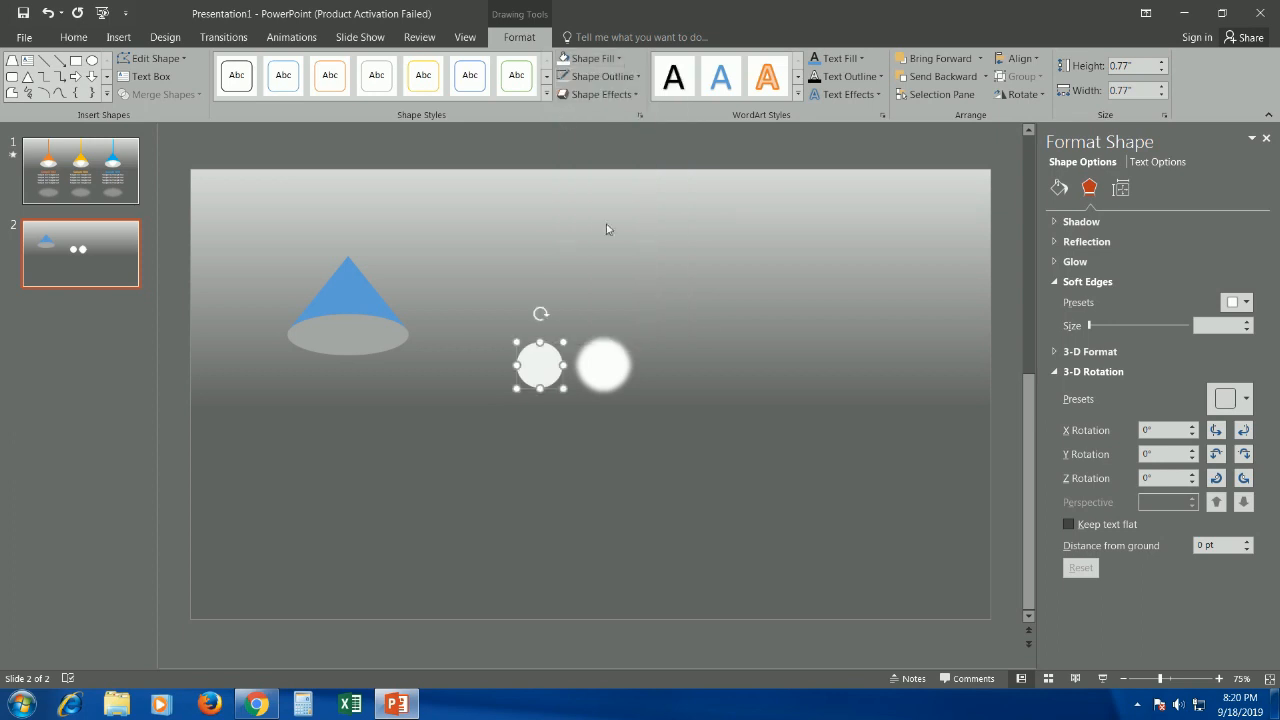
click(628, 375)
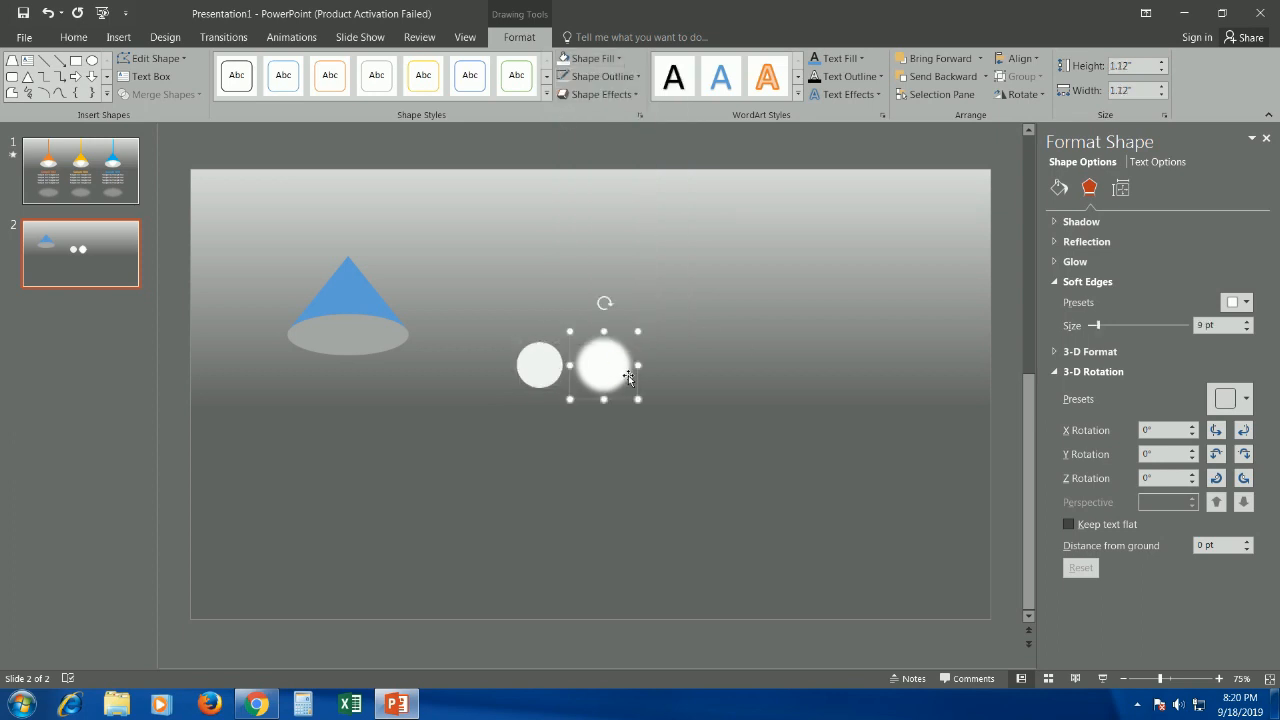
click(549, 374)
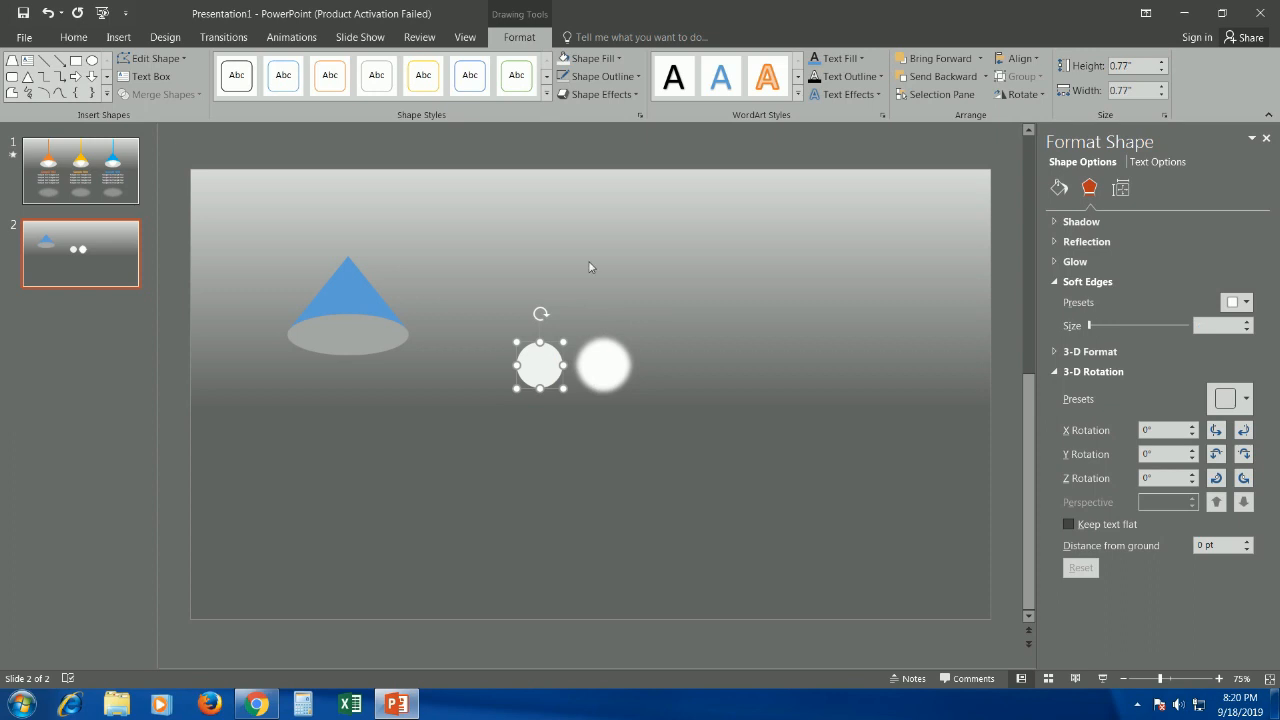
Place the soft-edged white circle over the smaller circle and align the two by center and middle.
drag(615, 383, 553, 374)
click(494, 310)
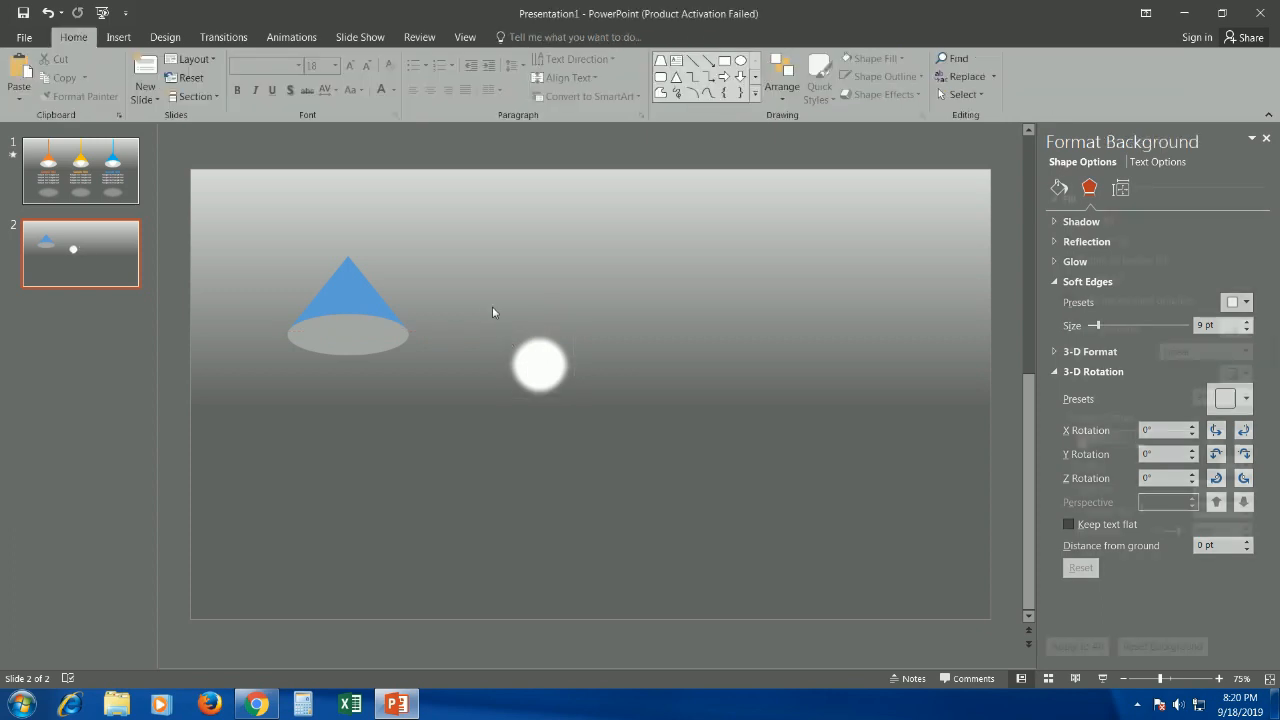
click(540, 366)
click(1020, 58)
click(1043, 98)
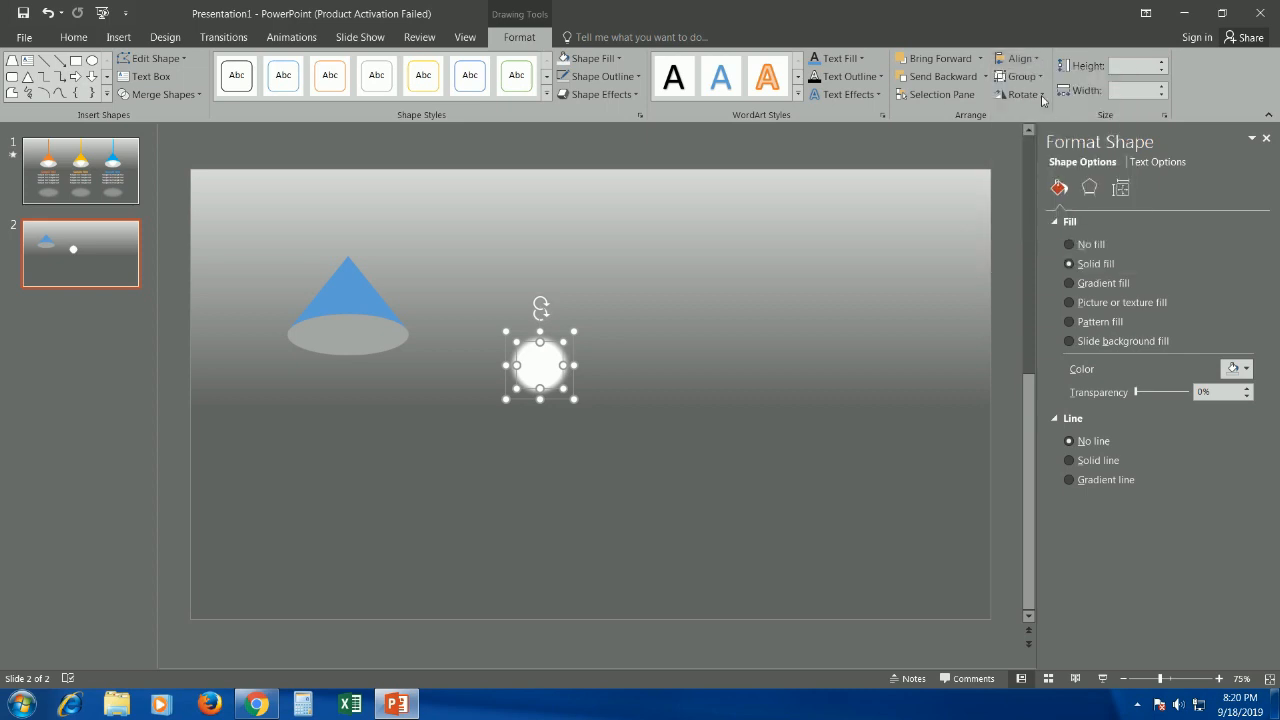
click(1022, 58)
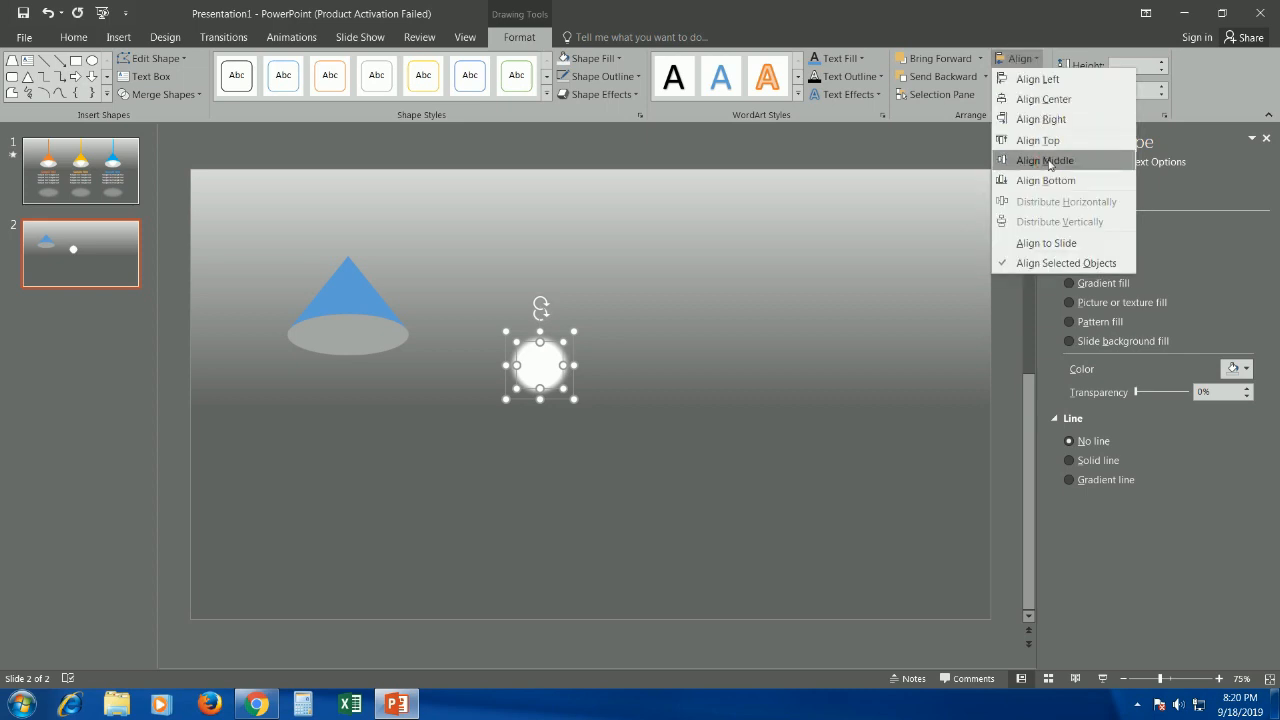
click(1045, 160)
Move both bulb circles together onto the lampshade's opening and bring the blue cone to the front of the stacking order.
drag(521, 367, 352, 331)
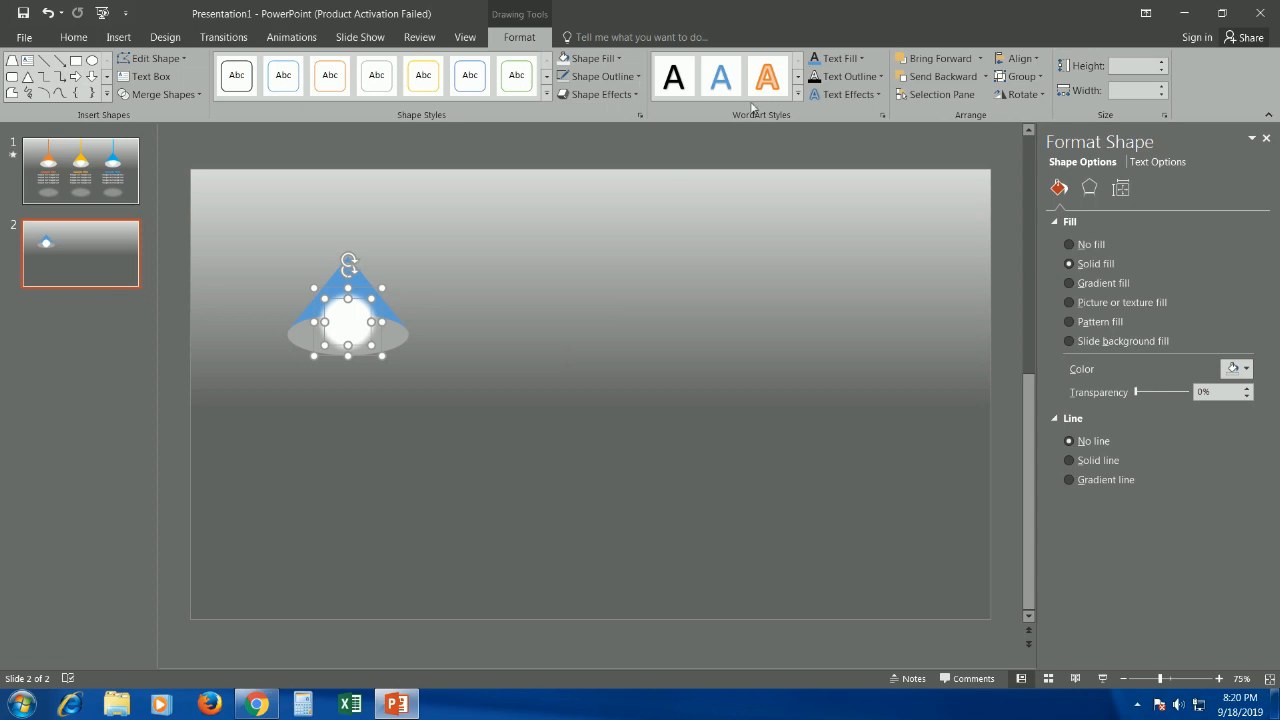
click(940, 94)
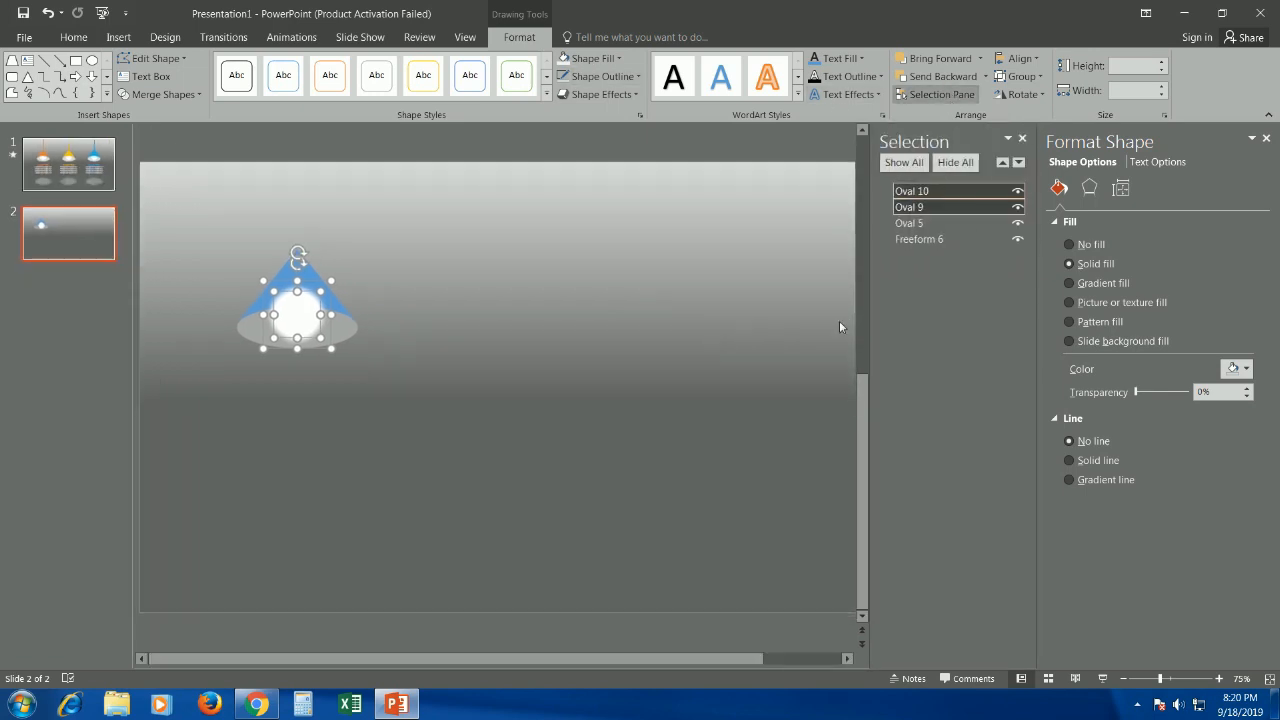
click(1017, 164)
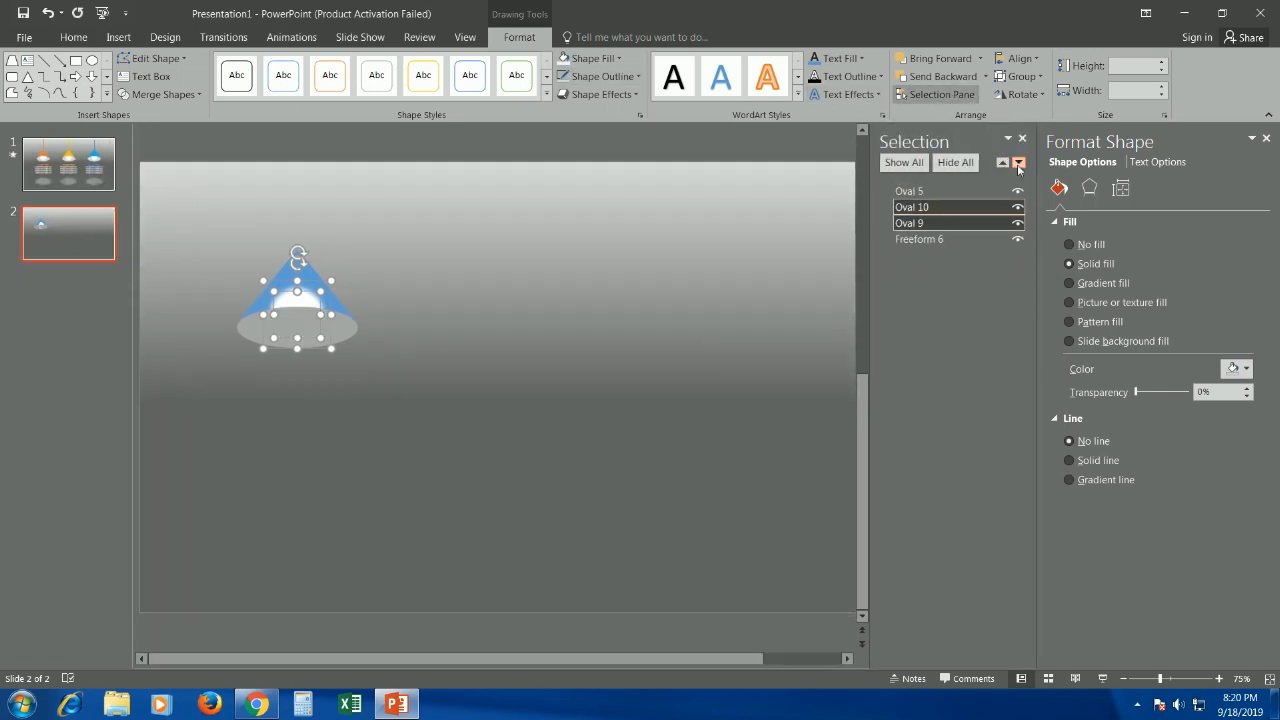
click(916, 240)
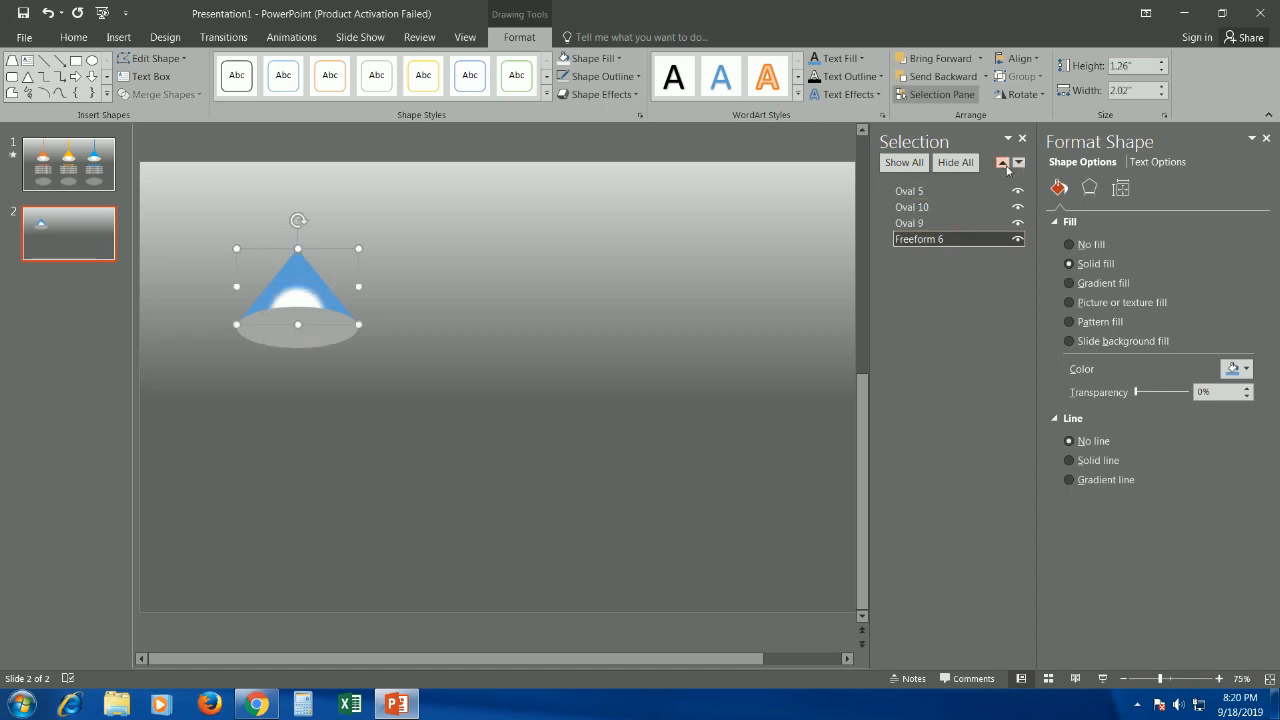
click(1003, 163)
click(1003, 163)
click(1003, 164)
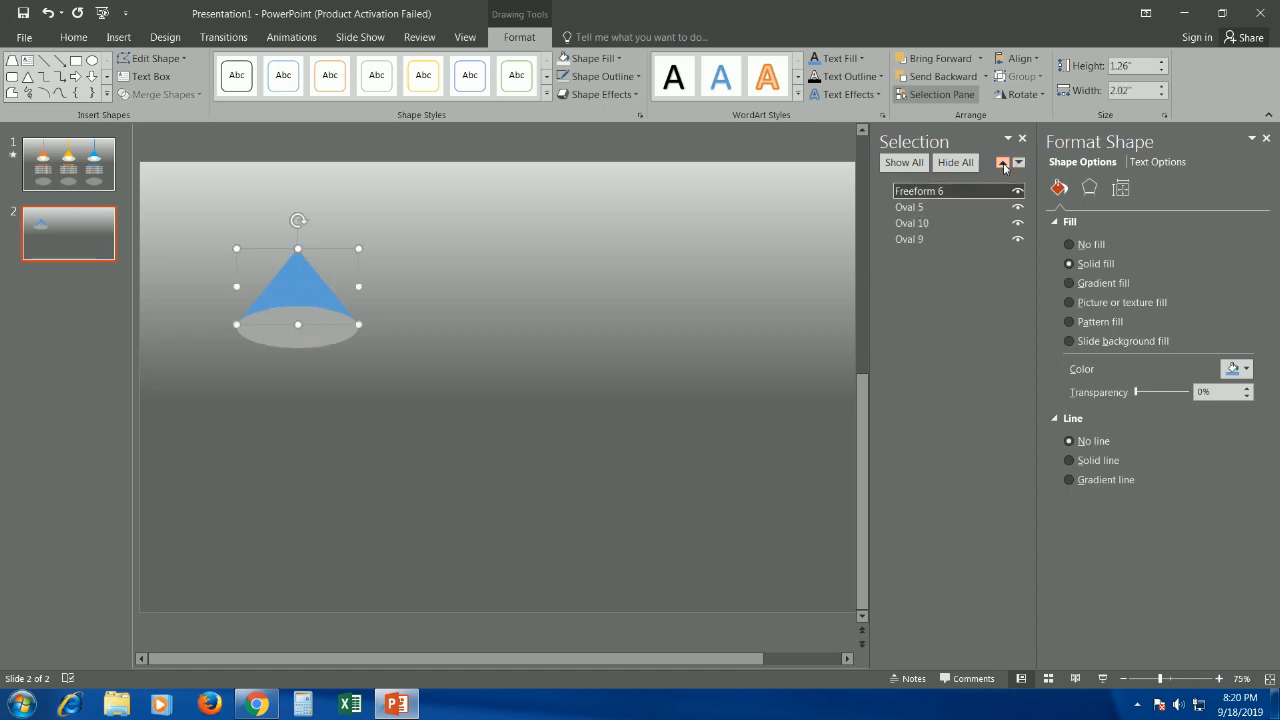
Send the gray oval opening to the back, behind both bulb circles.
click(932, 208)
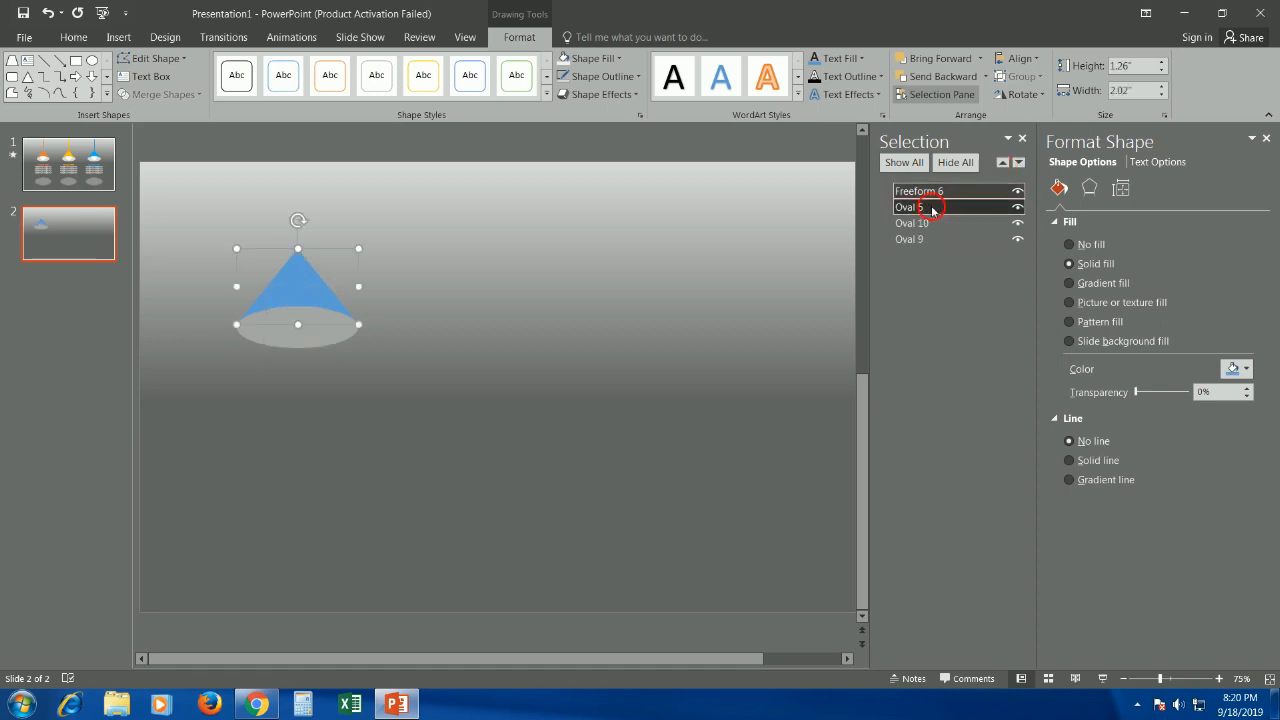
click(1019, 163)
click(1019, 163)
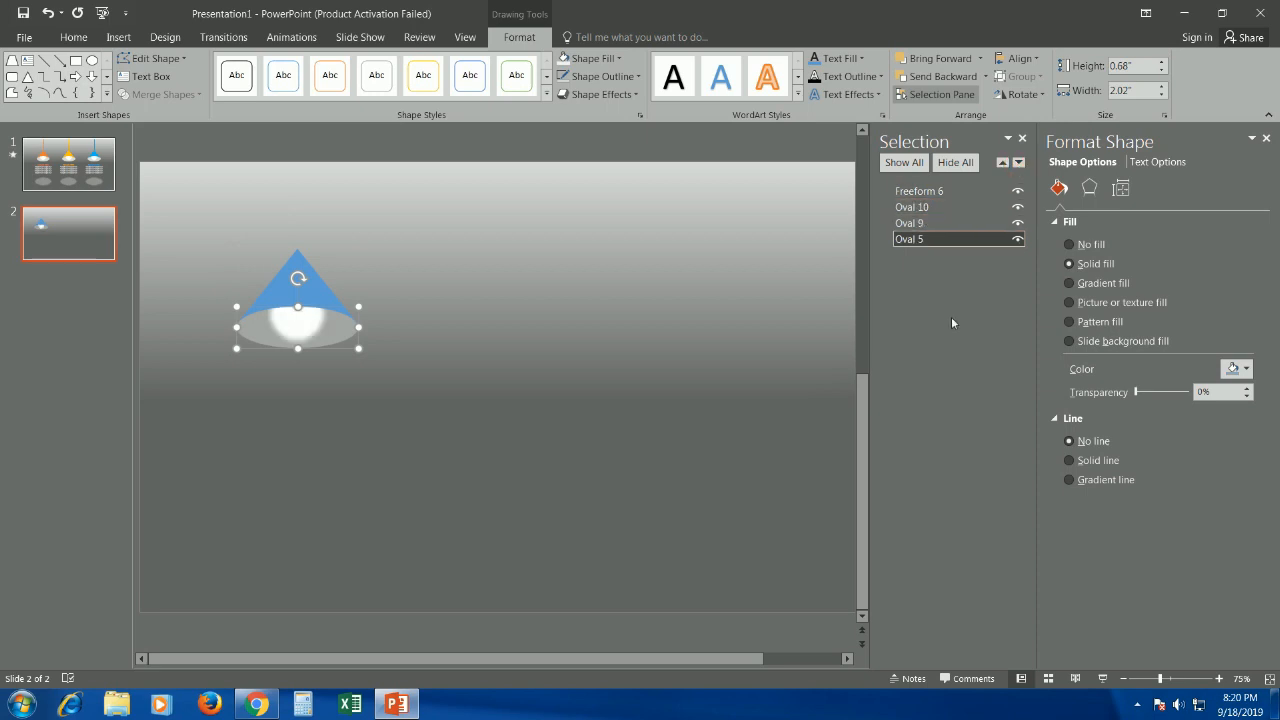
click(957, 222)
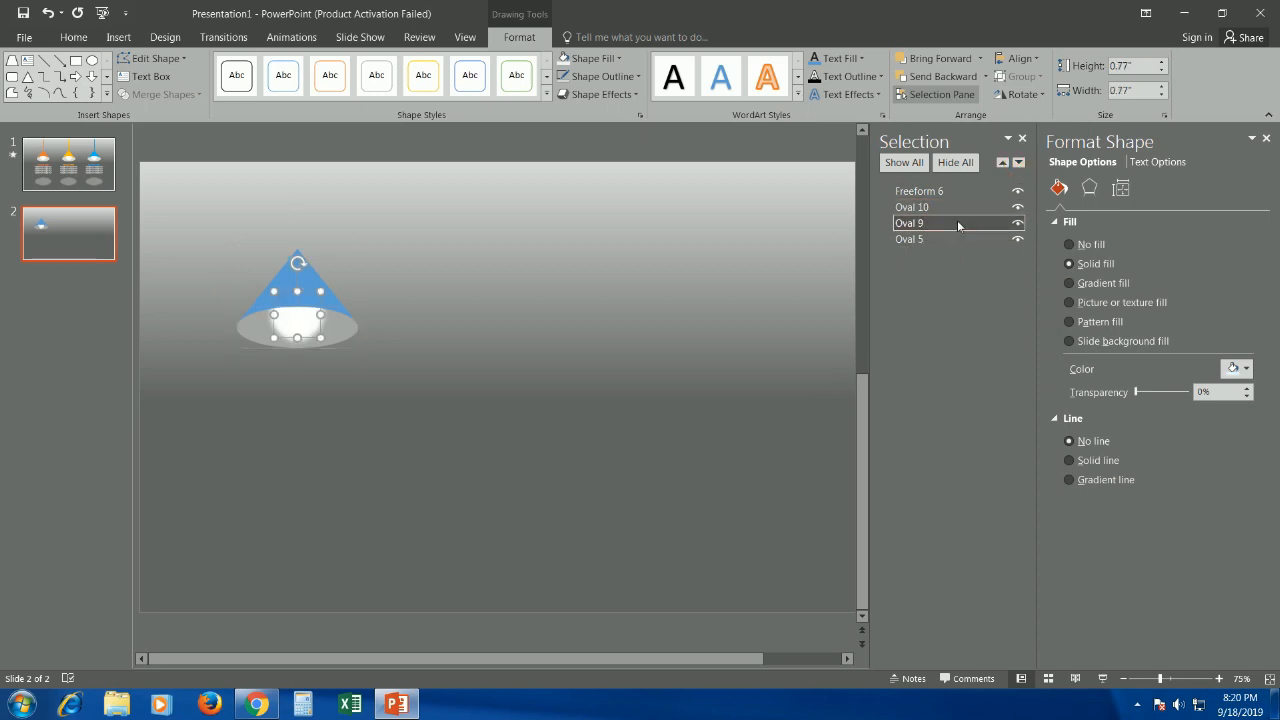
click(966, 208)
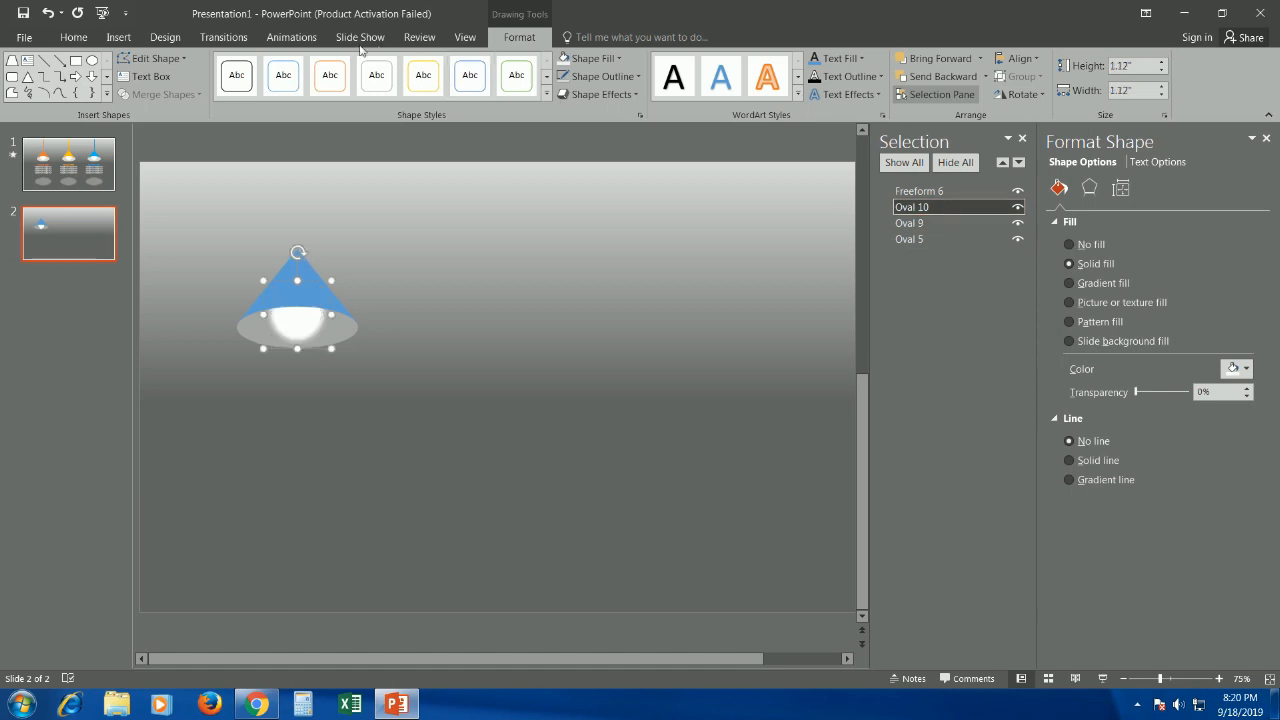
click(424, 404)
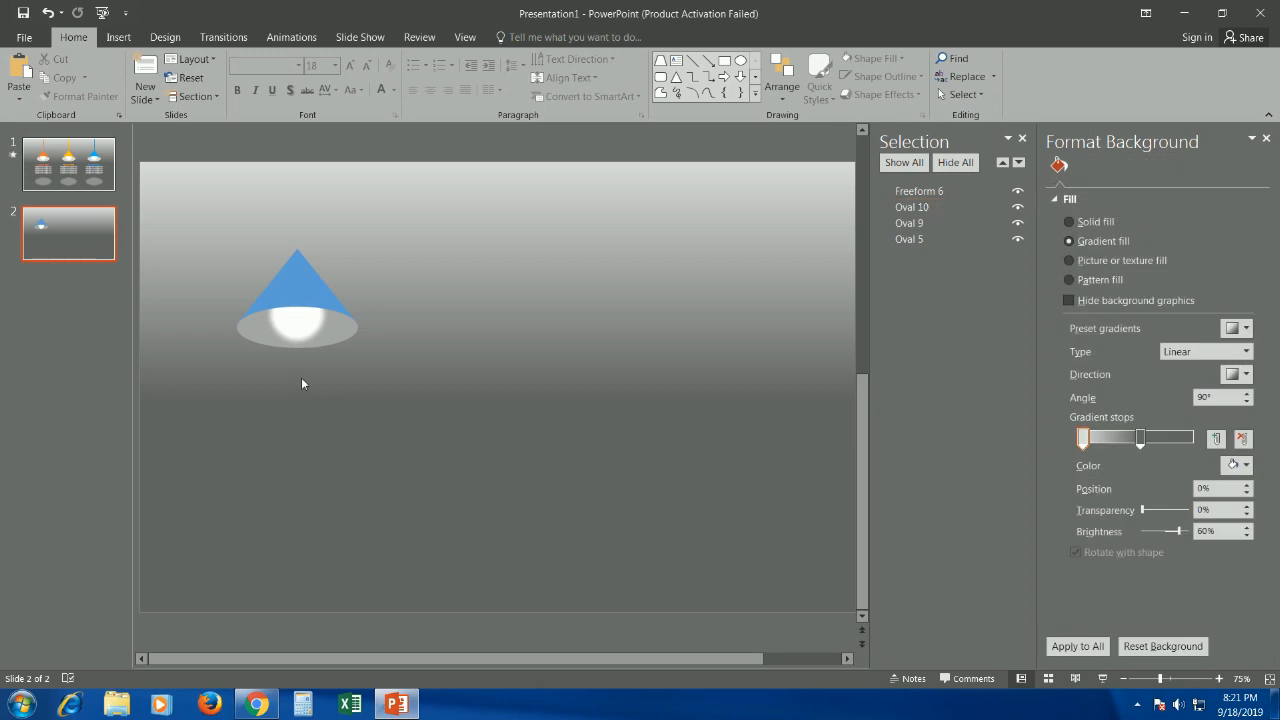
Draw a rectangle about 3.44" wide by 1.48" high on the slide and enter "Sample Title" with "Sample text" on a second line.
click(724, 60)
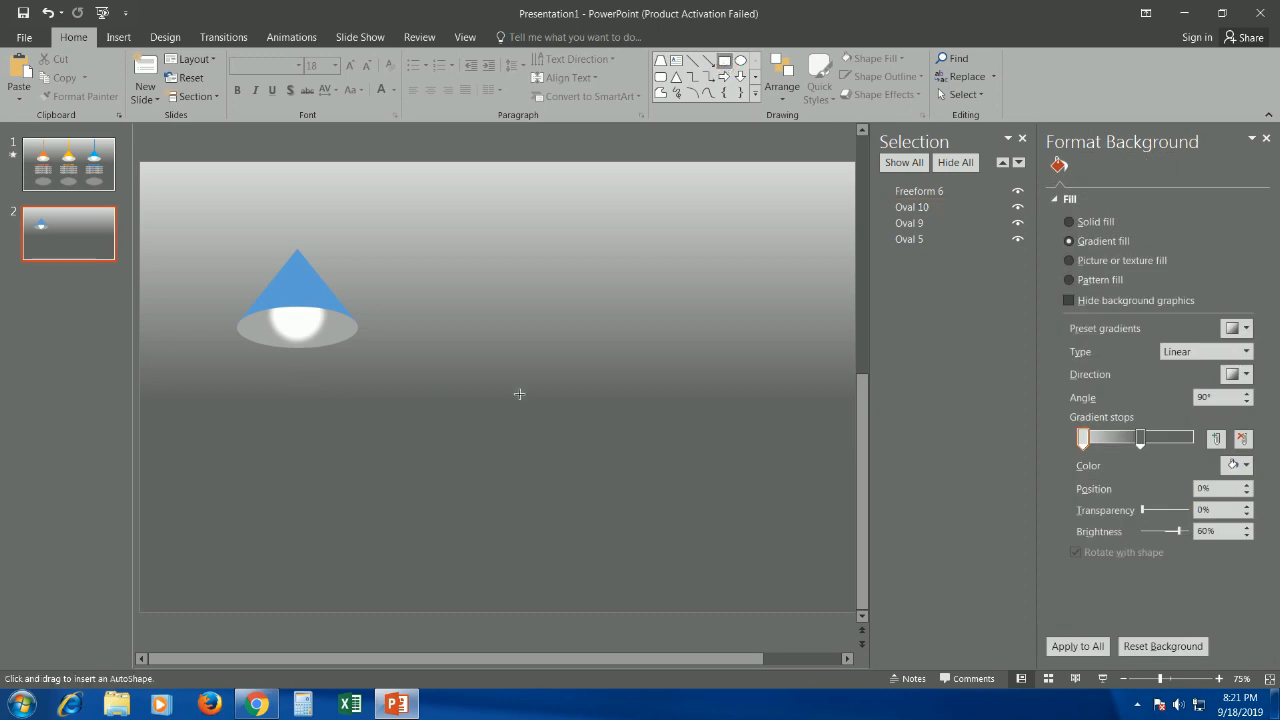
drag(486, 386, 692, 475)
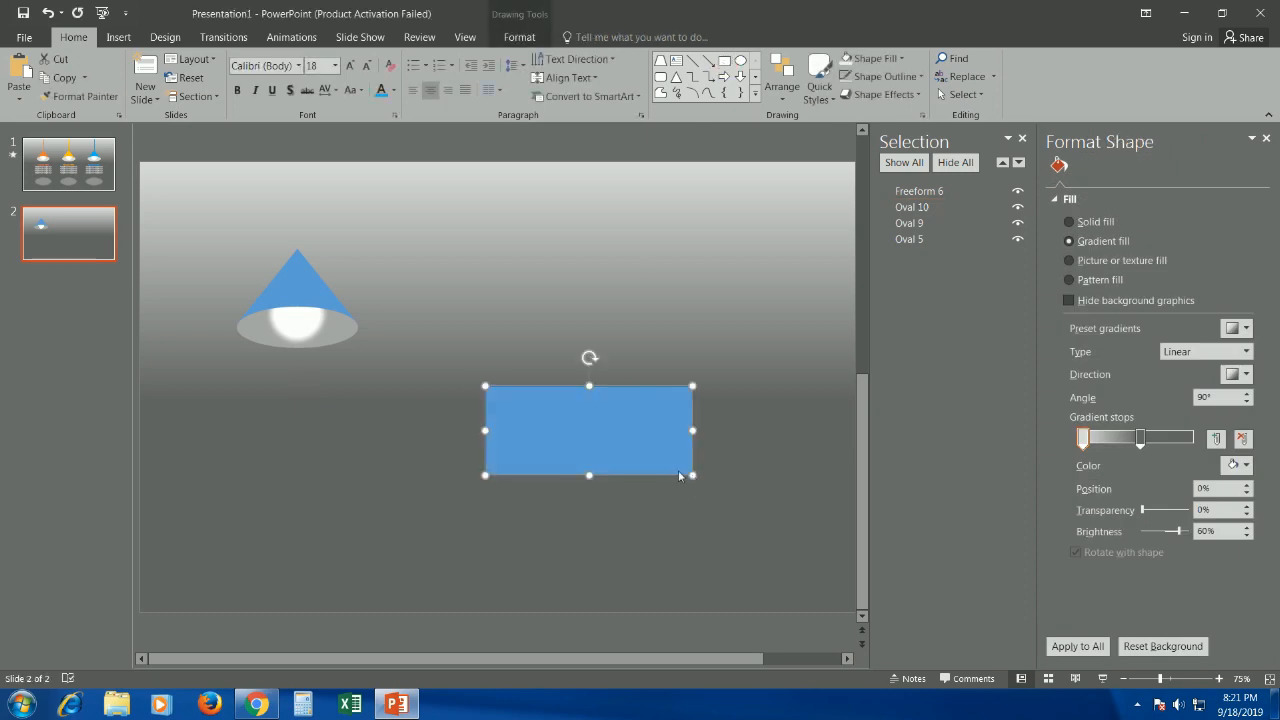
text(Sample Title)
key(Return)
text(Sample text)
Duplicate the body text under the title until there are four lines of "Sample text Sample text".
key(shift+Home)
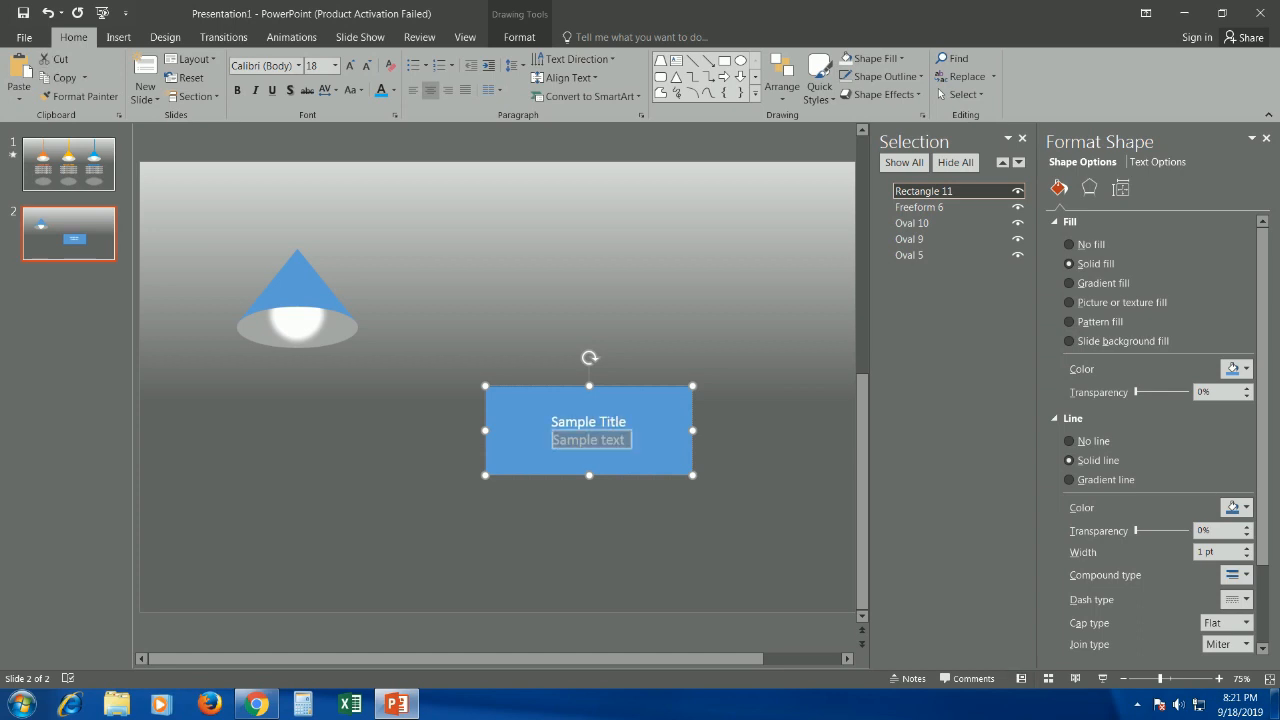
key(ctrl+c)
key(End)
key(ctrl+v)
key(shift+Down)
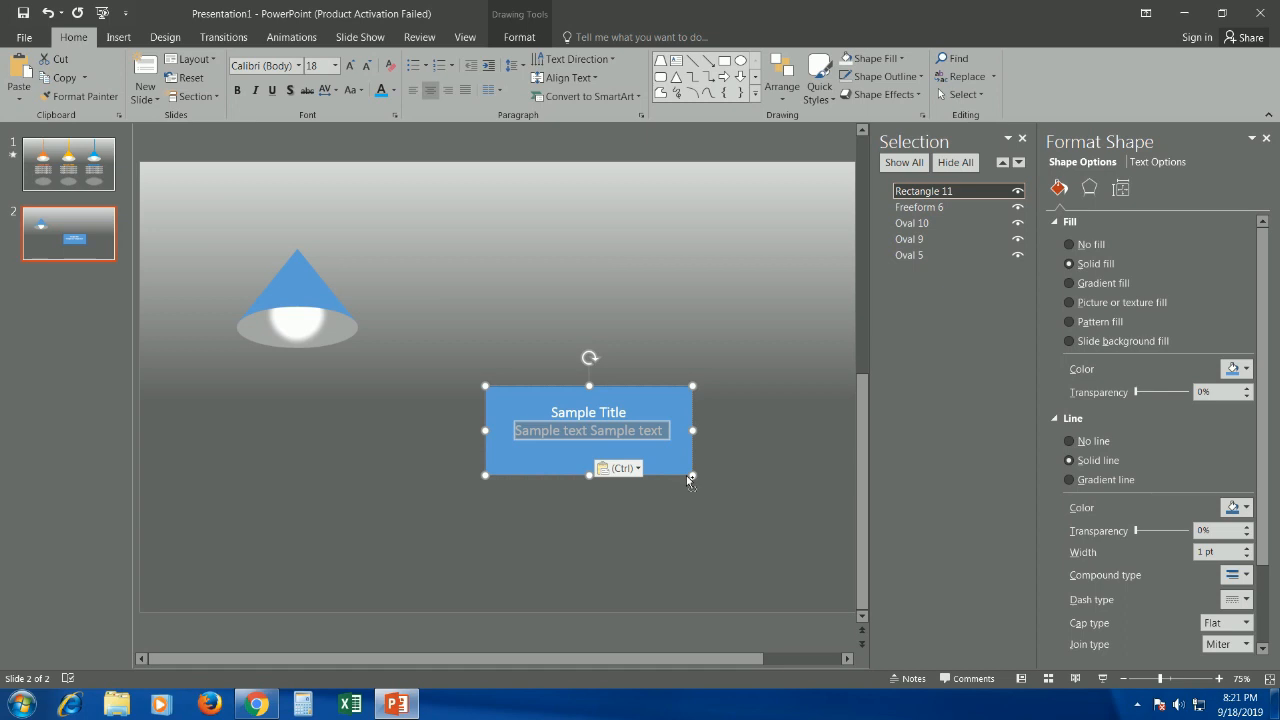
key(ctrl+c)
key(ctrl+v)
key(ctrl+v)
key(ctrl+v)
key(ctrl+v)
key(BackSpace)
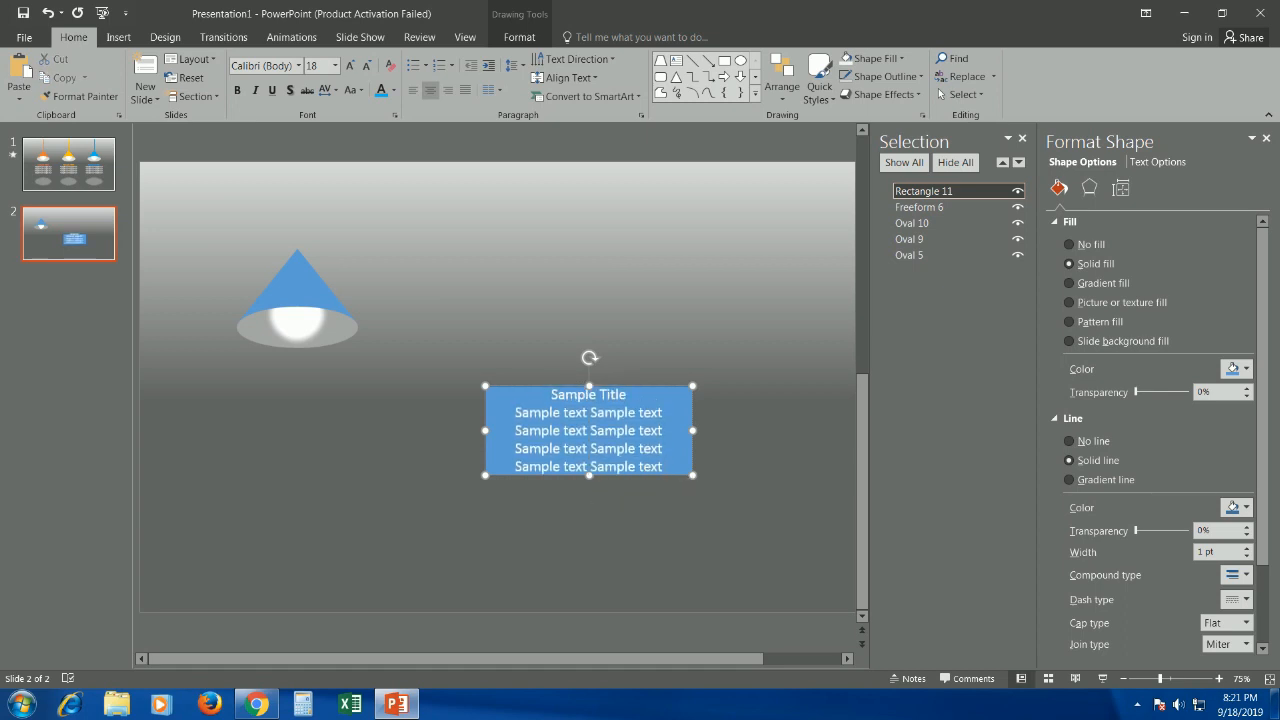
Reduce the font size of the four body text lines to 16.
key(shift+Up)
key(shift+Up)
key(shift+Up)
key(shift+Home)
key(ctrl+shift+comma)
Make the "Sample Title" line bold and color it orange.
key(Up)
key(shift+End)
key(ctrl+b)
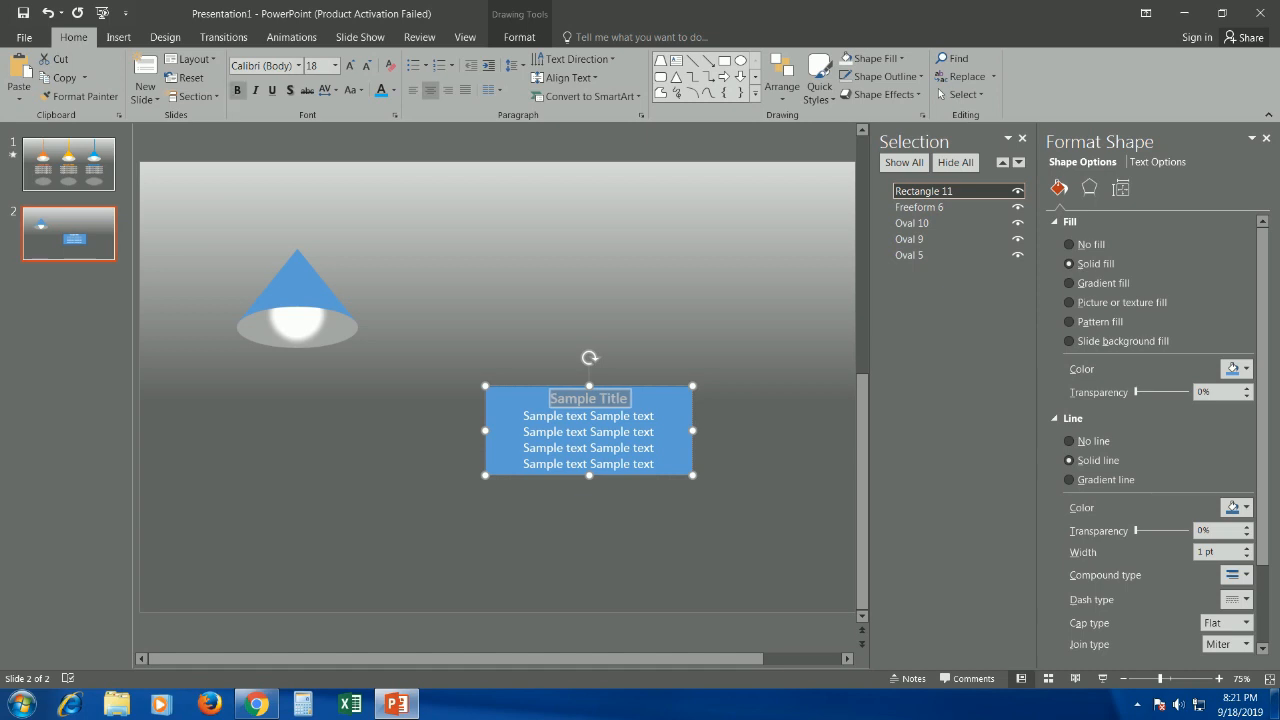
click(394, 90)
click(458, 128)
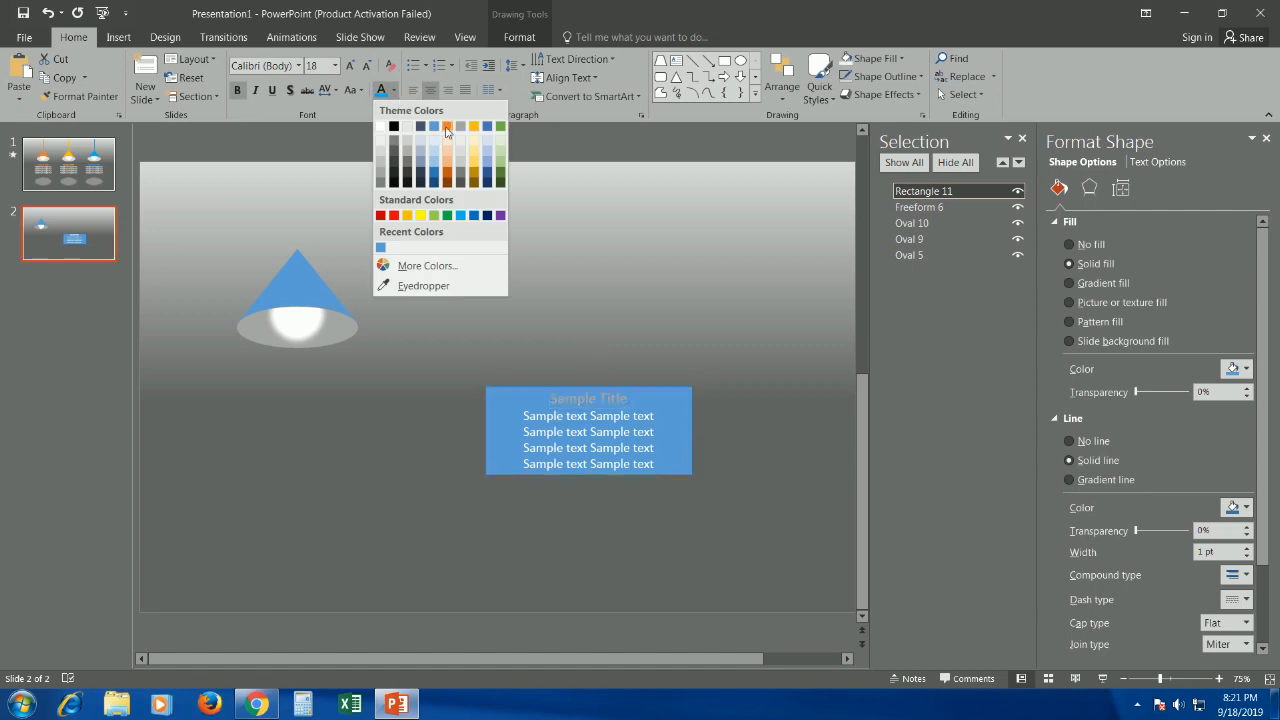
click(651, 415)
key(shift+Down)
key(shift+Down)
key(shift+Down)
key(shift+Down)
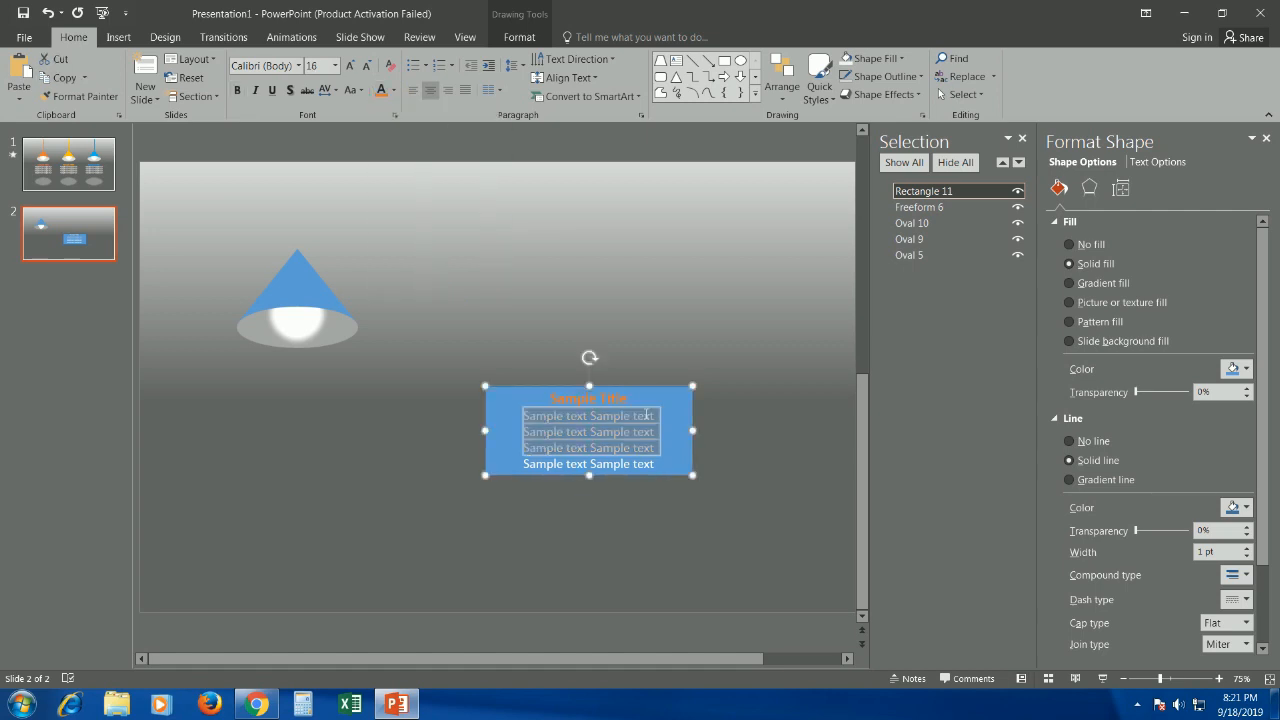
Remove the text rectangle's fill and outline, and place it centered below the lamp.
click(541, 40)
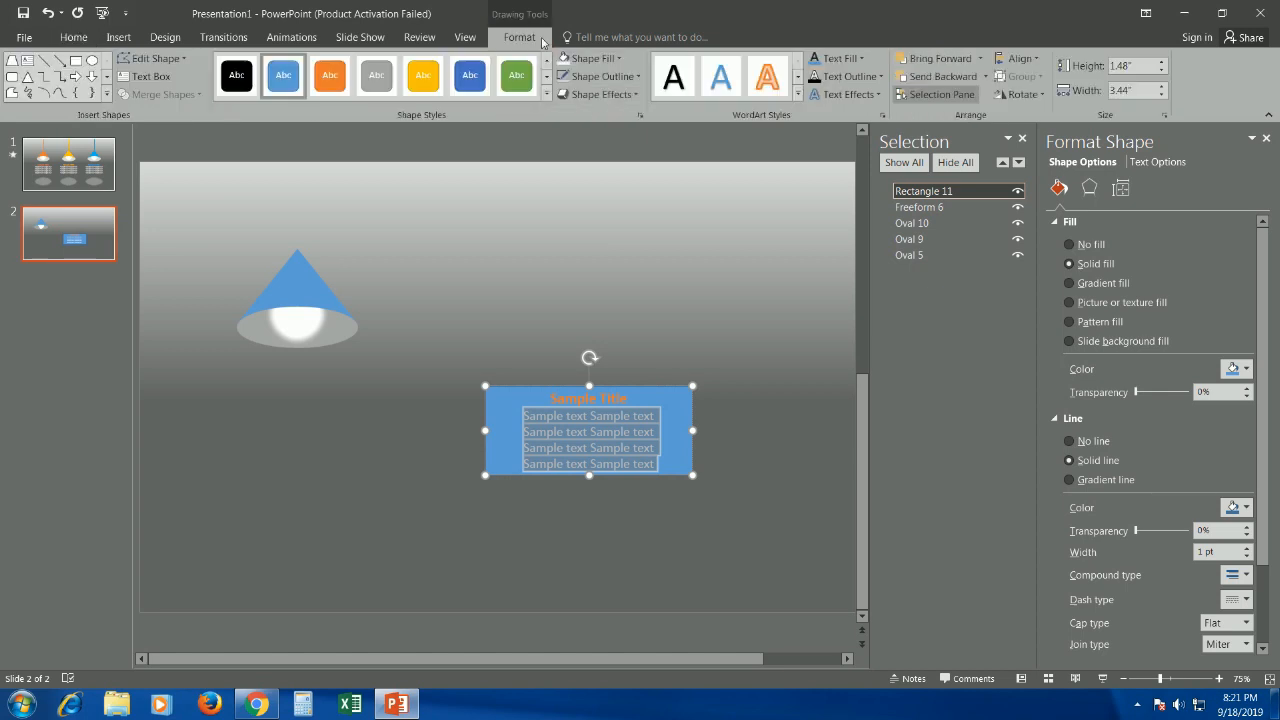
click(593, 58)
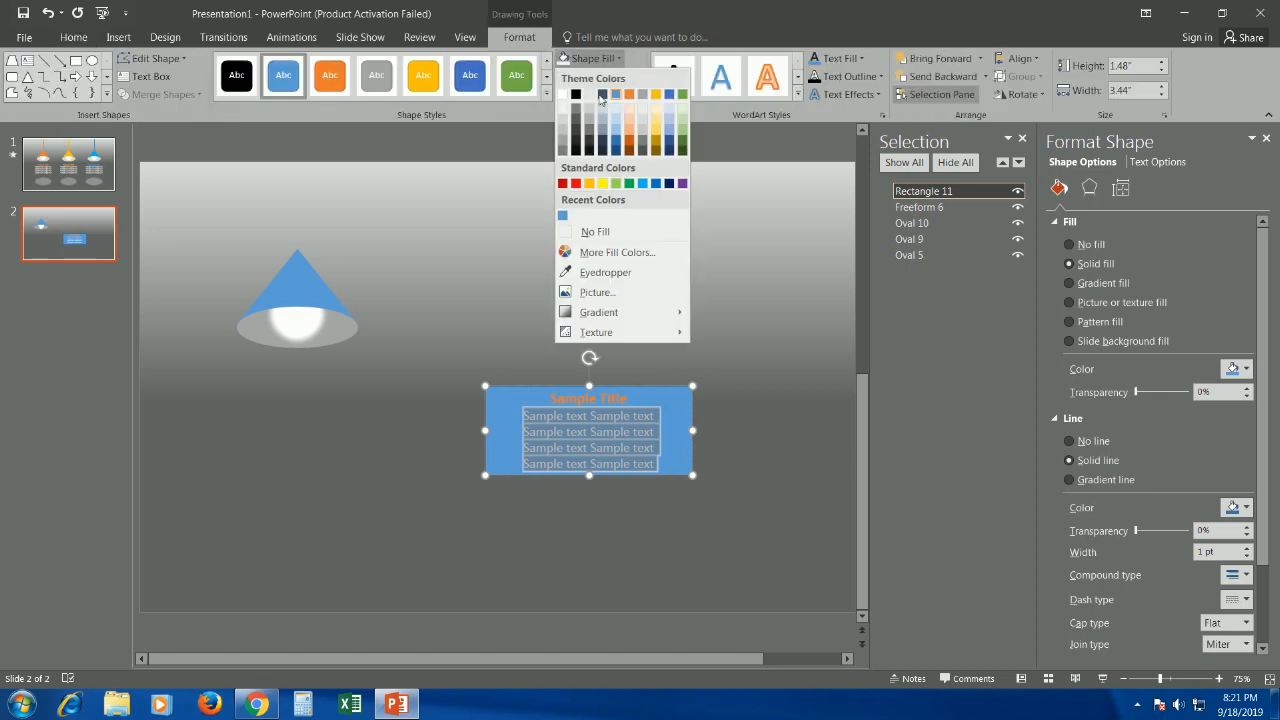
click(598, 232)
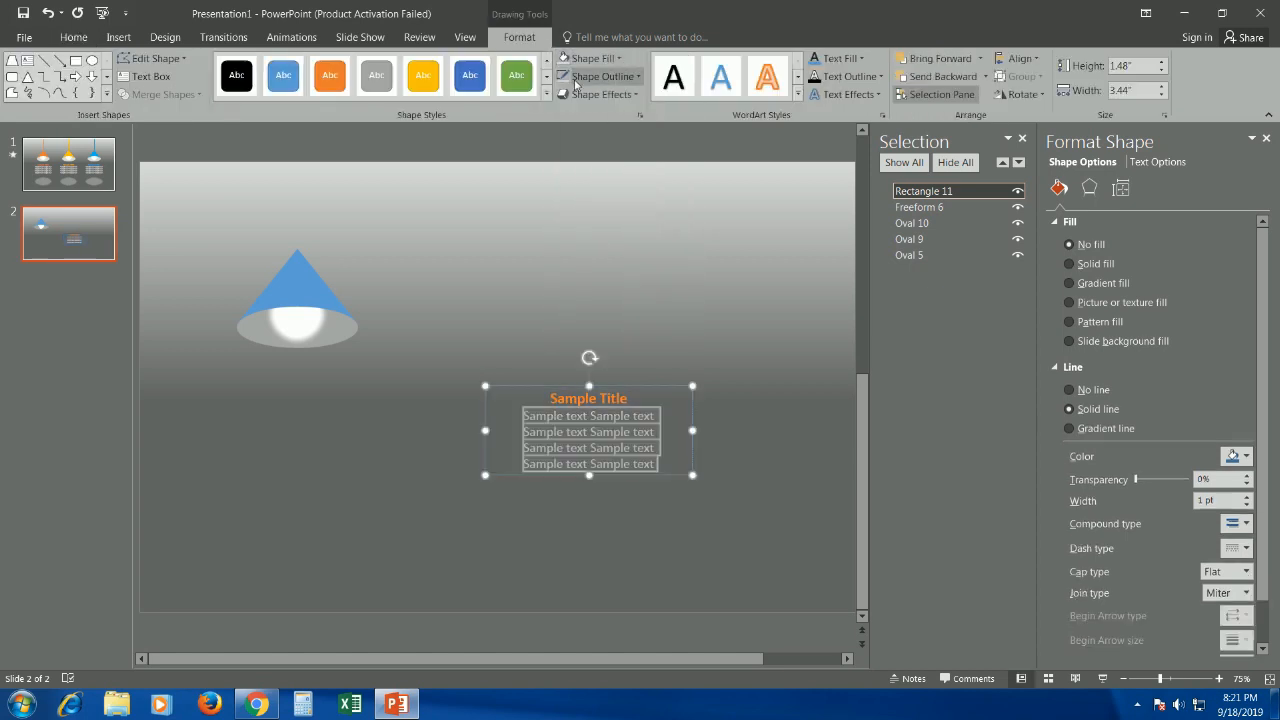
click(634, 77)
click(605, 251)
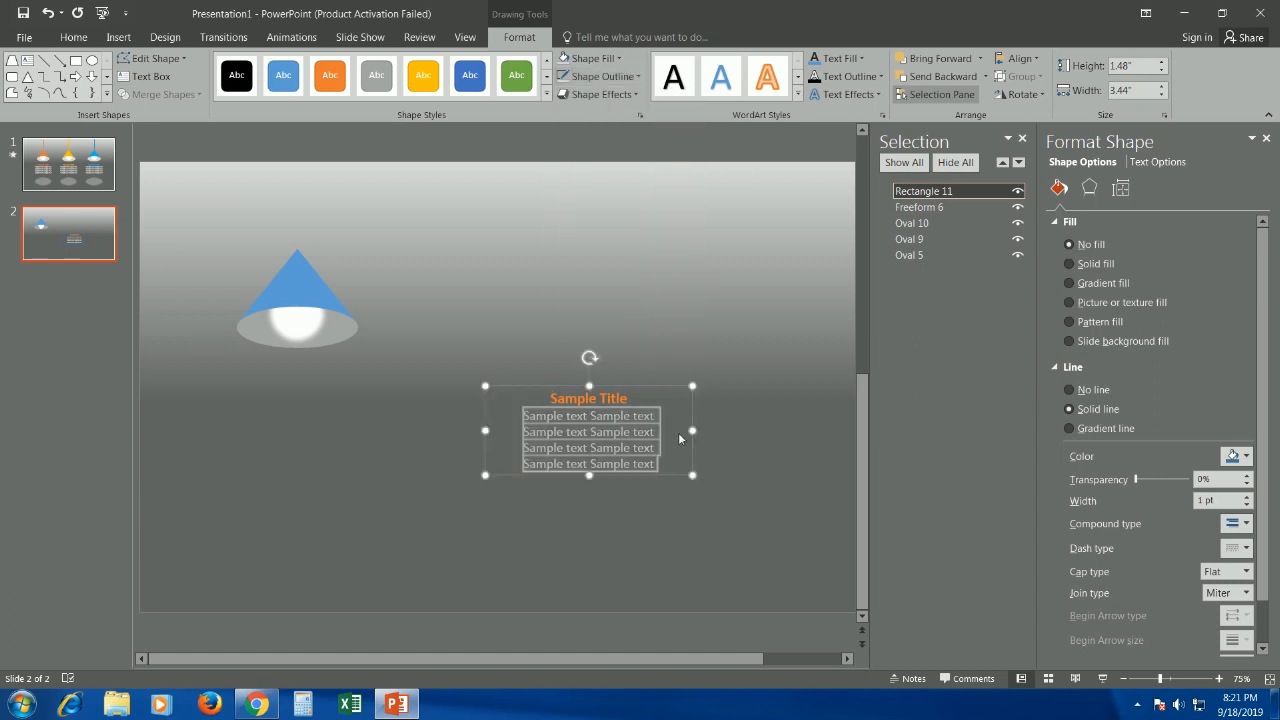
drag(654, 478, 380, 472)
click(547, 460)
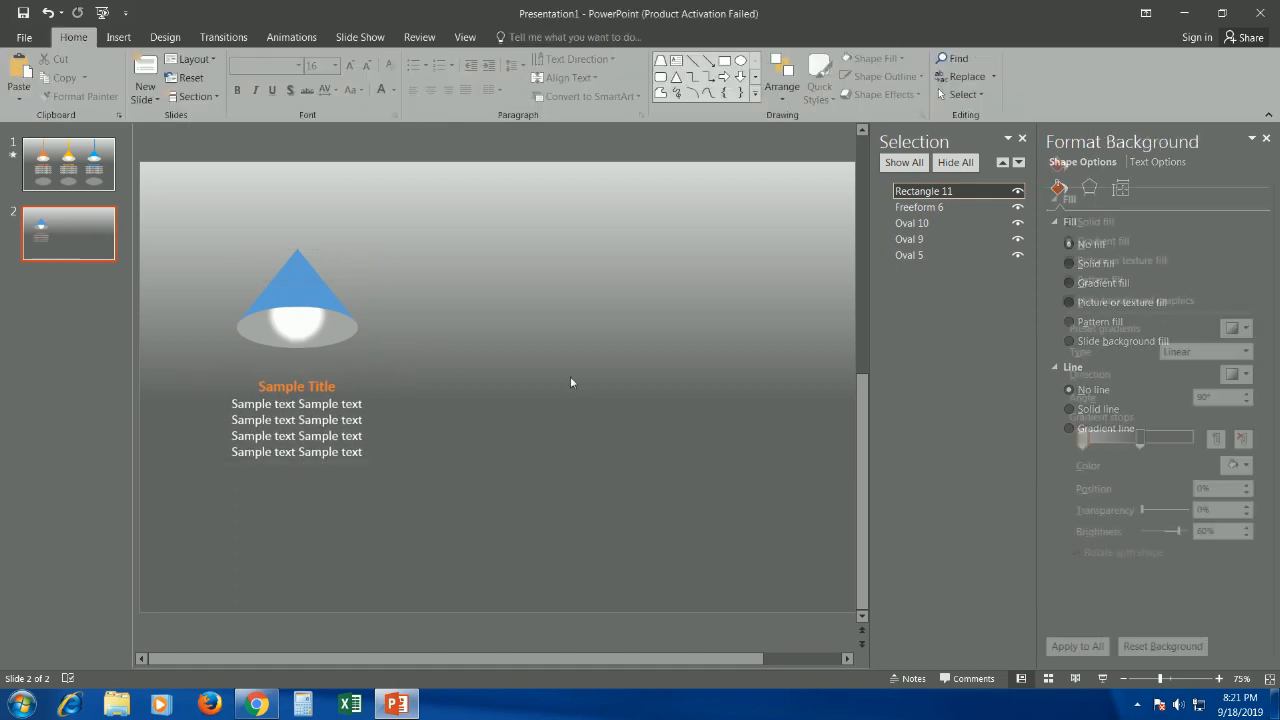
Draw a flat oval about 1.7" wide by 0.84" high beside the text block, filled white with no outline.
click(740, 60)
mouse_move(541, 390)
mouse_down()
mouse_move(654, 451)
mouse_move(643, 441)
mouse_up()
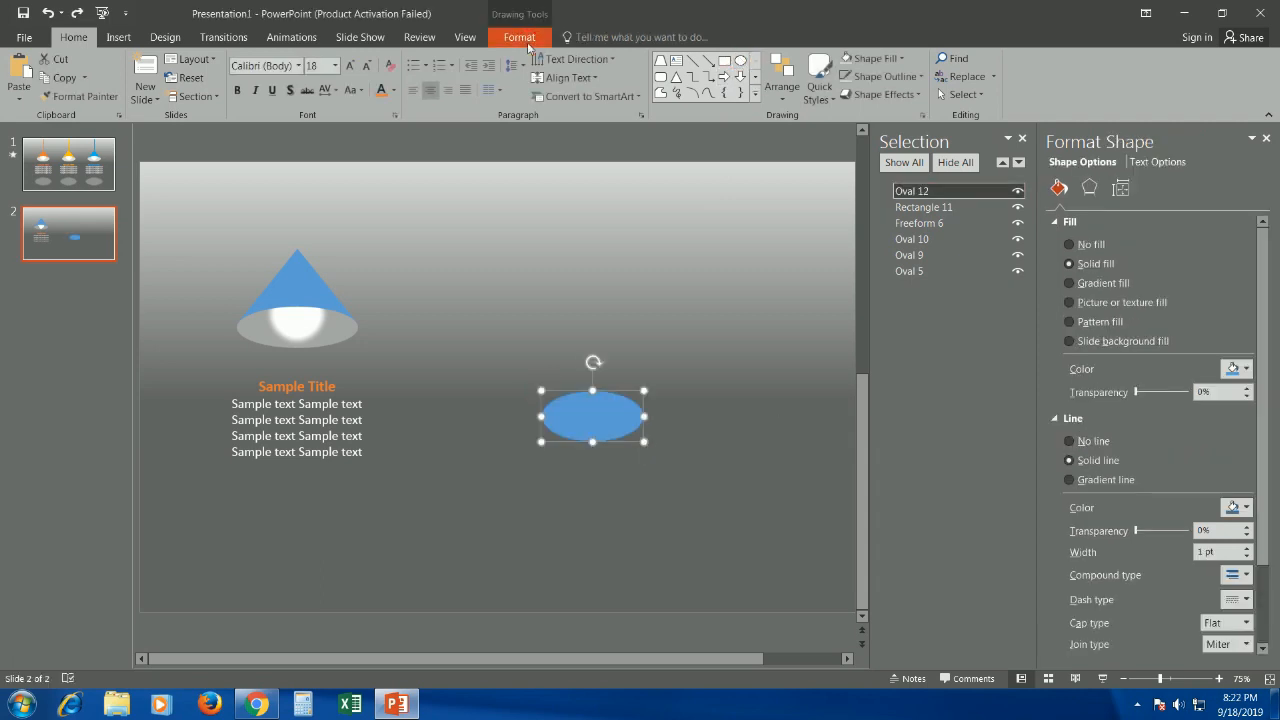
click(528, 42)
click(636, 77)
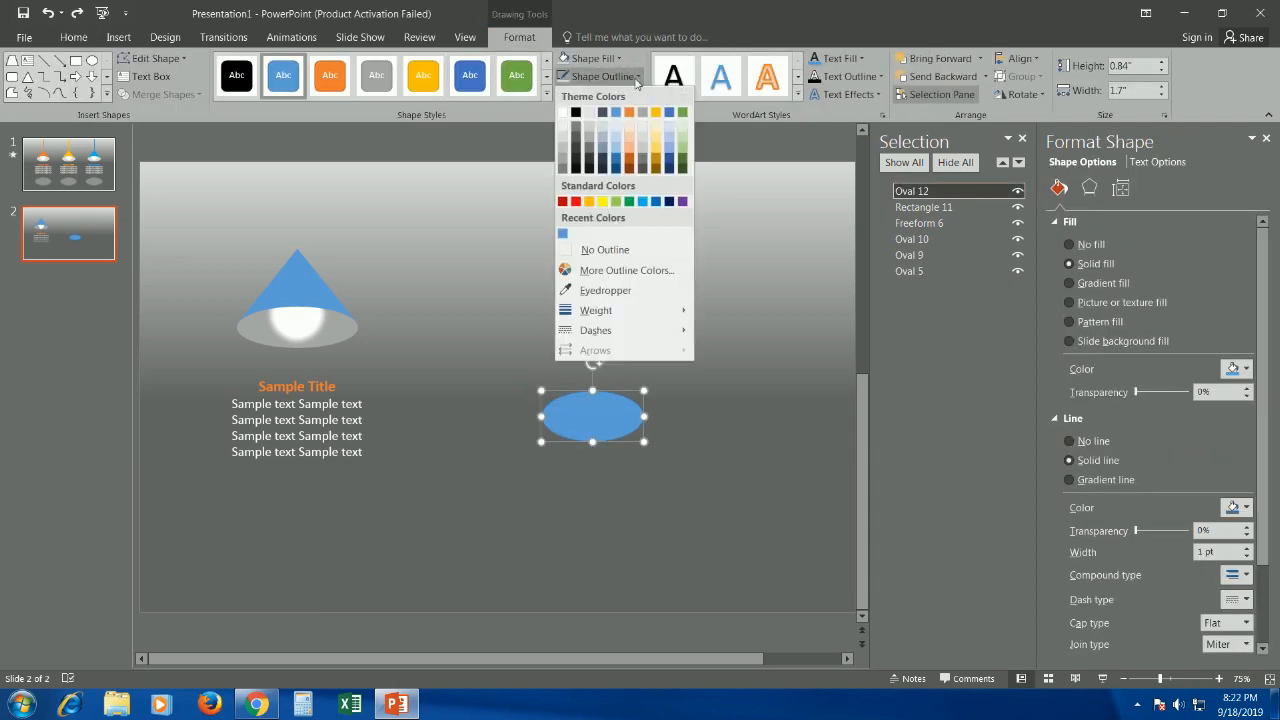
click(590, 249)
click(588, 60)
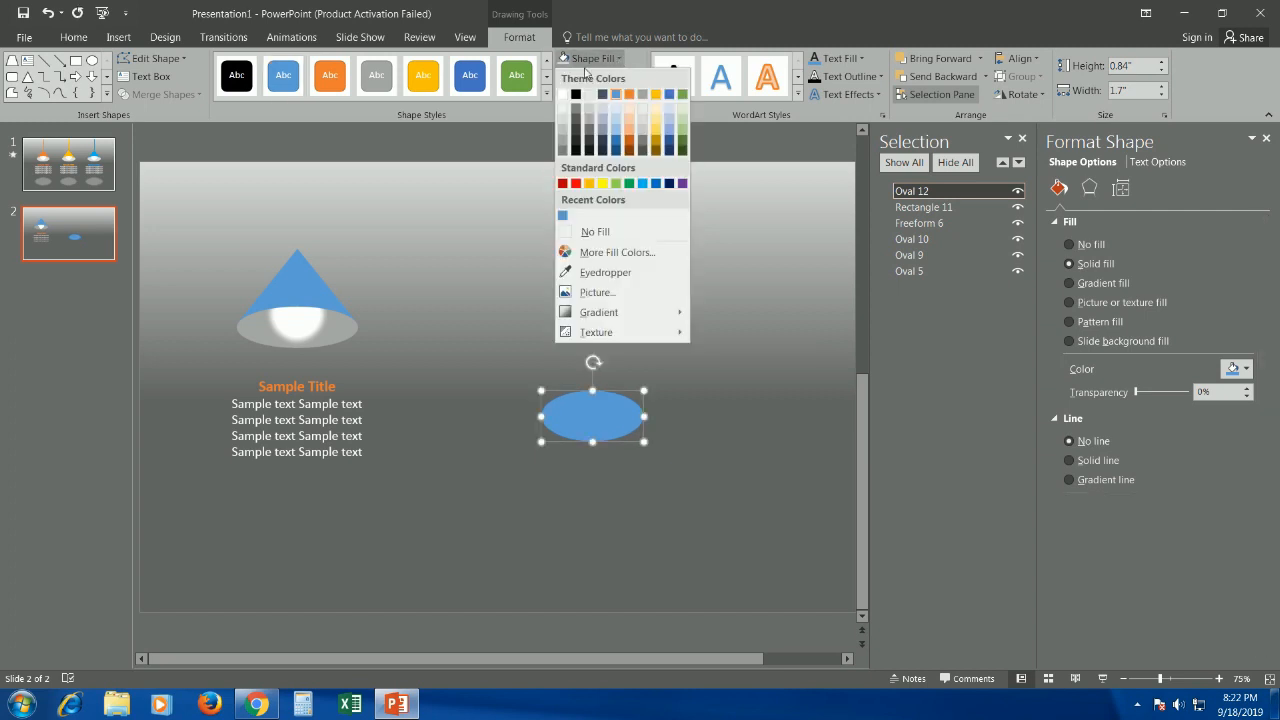
click(562, 94)
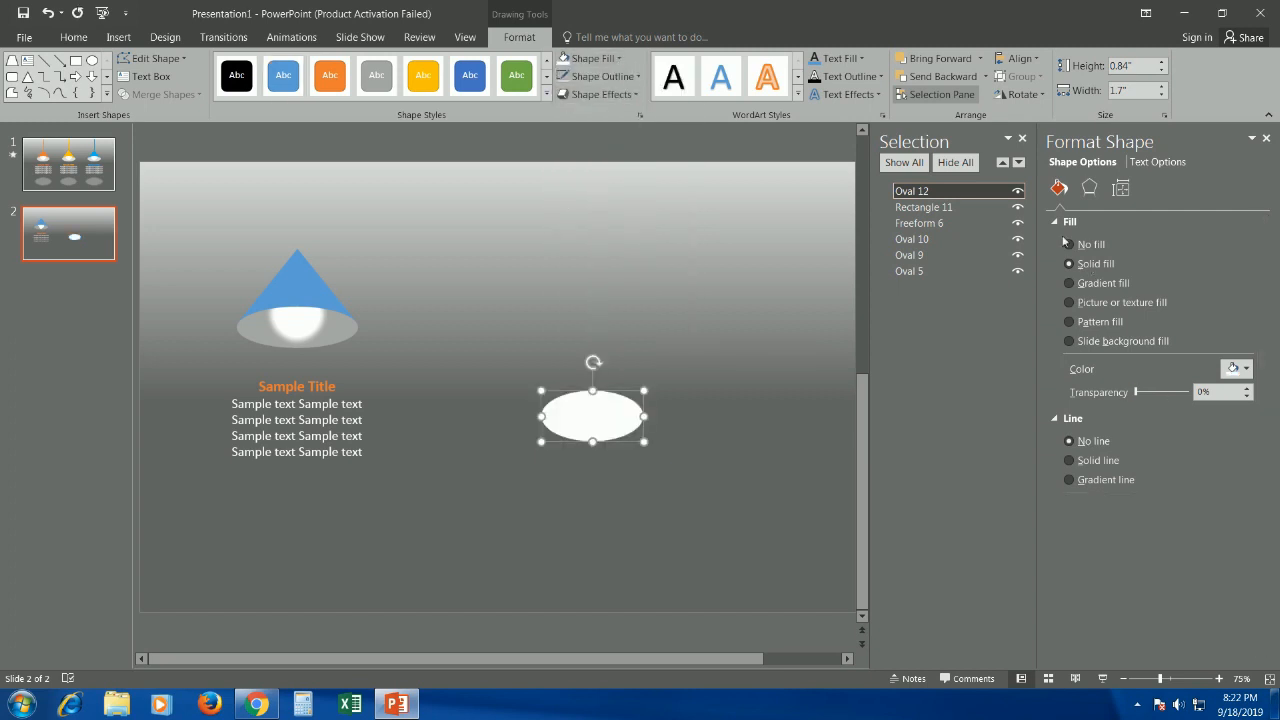
Close the list of slide objects and set the white oval's fill transparency to 50%.
click(1022, 138)
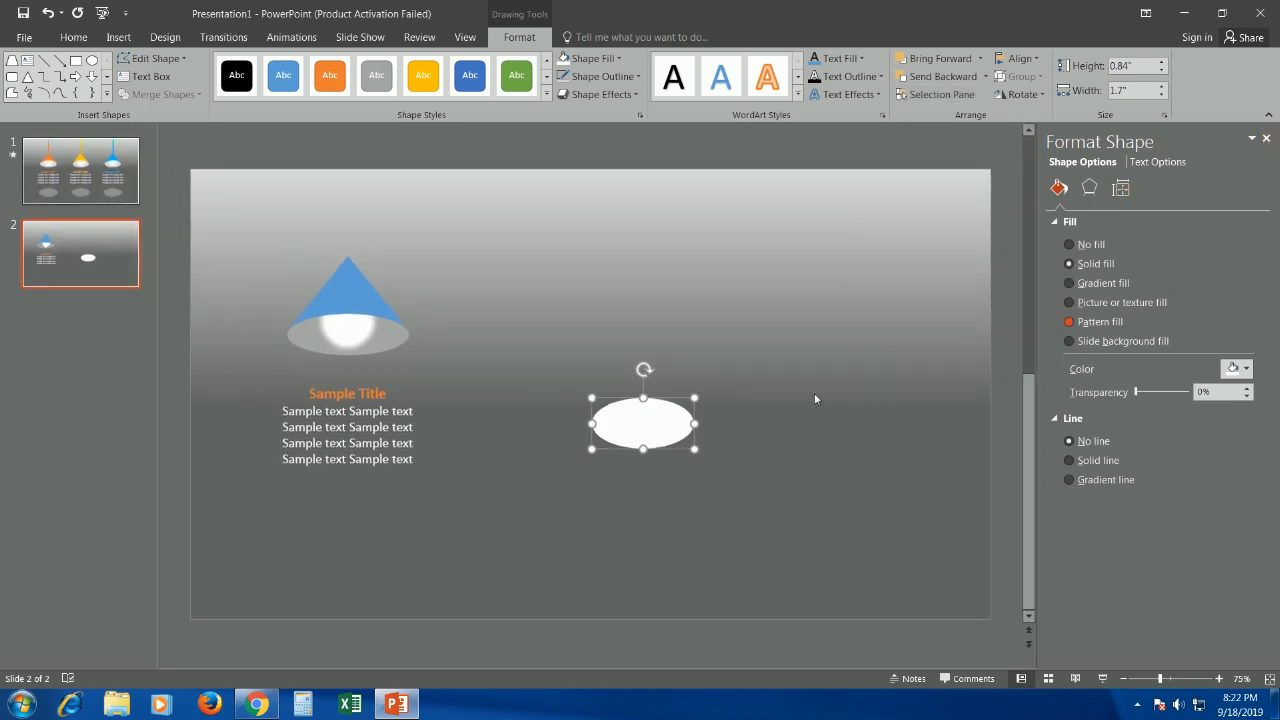
drag(1142, 397, 1156, 392)
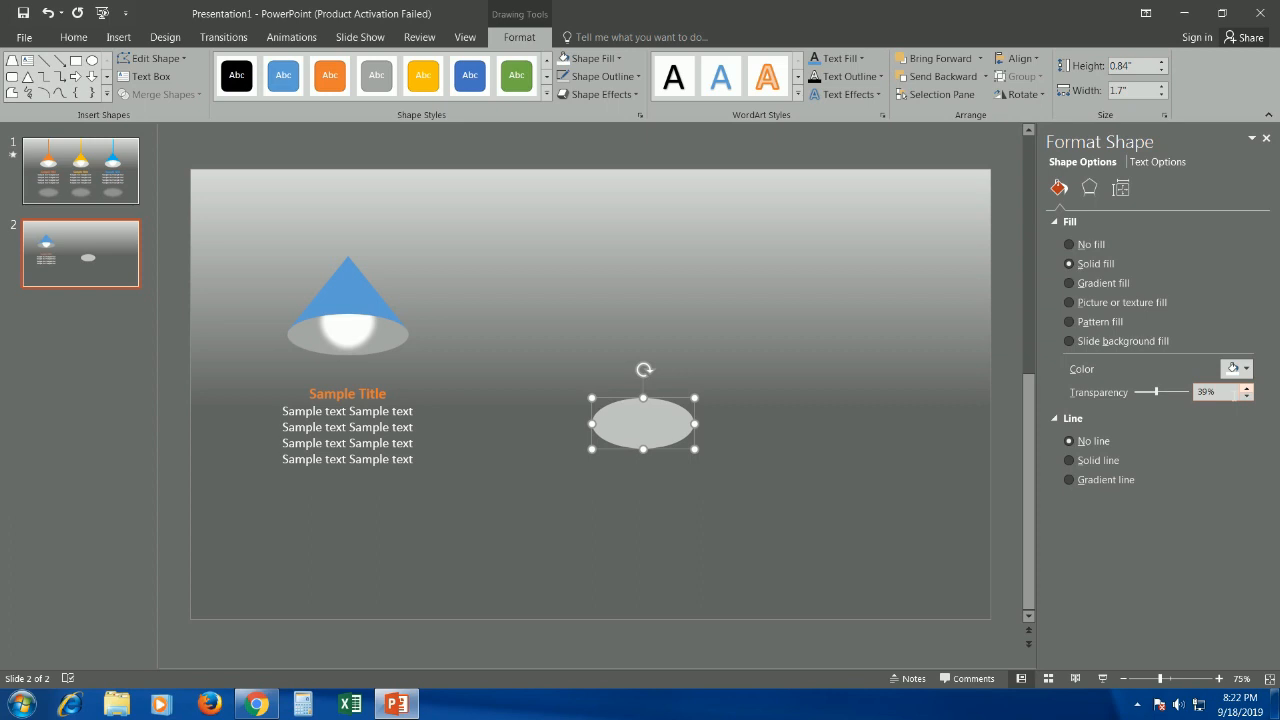
text(60)
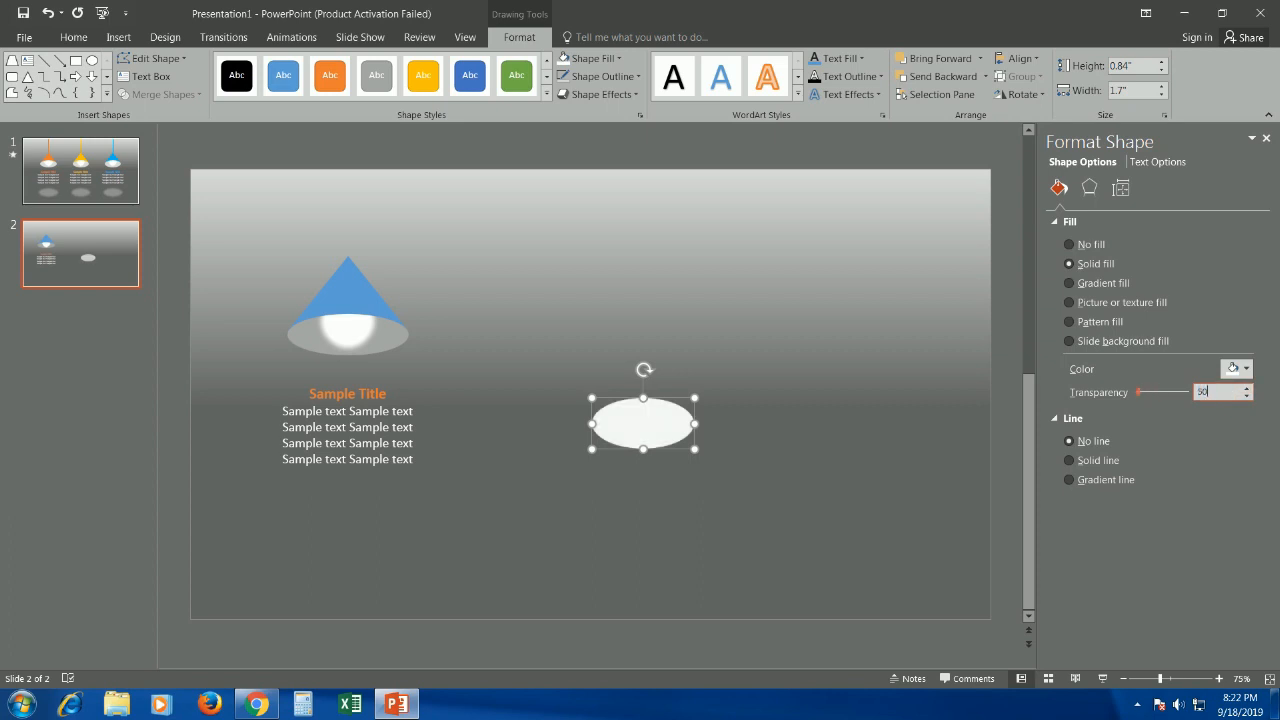
Give the white oval 4 pt soft edges and center it below the text block.
click(1091, 189)
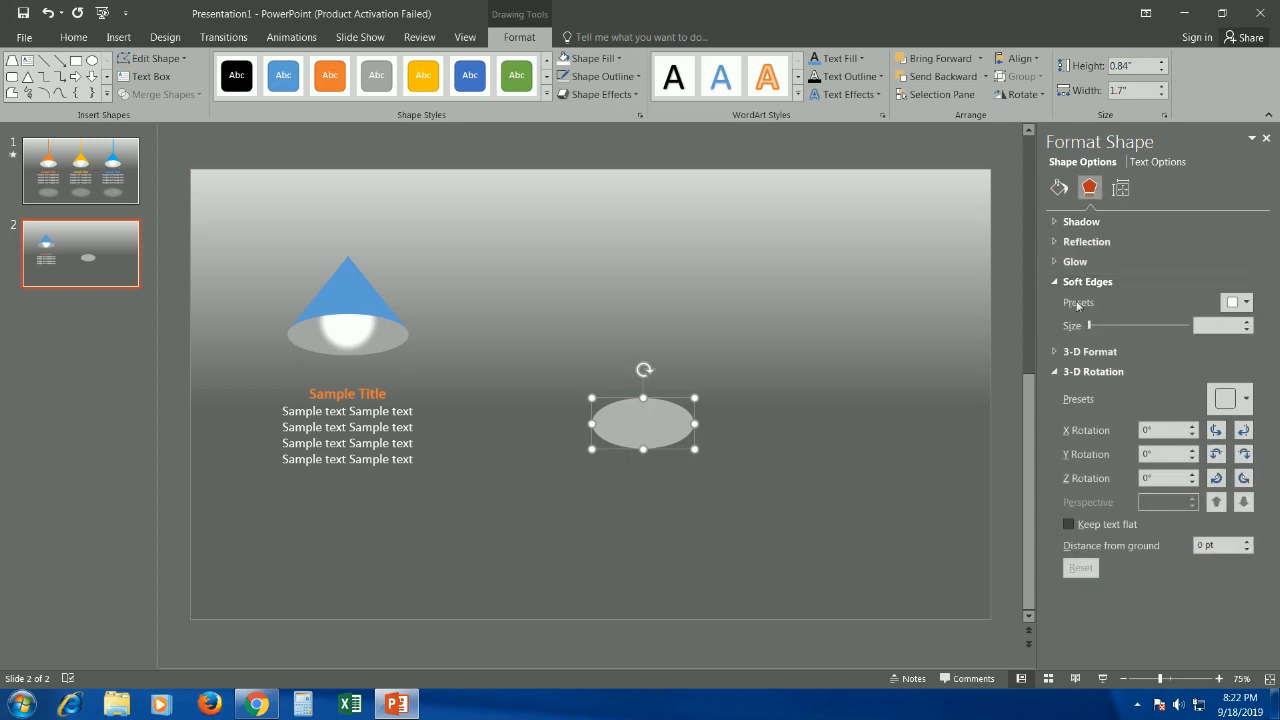
click(1247, 325)
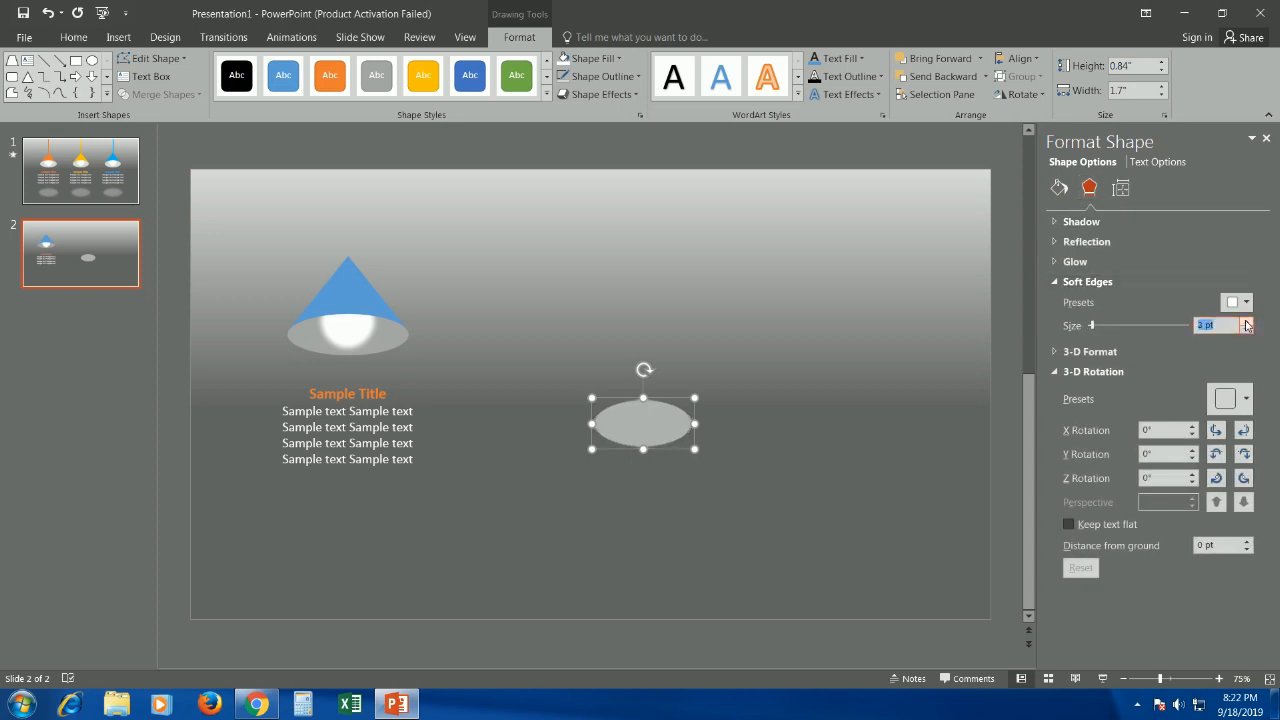
click(1246, 322)
drag(663, 434, 363, 538)
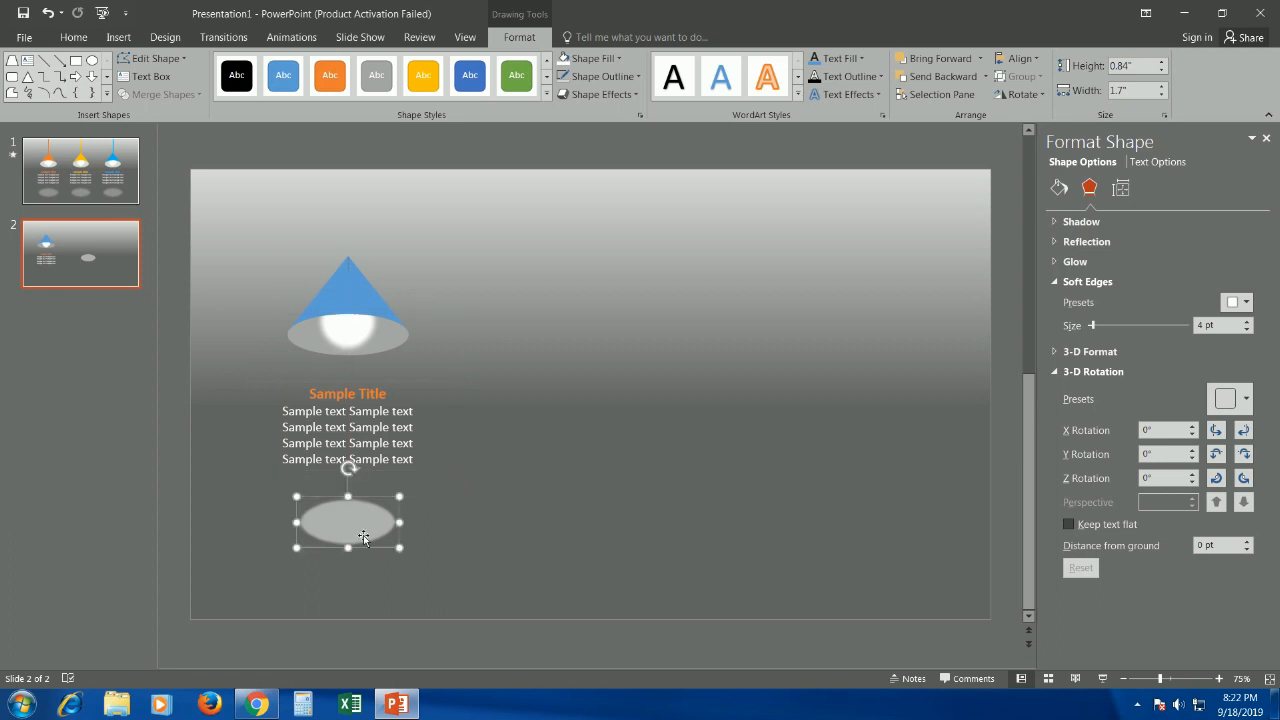
click(1266, 138)
click(479, 347)
shift+click(489, 427)
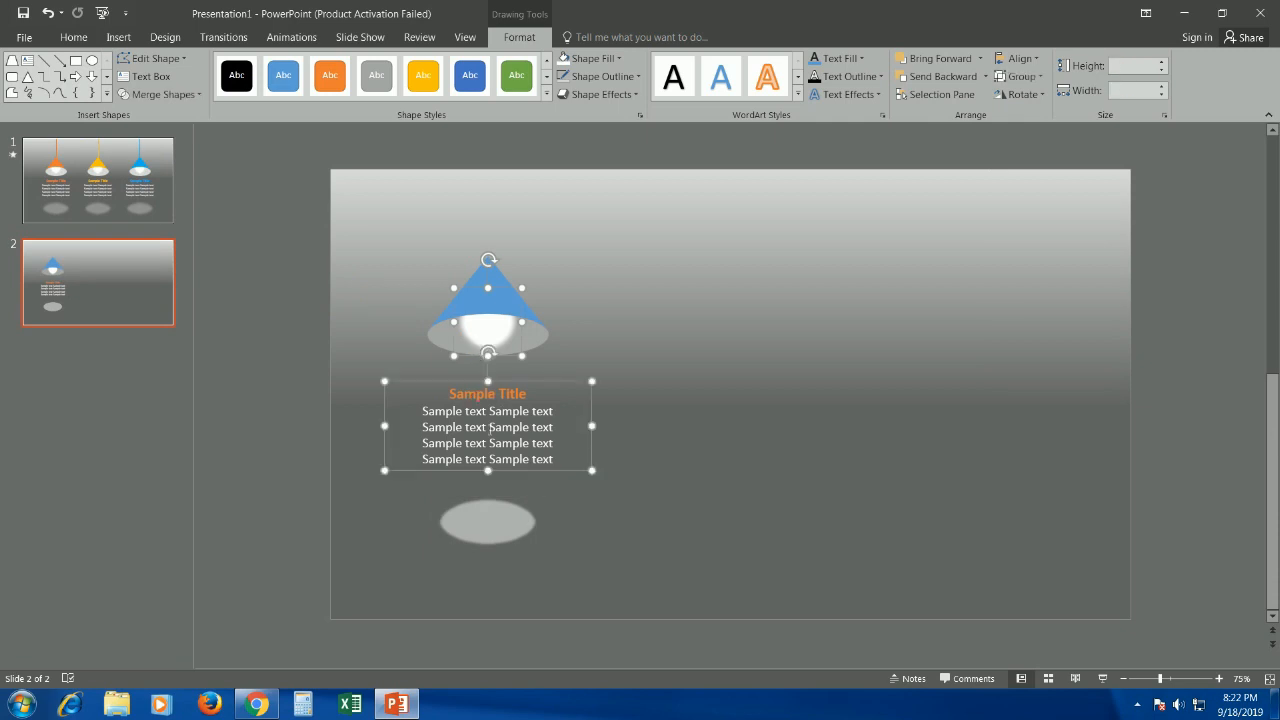
click(764, 494)
Draw a vertical cord about 1.45" long from the lampshade's tip to the slide's top edge, colored orange with 2¼ pt weight.
click(697, 64)
drag(488, 256, 503, 170)
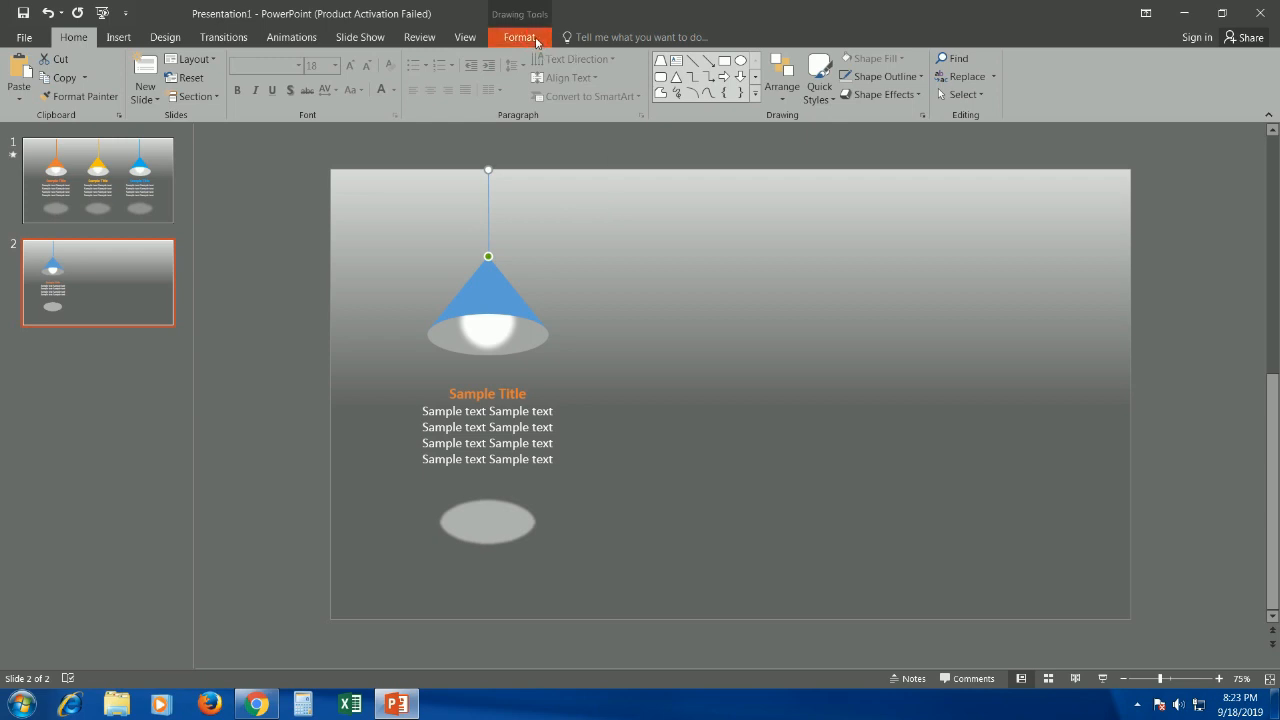
click(537, 40)
click(638, 77)
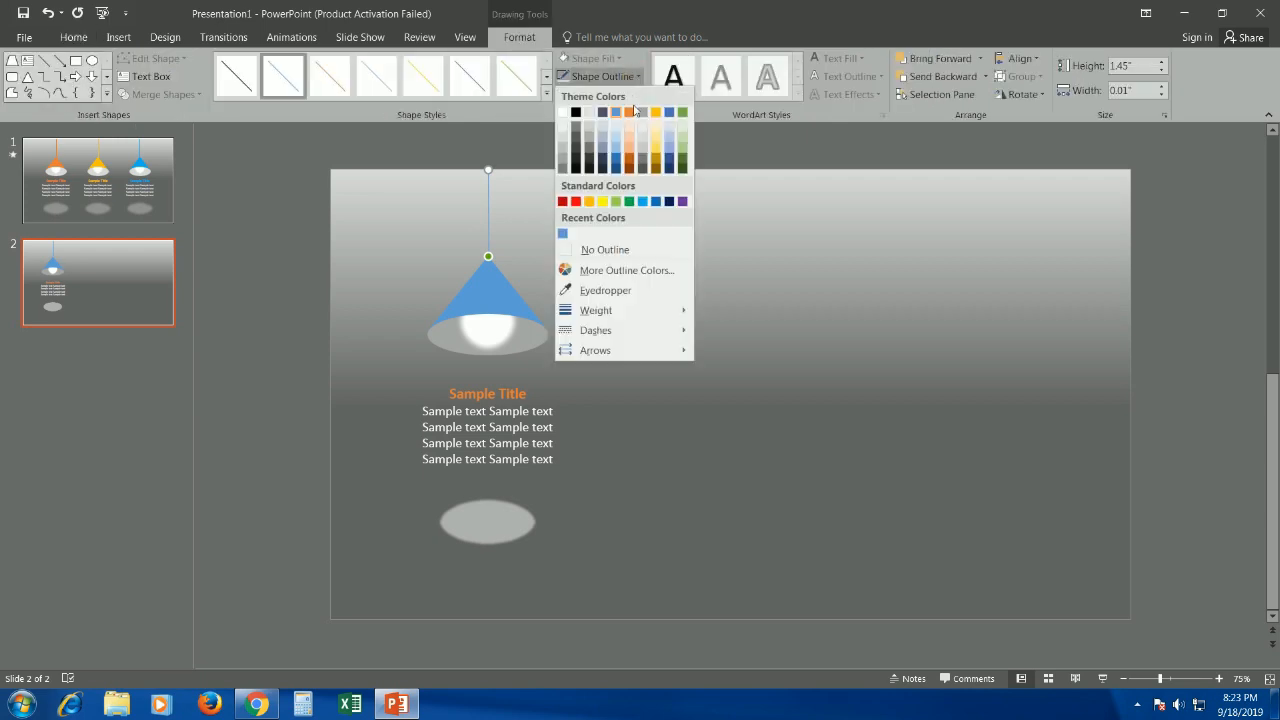
click(630, 113)
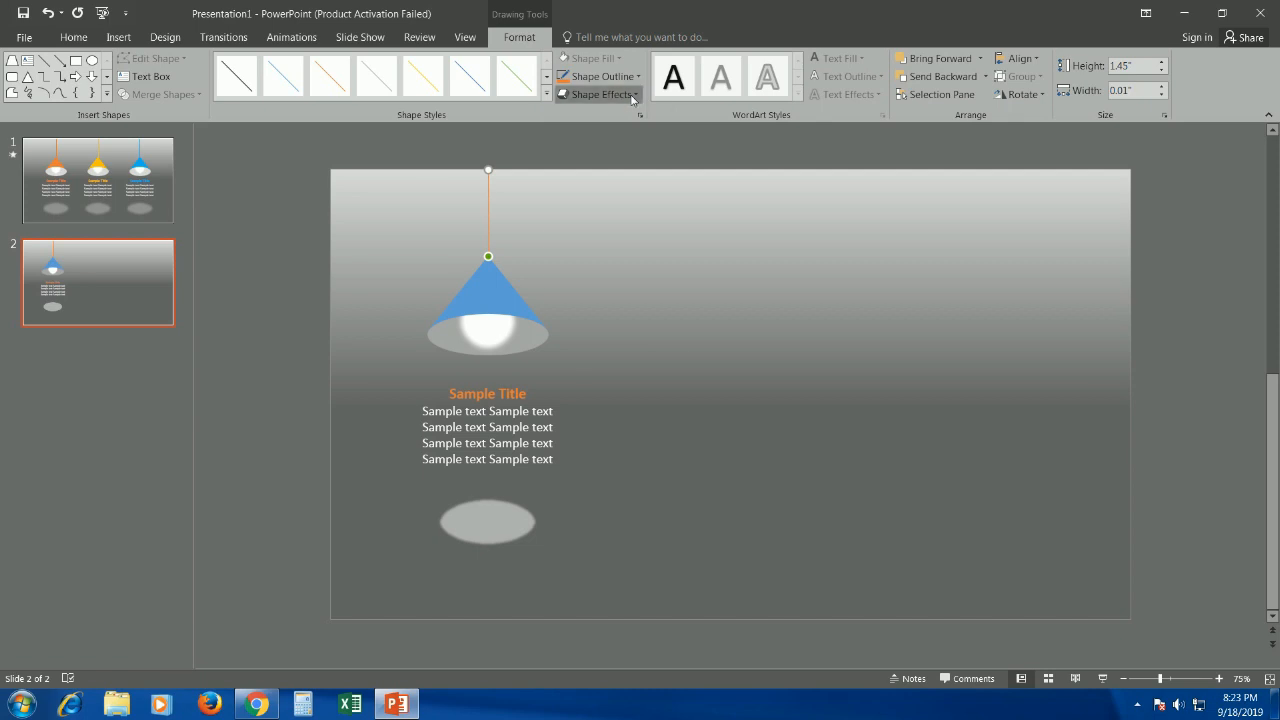
click(634, 96)
click(633, 80)
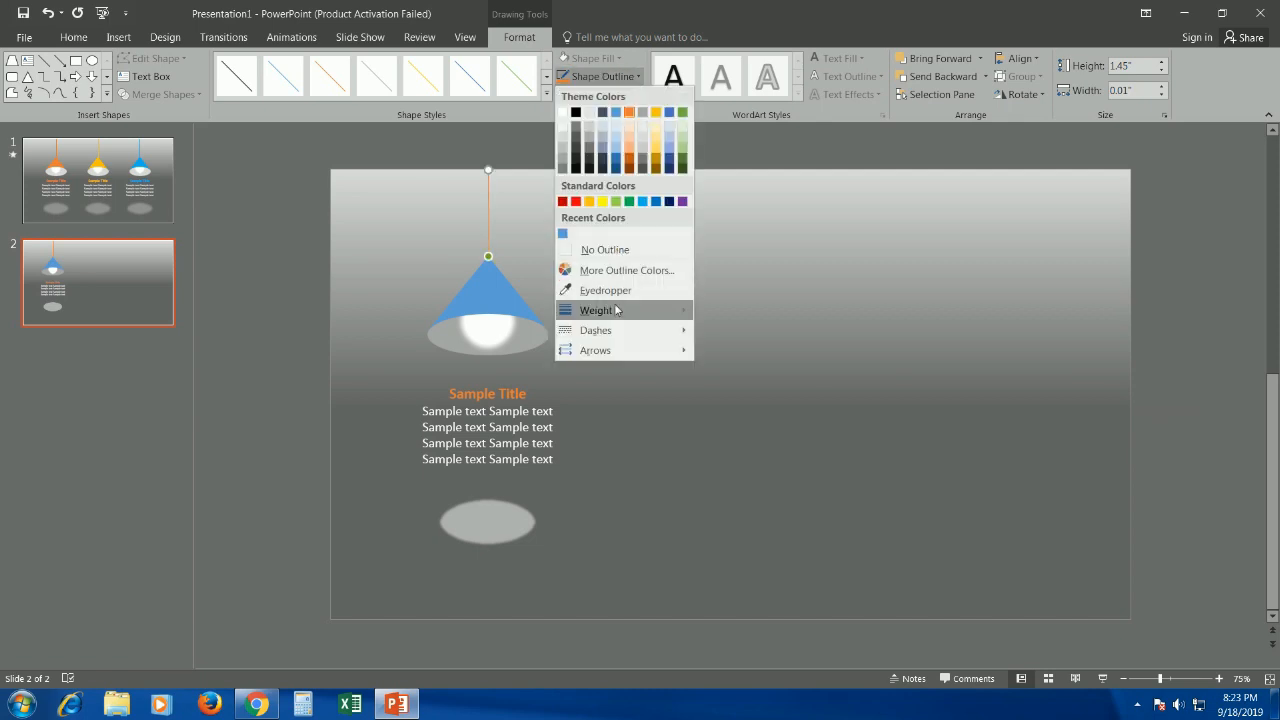
mouse_move(619, 312)
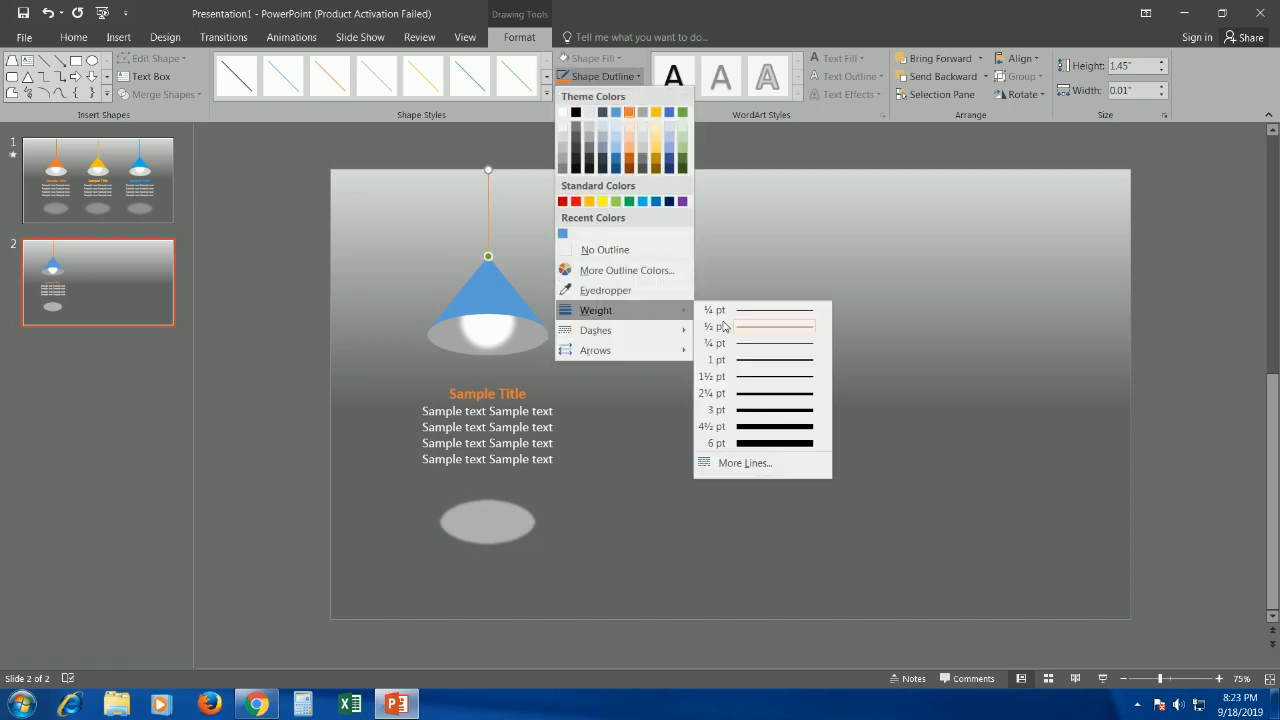
click(744, 397)
Fill the blue lampshade with orange.
scroll(497, 222, up, 3)
click(416, 300)
click(619, 60)
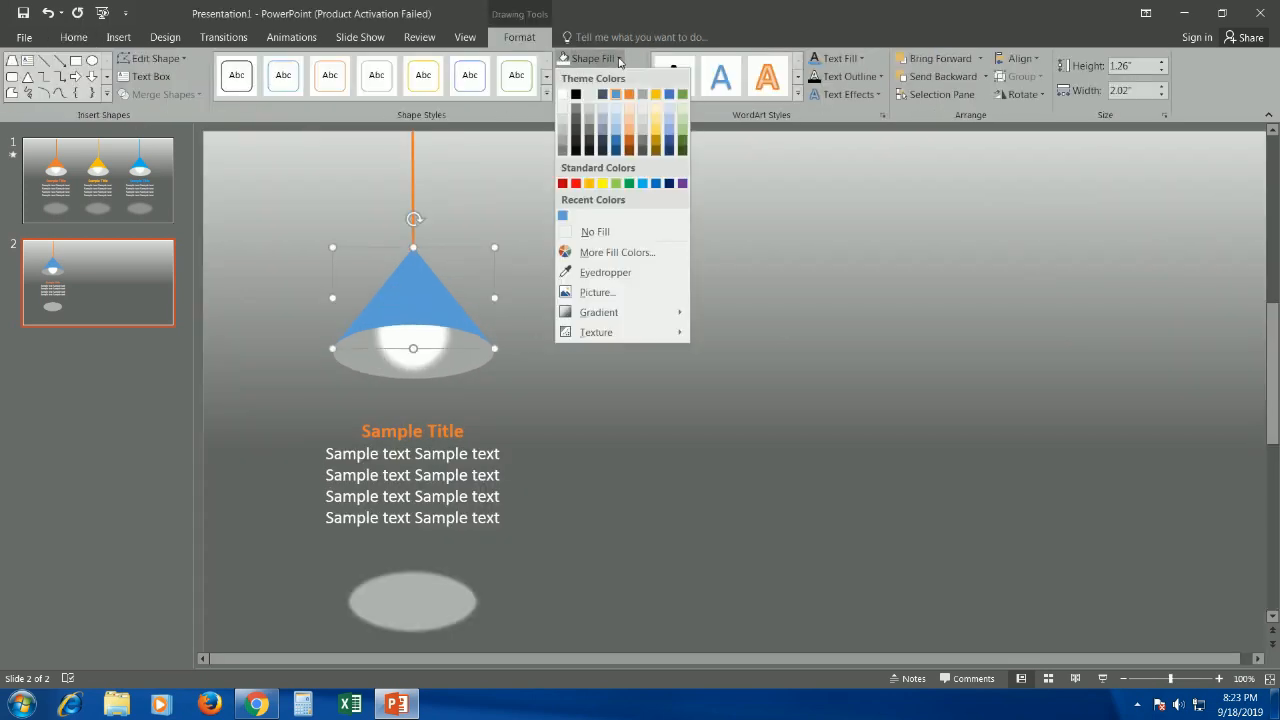
click(629, 94)
click(669, 337)
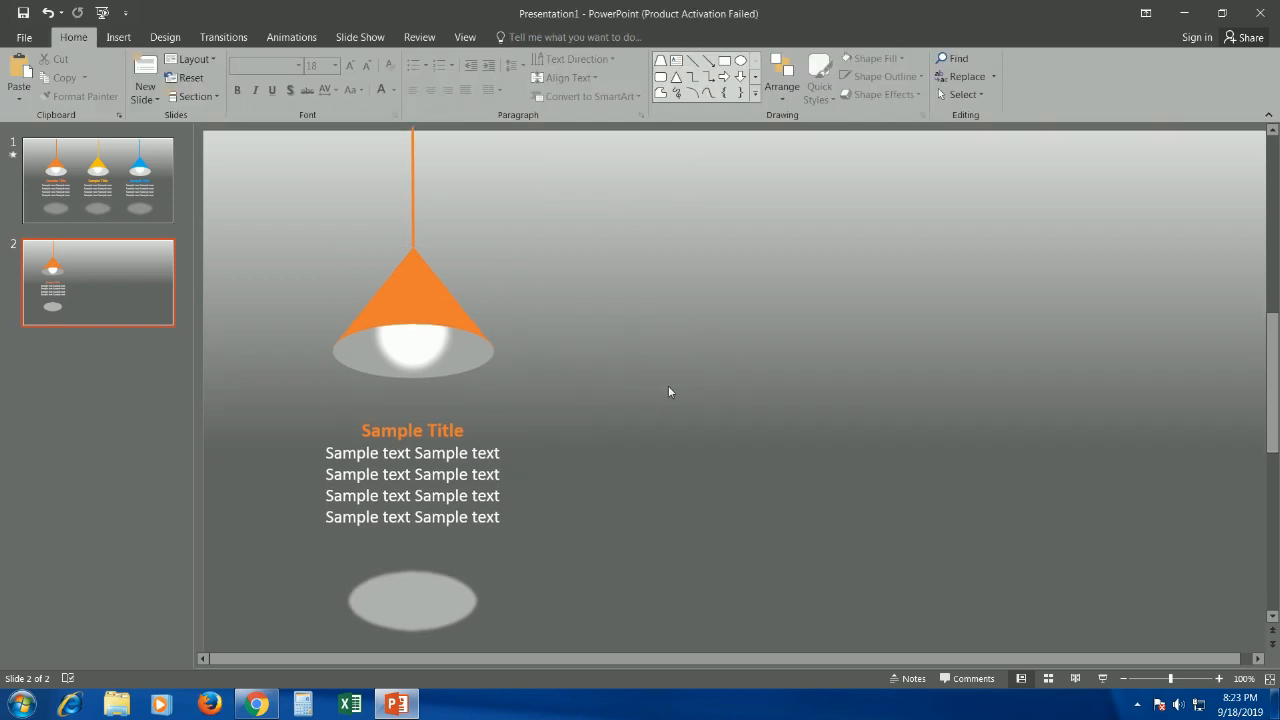
Apply the Fade animation to the bulb glow, the text block and the light oval below it together.
scroll(668, 387, down, 1)
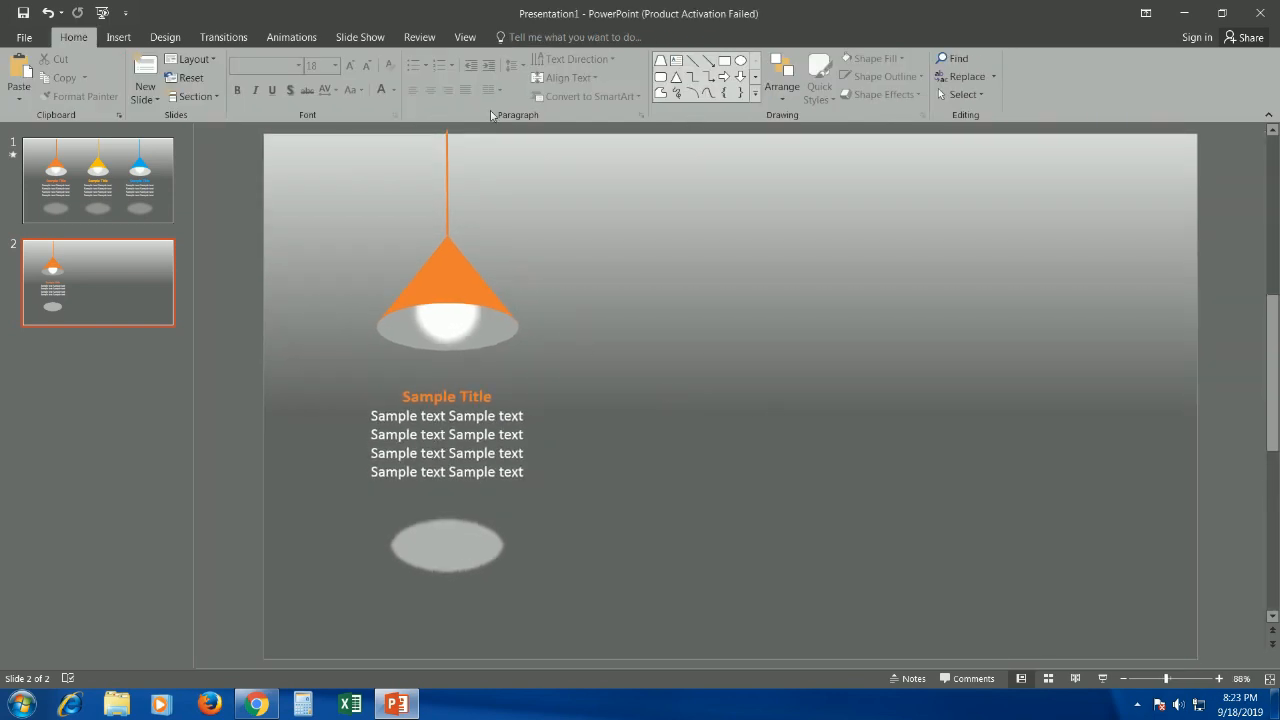
click(447, 342)
shift+click(467, 434)
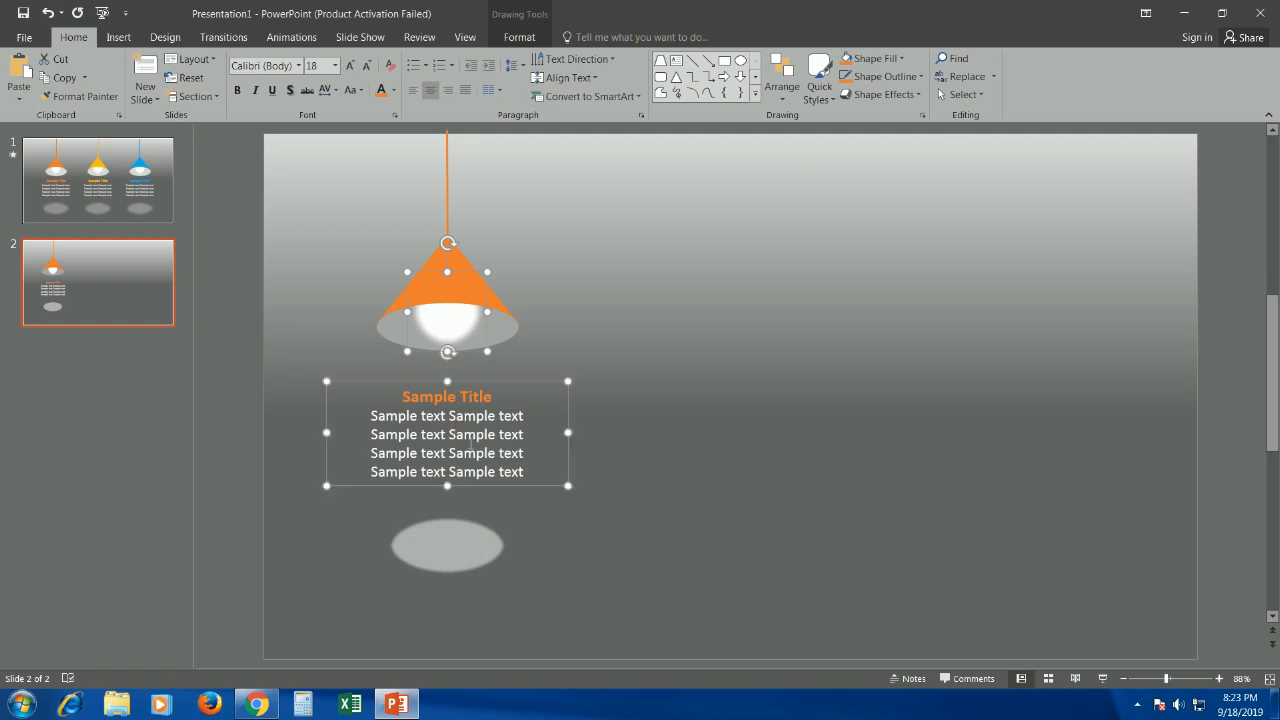
shift+click(442, 527)
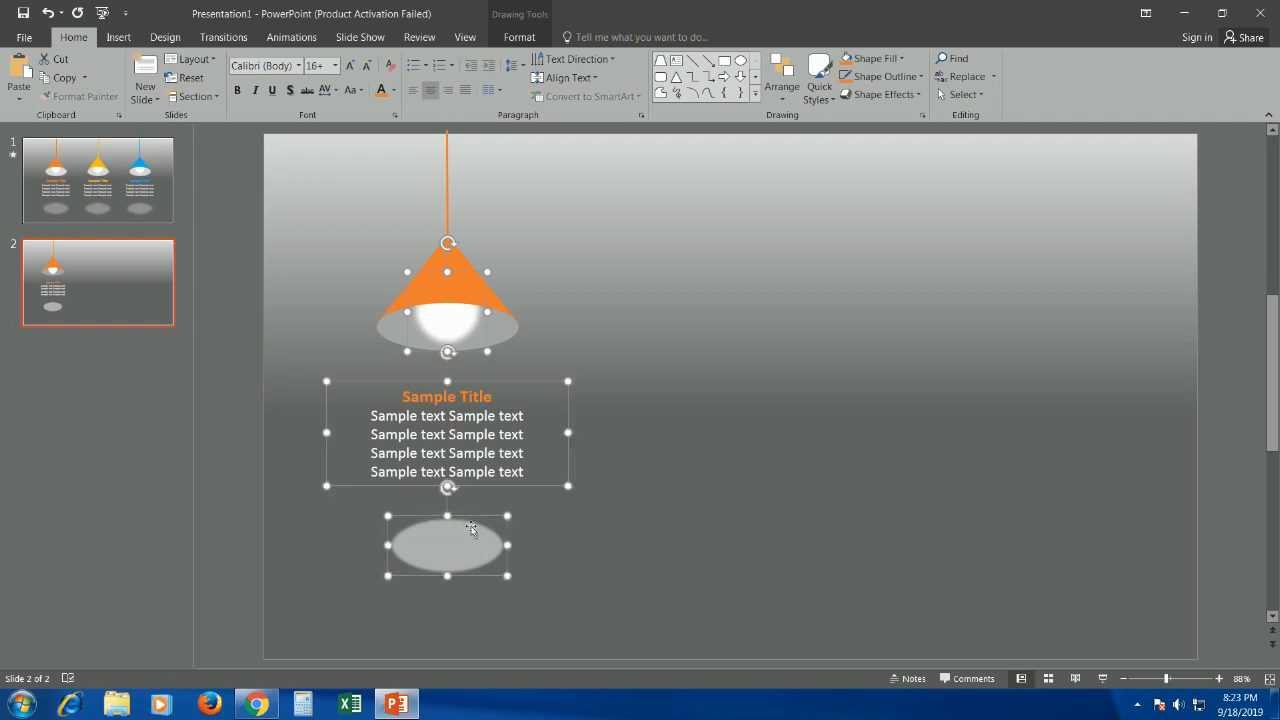
click(293, 39)
click(220, 77)
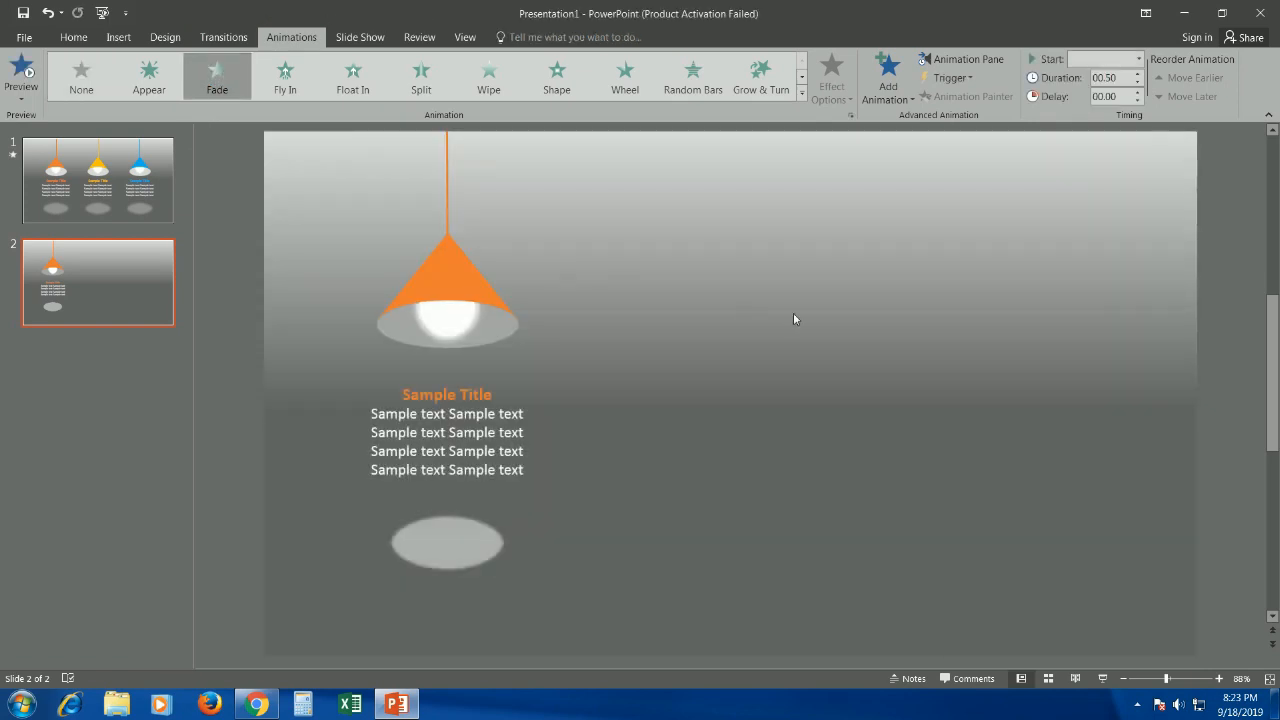
Open the Animation Pane and set the lower light oval's Fade to start after the previous animation.
click(978, 60)
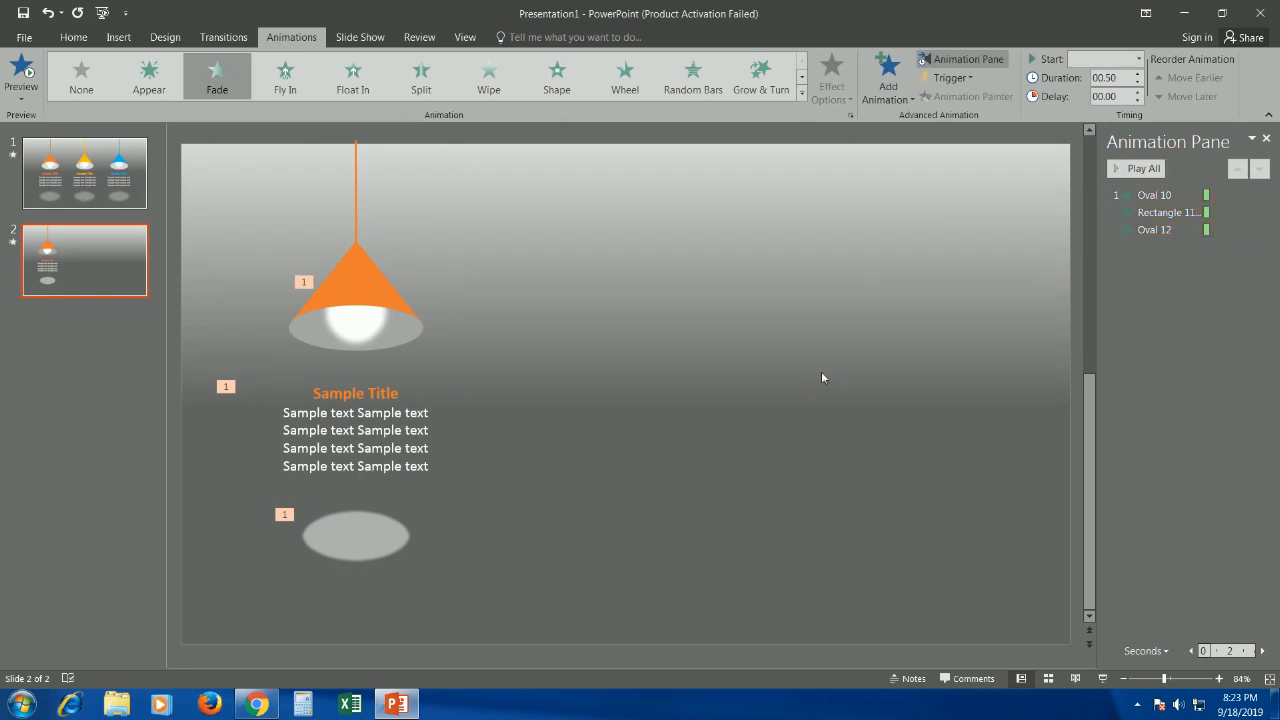
click(822, 377)
click(1156, 200)
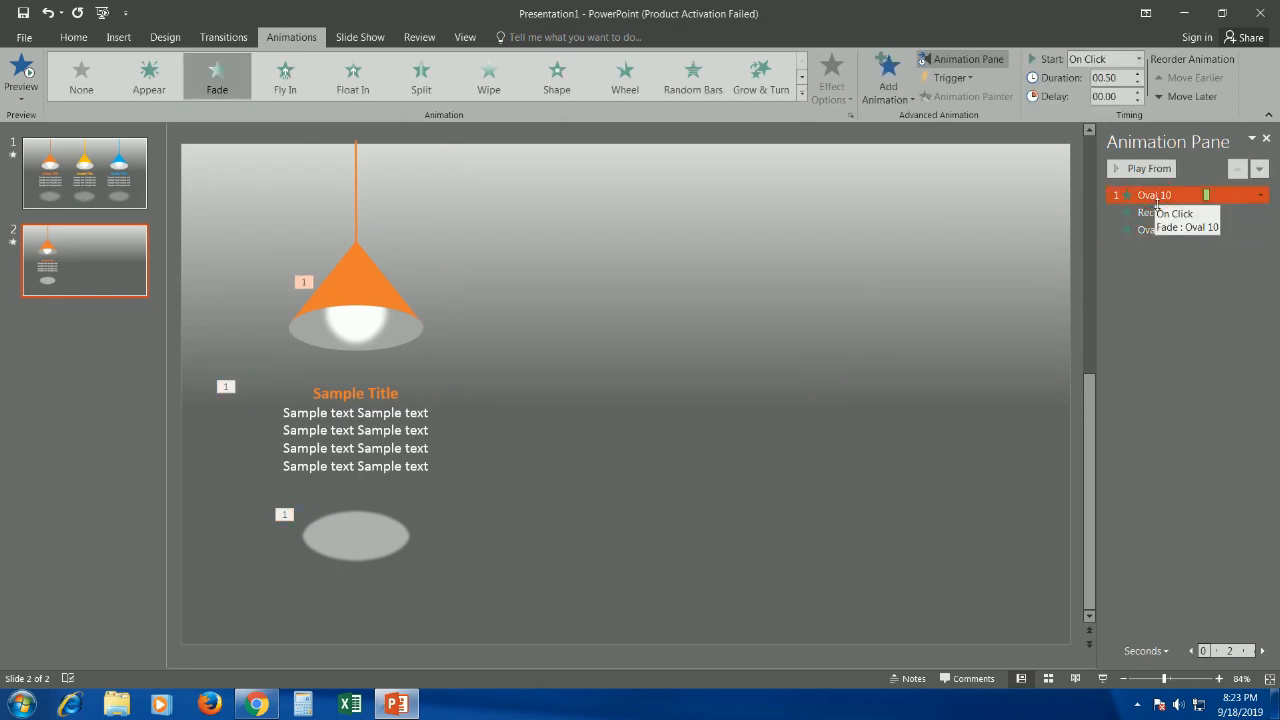
click(1166, 212)
click(1261, 213)
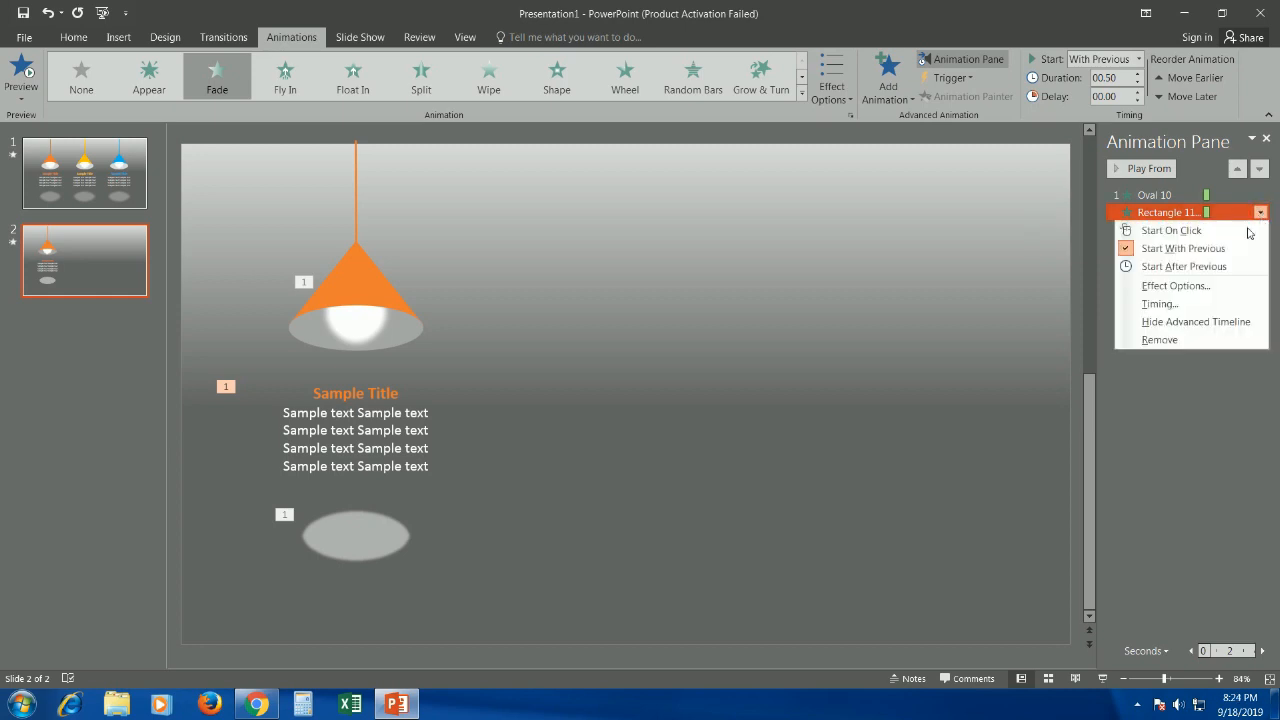
click(1167, 304)
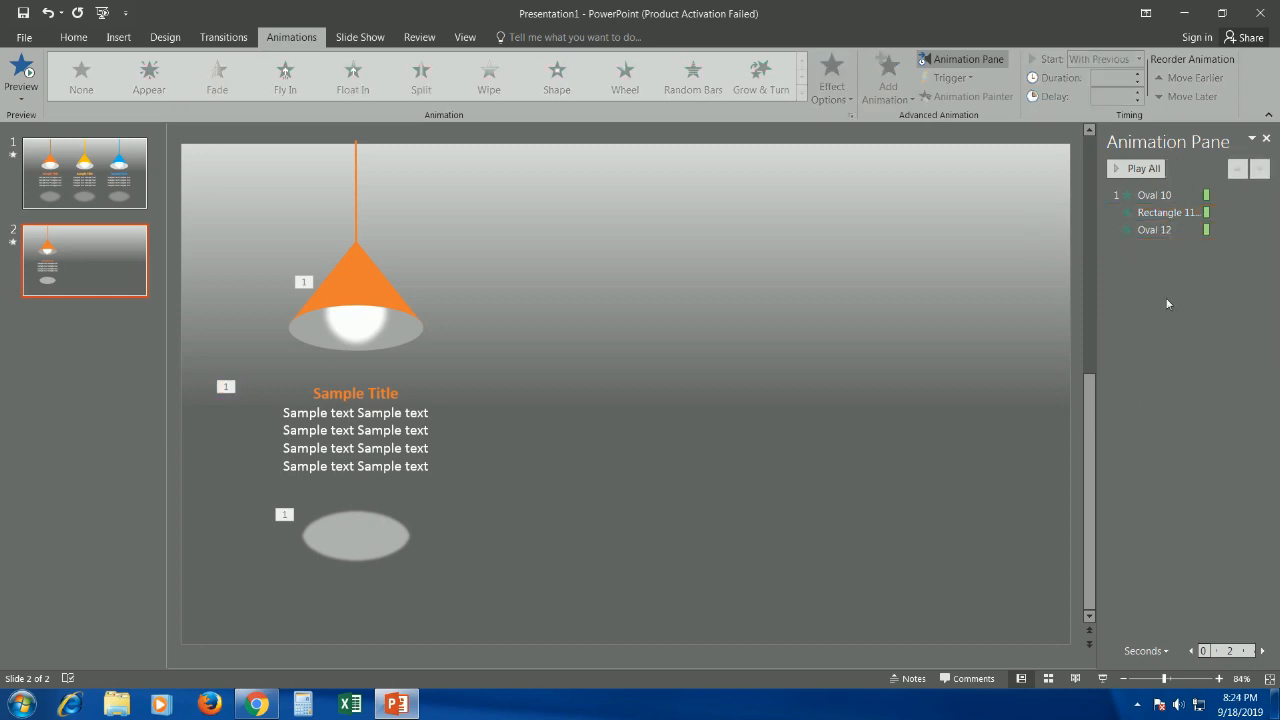
click(1200, 230)
click(1261, 231)
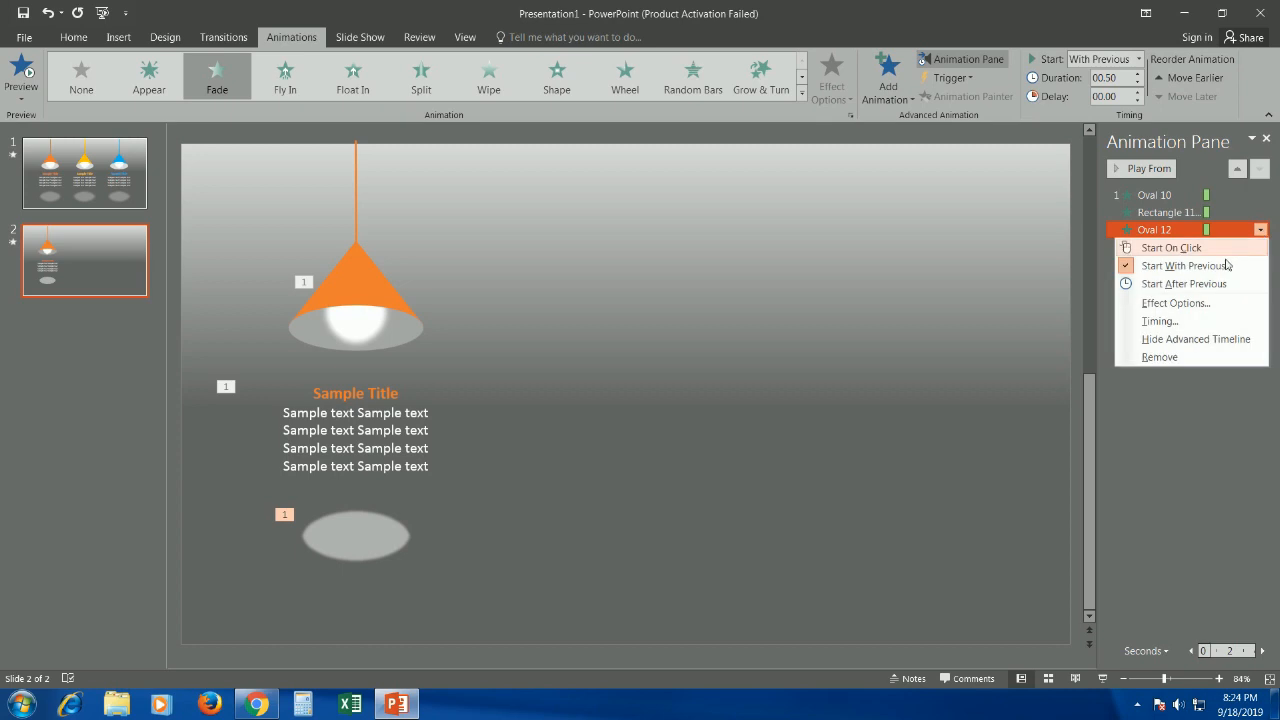
click(1166, 283)
Set the text block's Fade to start with previous, order it after the lower light oval's, and preview the sequence.
click(1185, 222)
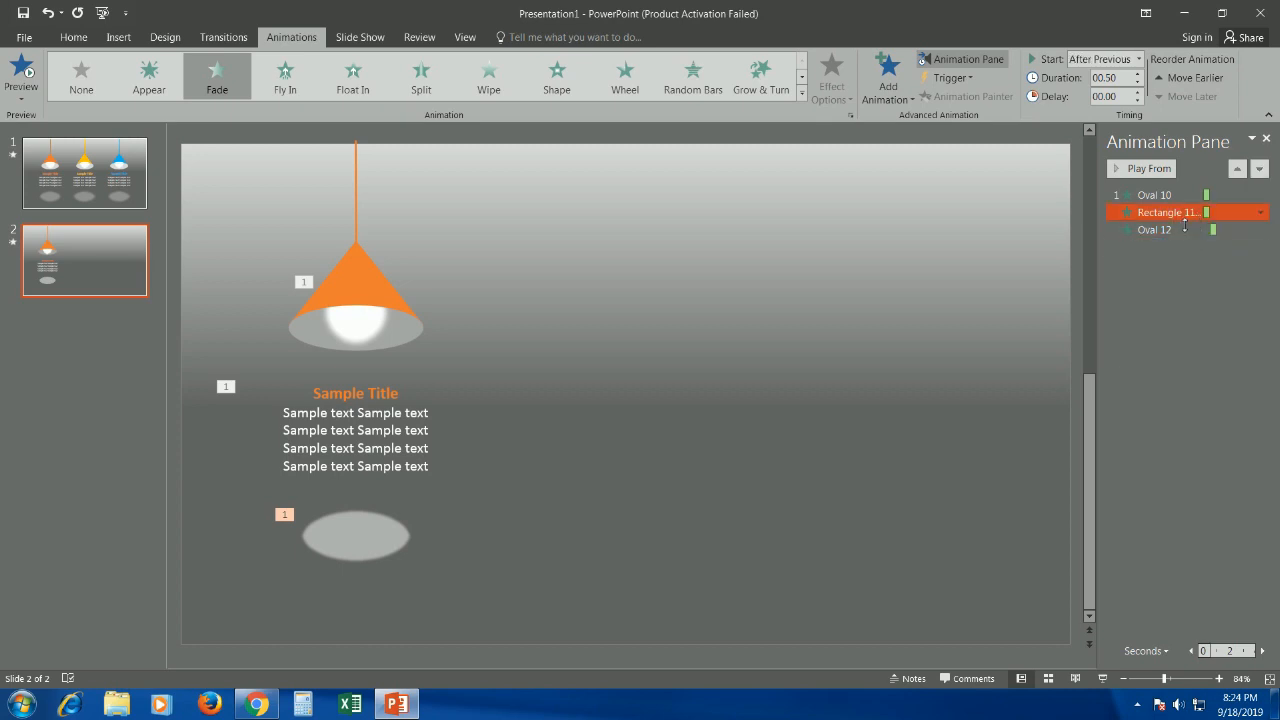
click(1261, 212)
click(1219, 251)
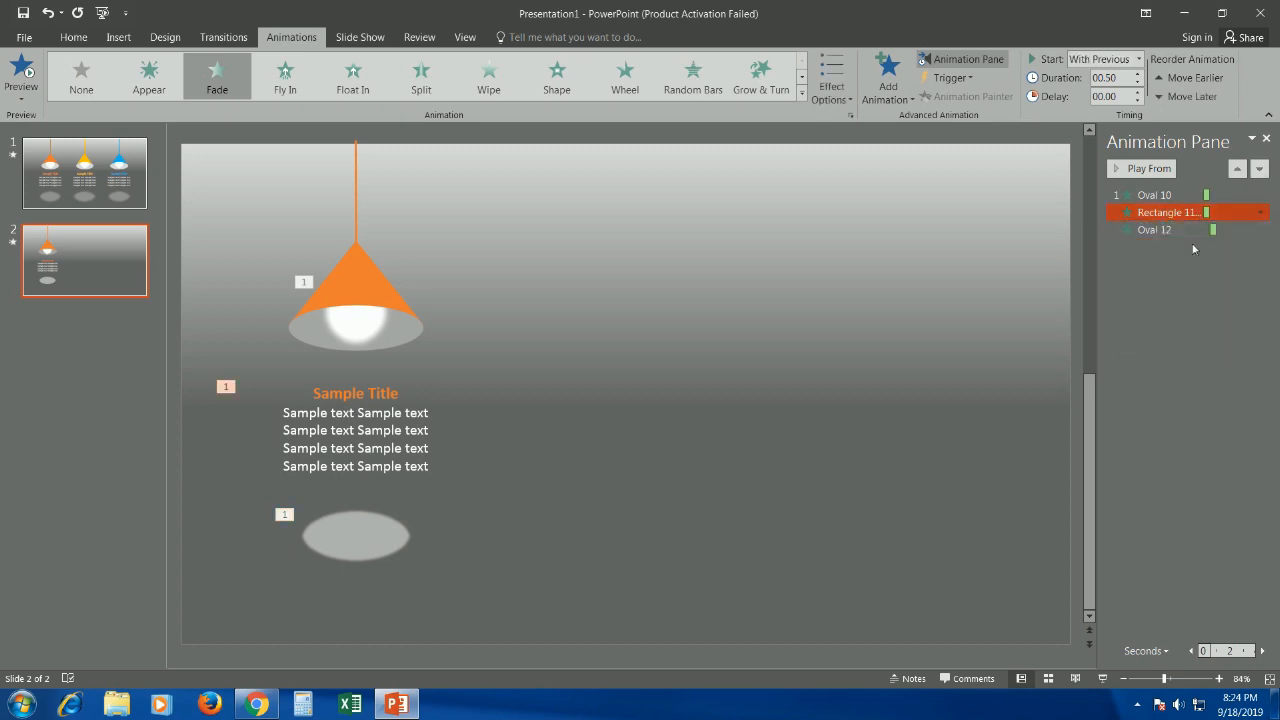
click(1259, 169)
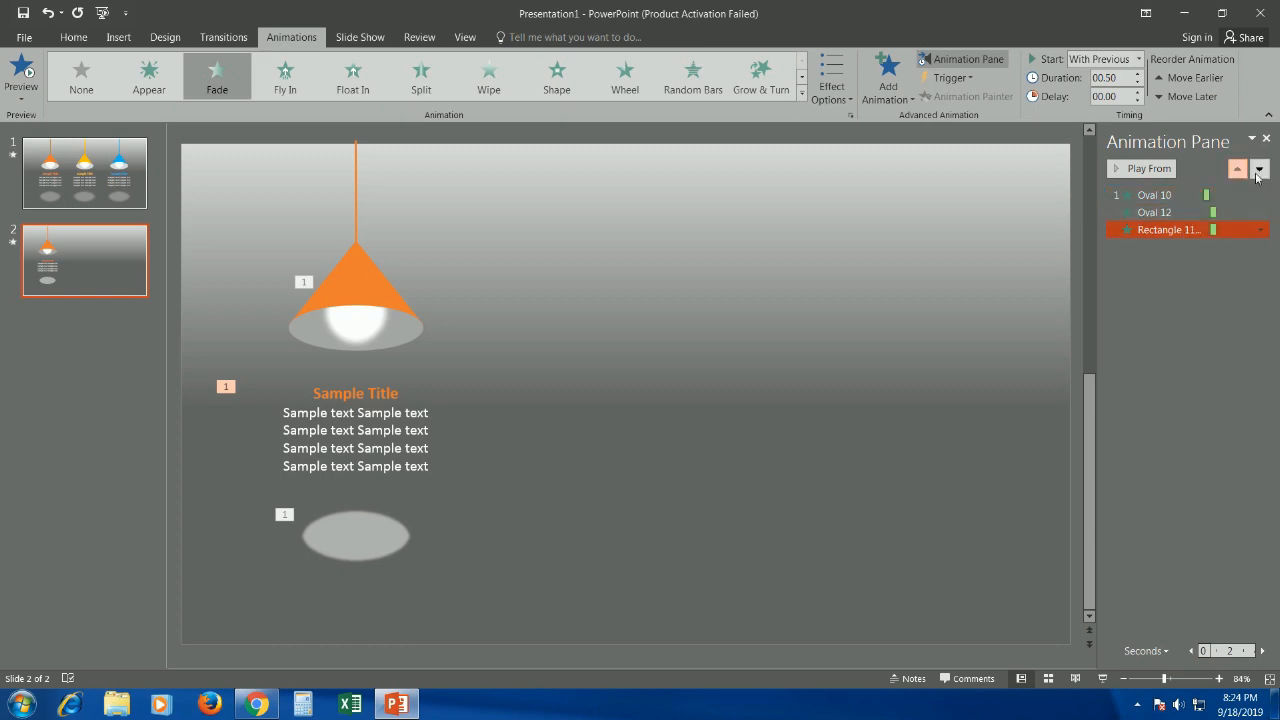
click(1191, 286)
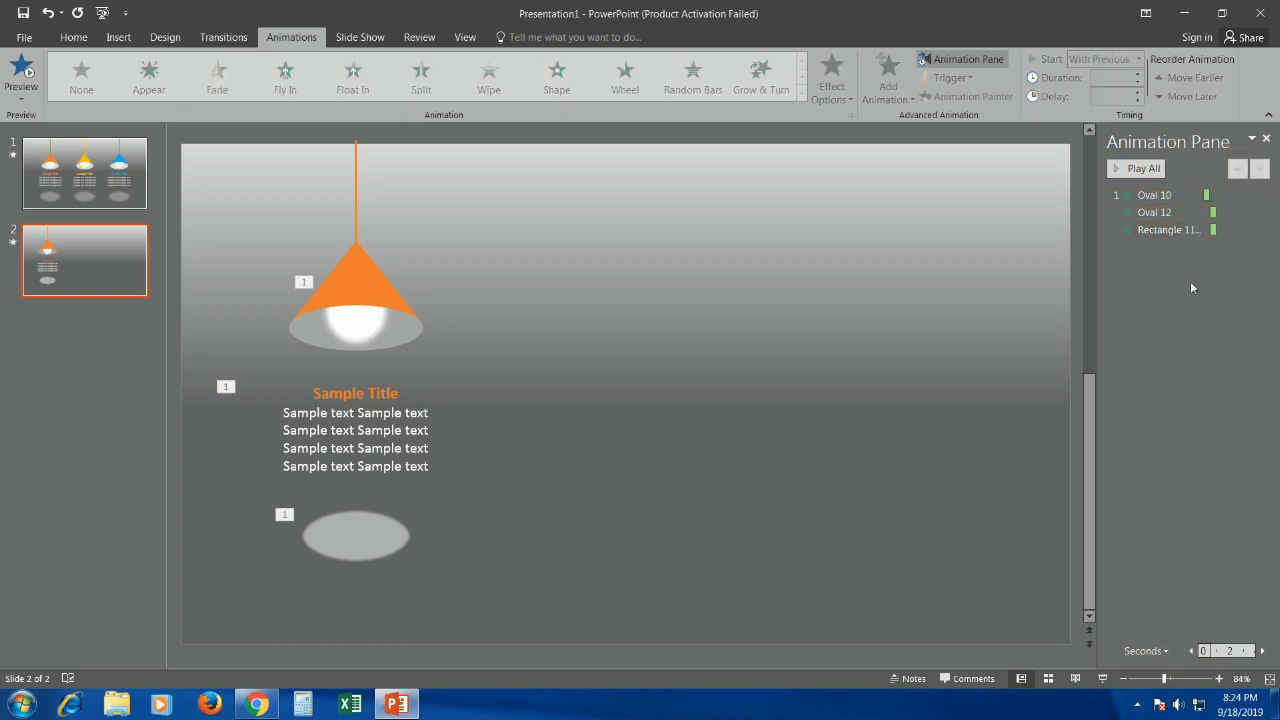
click(1137, 178)
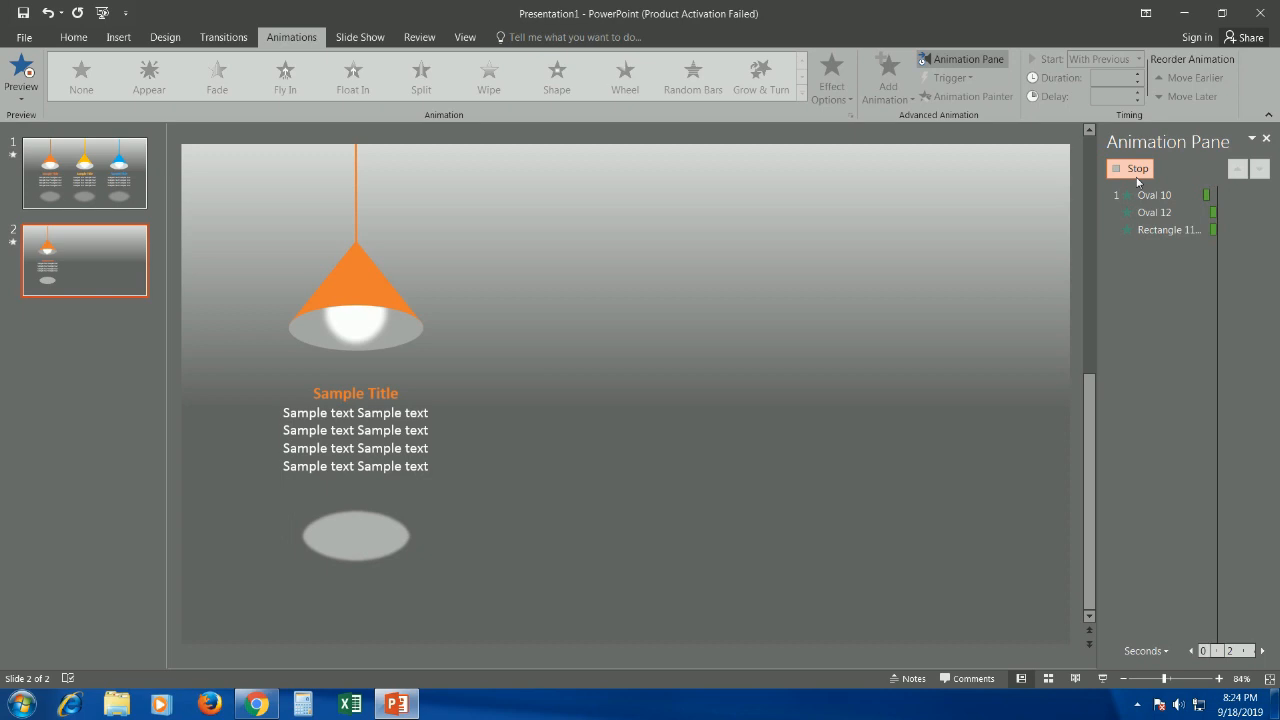
Duplicate the complete lamp with its text block and light oval three times to form an evenly spaced, level row of four.
drag(544, 621, 197, 108)
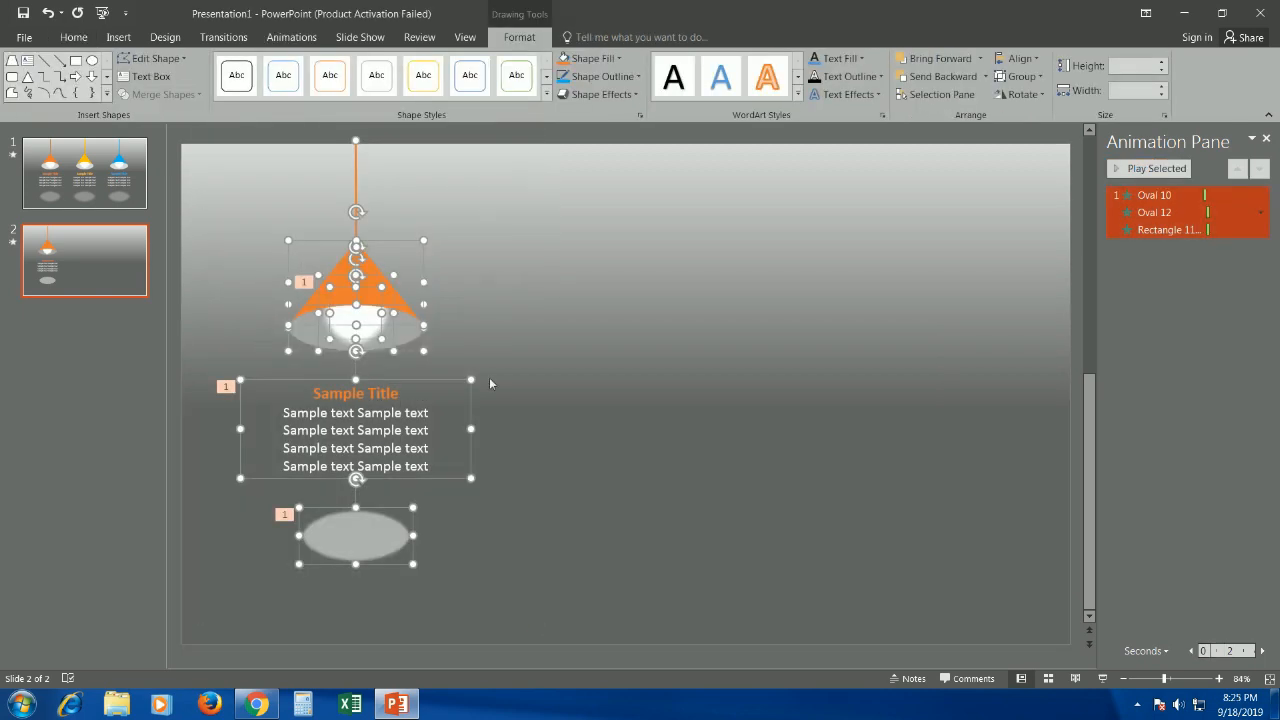
key(ctrl+d)
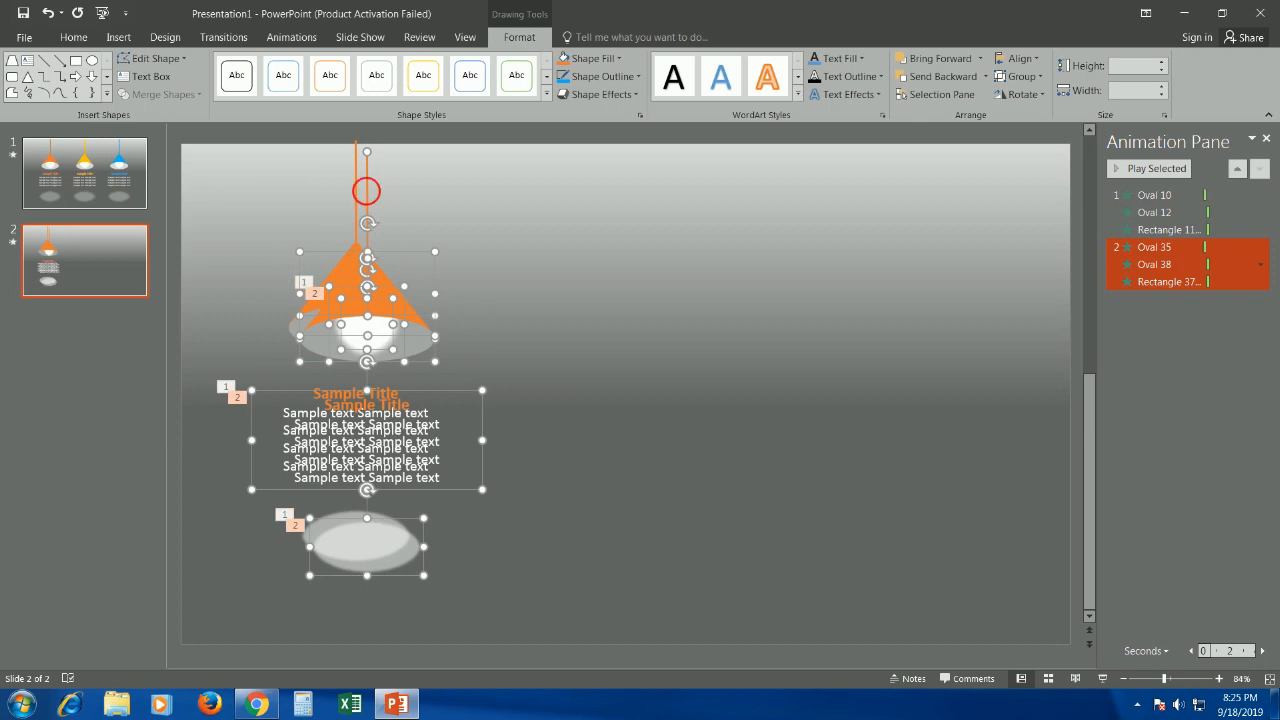
drag(460, 192, 586, 183)
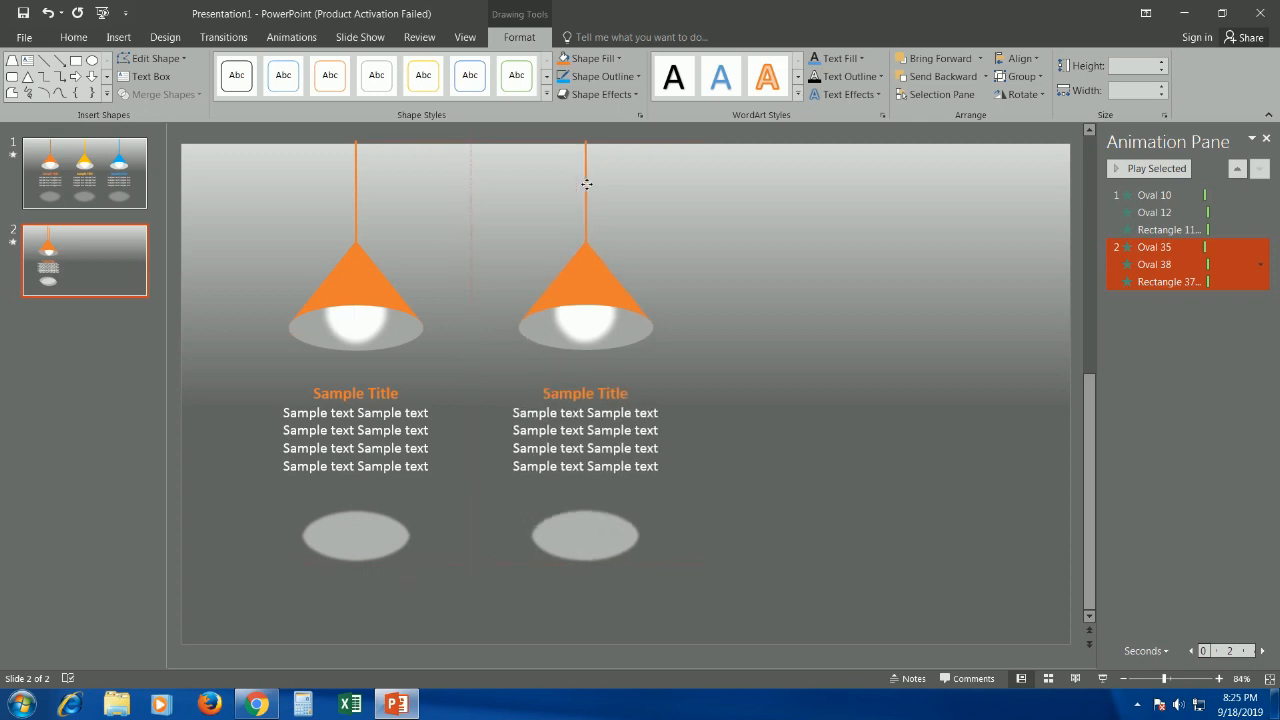
drag(586, 183, 582, 186)
key(ctrl+d)
key(ctrl+d)
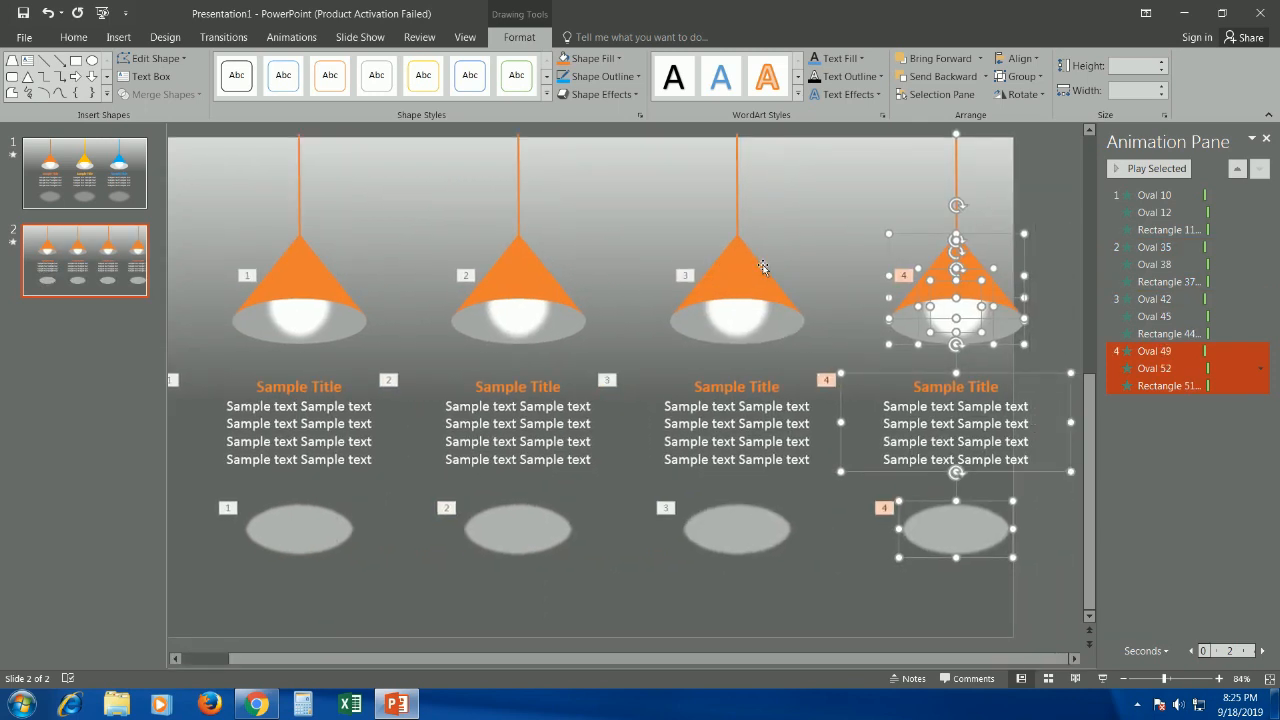
Select all four lamp groups and nudge them left to center the row on the slide.
key(ctrl+a)
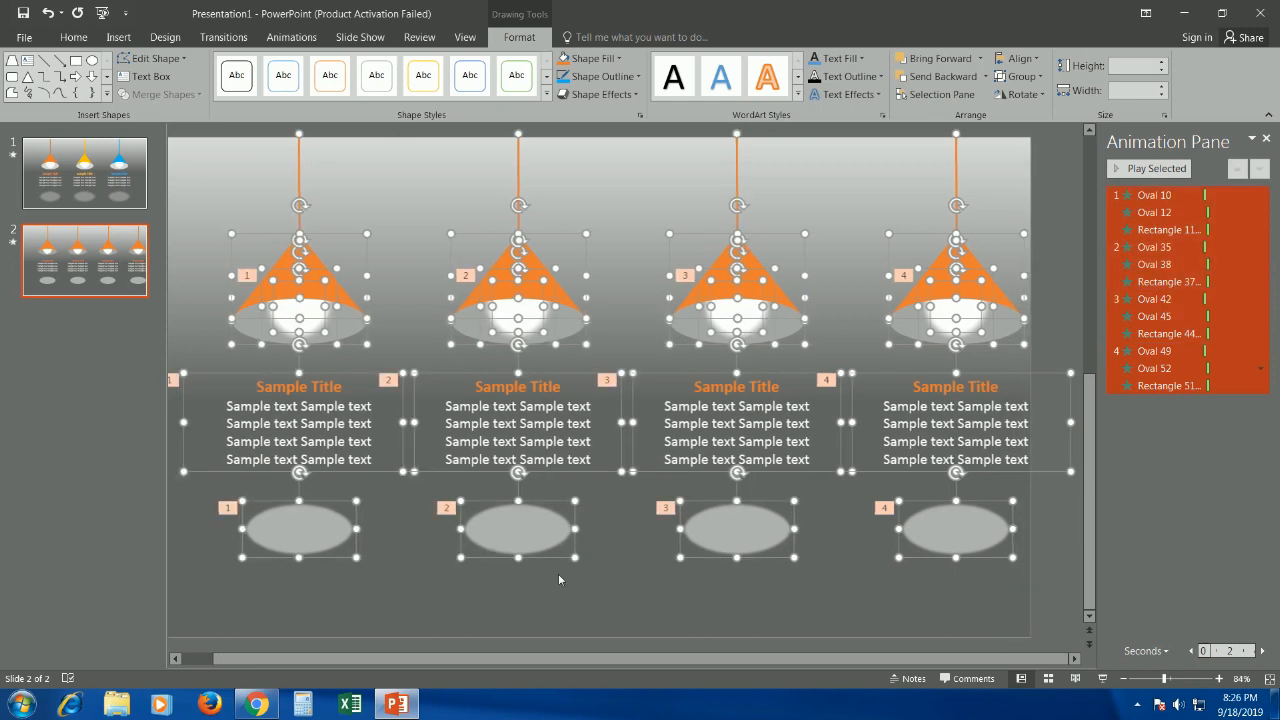
scroll(871, 363, down, 1)
key(Left)
key(Left)
key(Left)
key(Left)
key(Left)
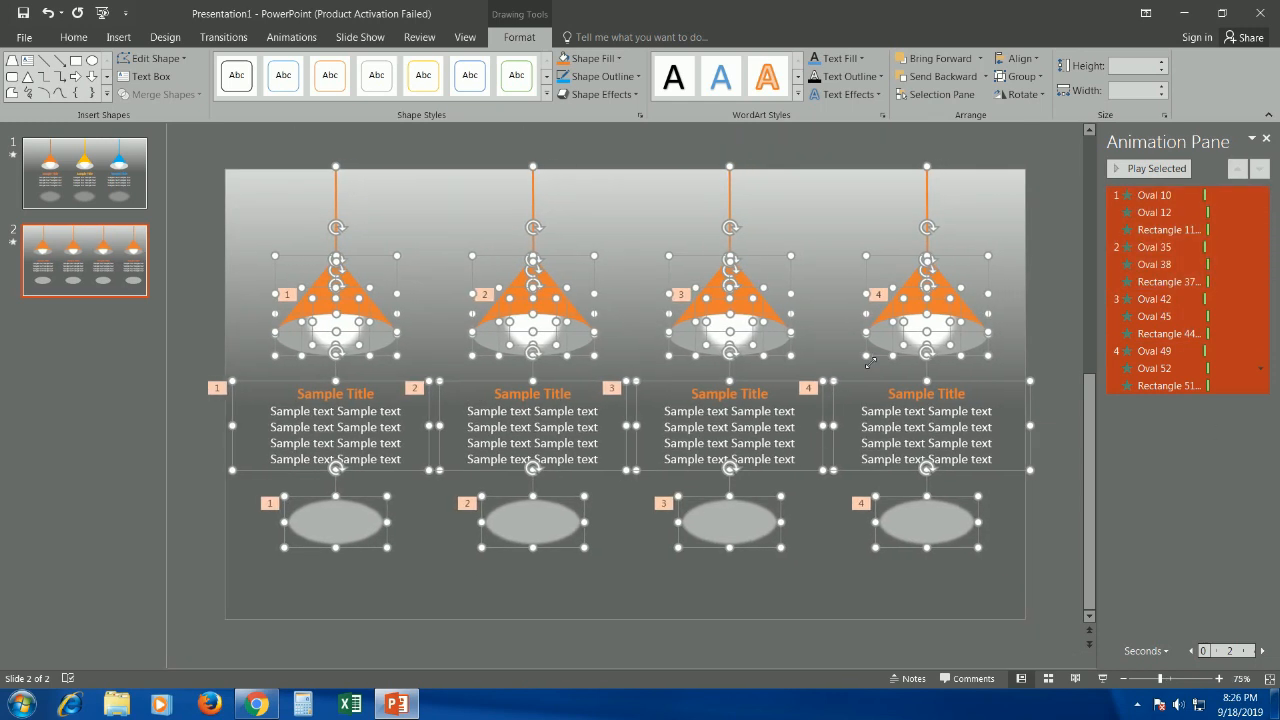
click(690, 595)
Recolor the second lamp's cord, shade and "Sample Title" line light blue.
click(527, 200)
click(526, 286)
click(592, 58)
click(642, 184)
triple_click(541, 398)
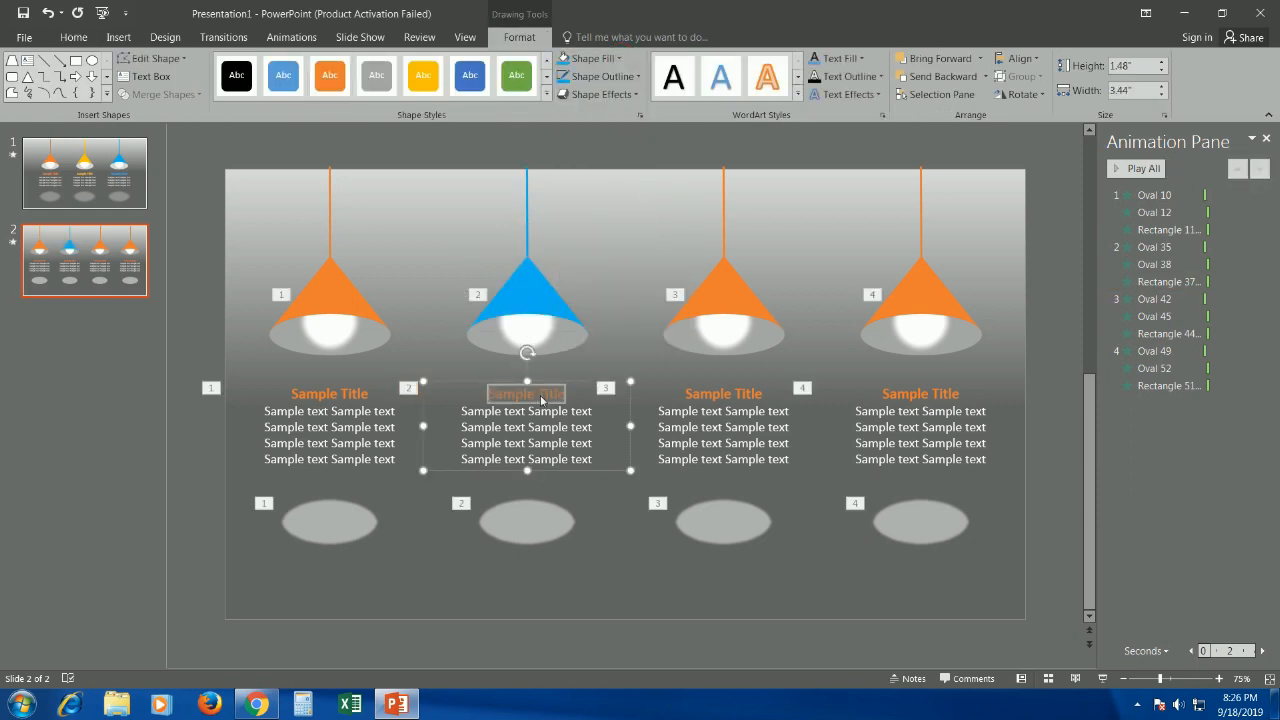
click(73, 37)
click(392, 90)
click(455, 215)
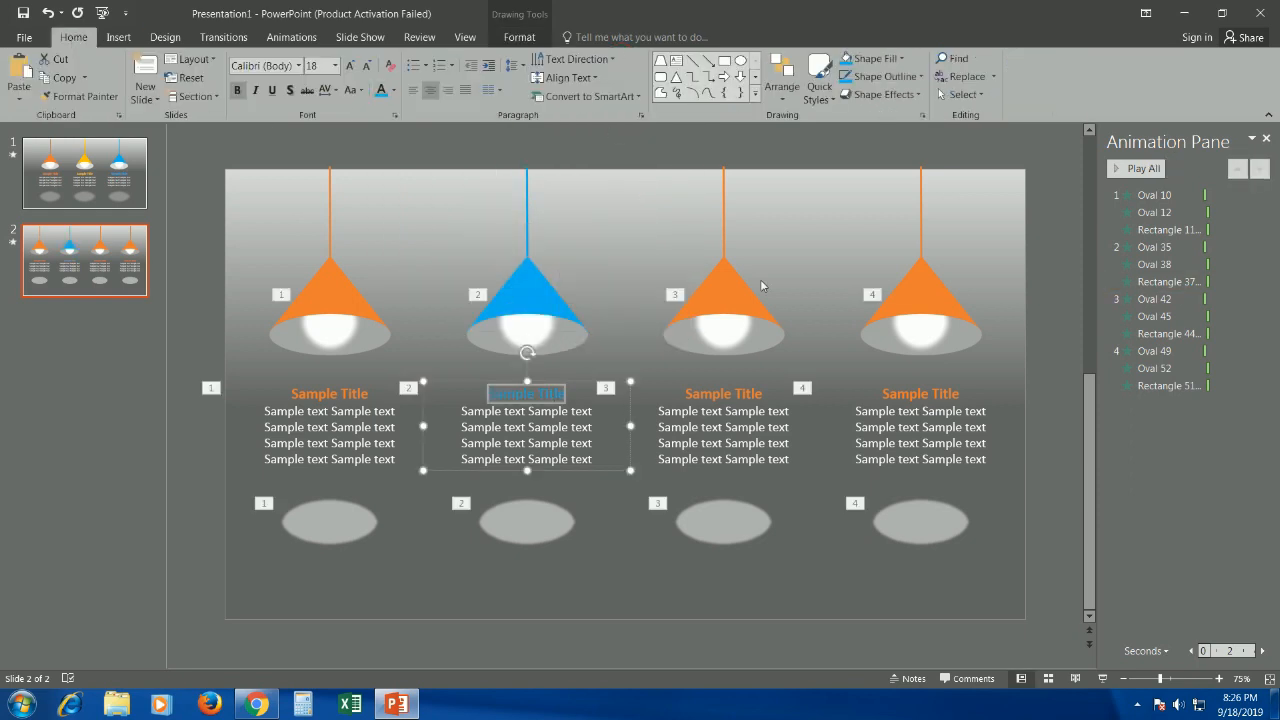
Recolor the third lamp's cord, shade and "Sample Title" line light green.
click(725, 229)
click(519, 37)
click(603, 76)
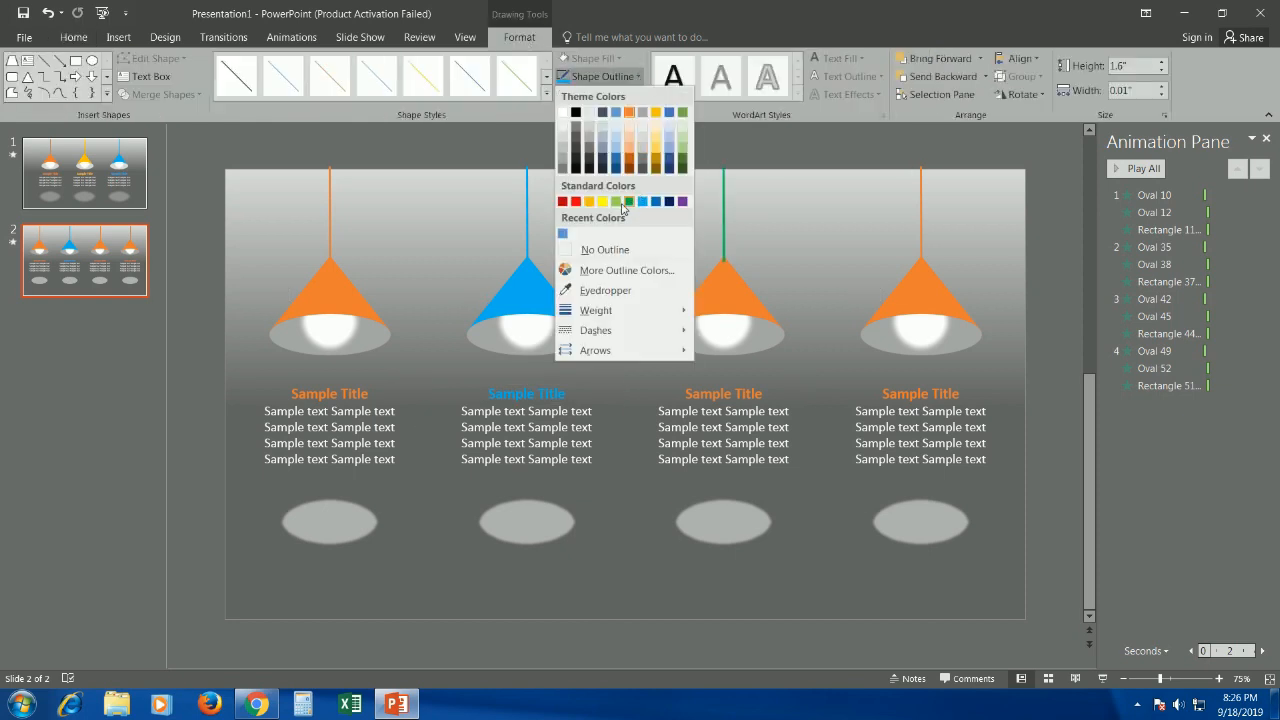
click(615, 198)
click(724, 290)
click(593, 58)
click(615, 180)
click(756, 400)
triple_click(756, 400)
click(73, 37)
click(392, 90)
click(433, 216)
Recolor the fourth lamp's shade, cord and "Sample Title" line gold.
click(920, 300)
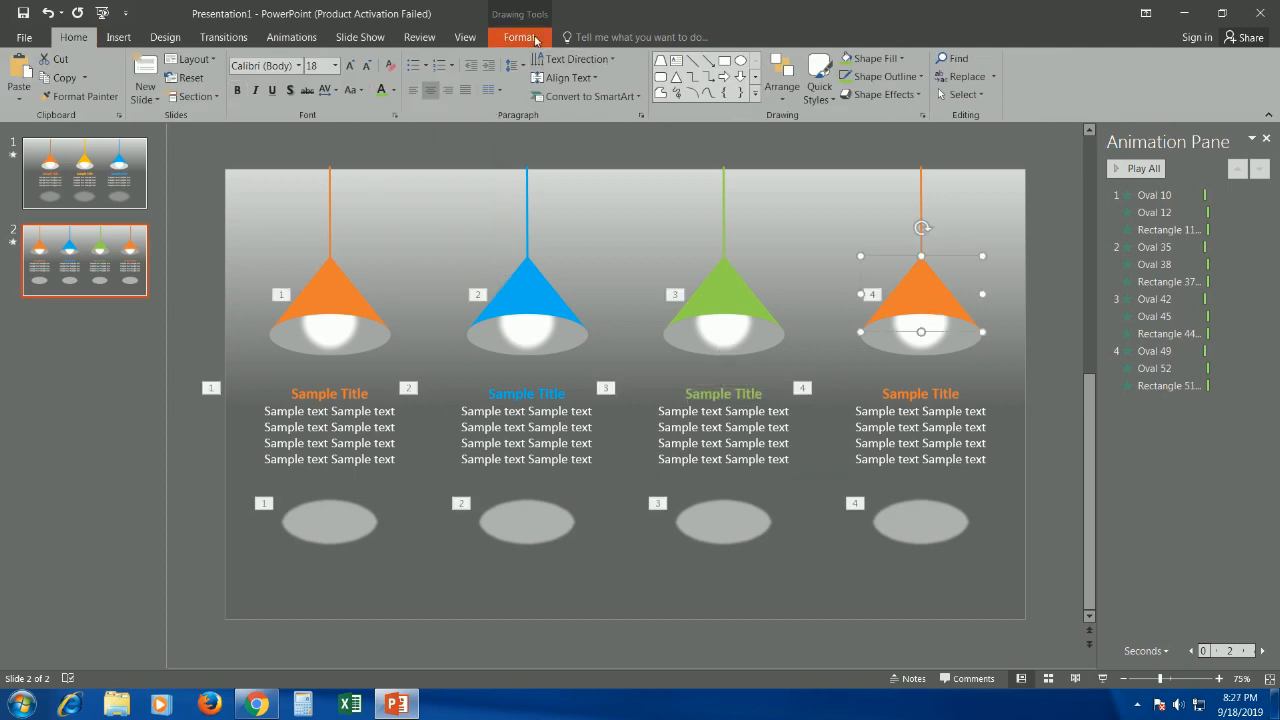
click(519, 37)
click(616, 58)
click(656, 94)
click(921, 200)
click(603, 76)
click(656, 112)
triple_click(935, 395)
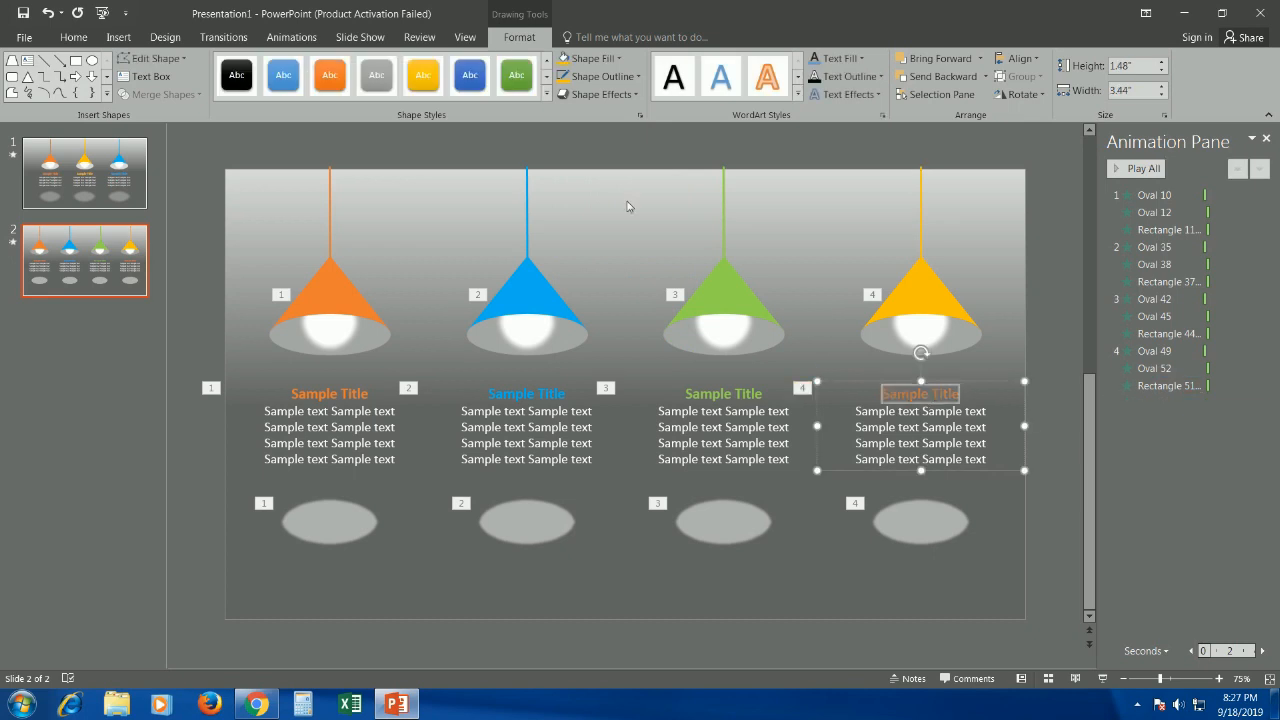
click(73, 37)
click(392, 90)
click(474, 126)
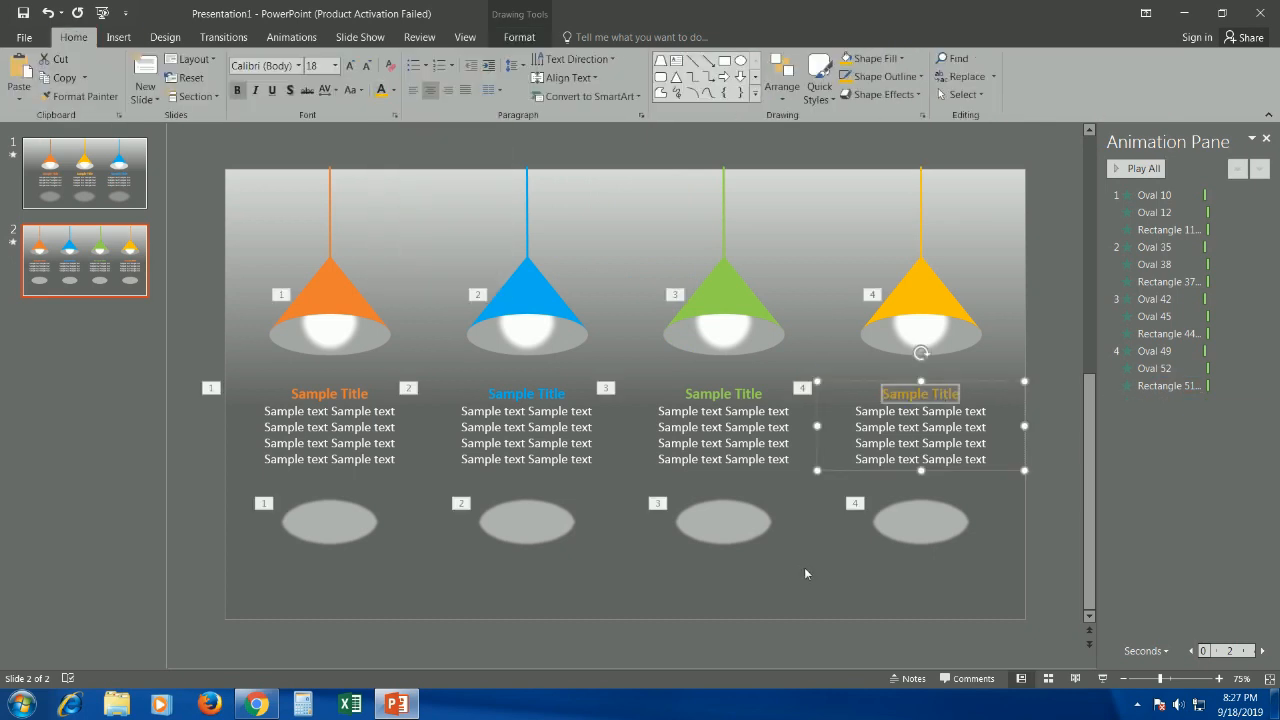
Start the slide show from the current slide to check the lamp animations.
click(804, 567)
click(358, 38)
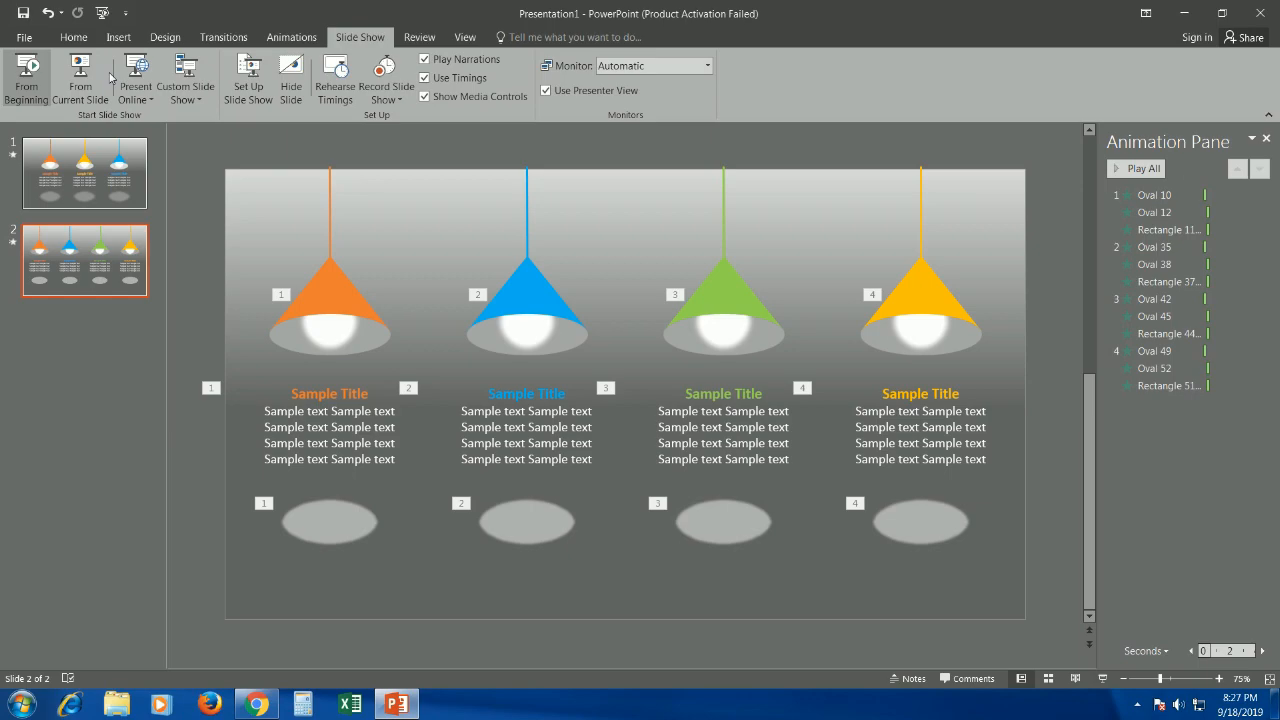
click(81, 78)
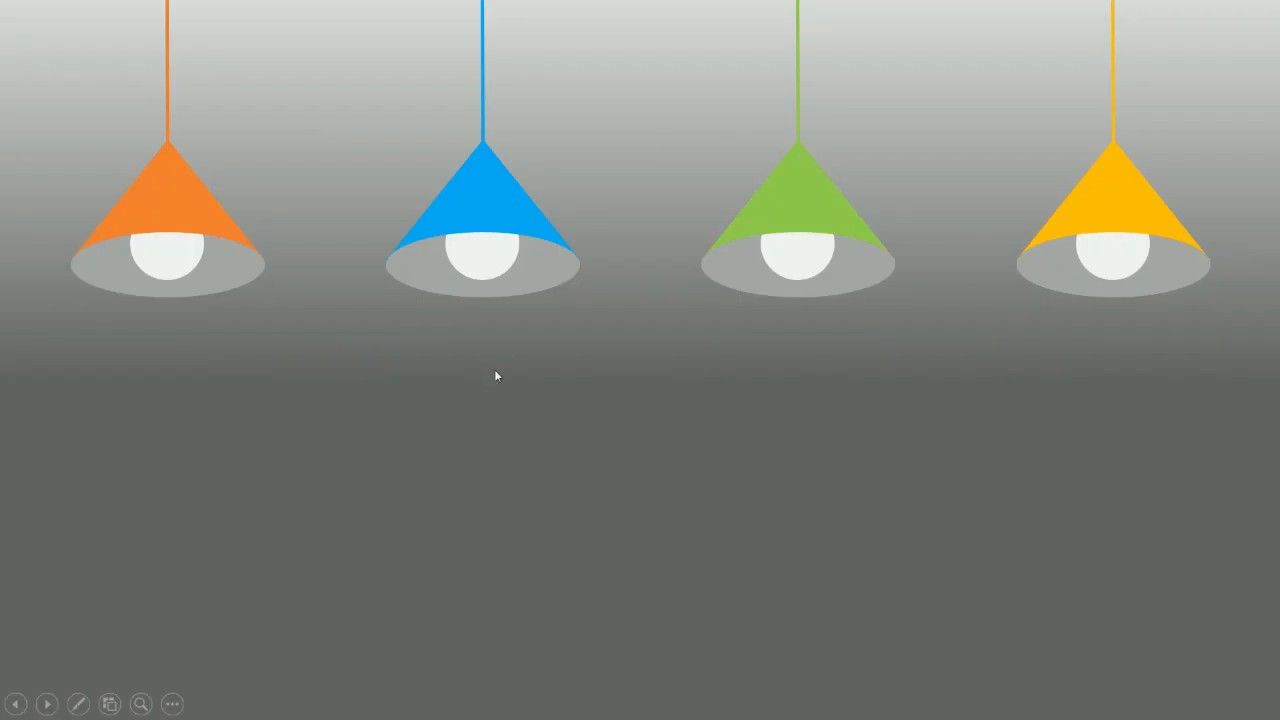